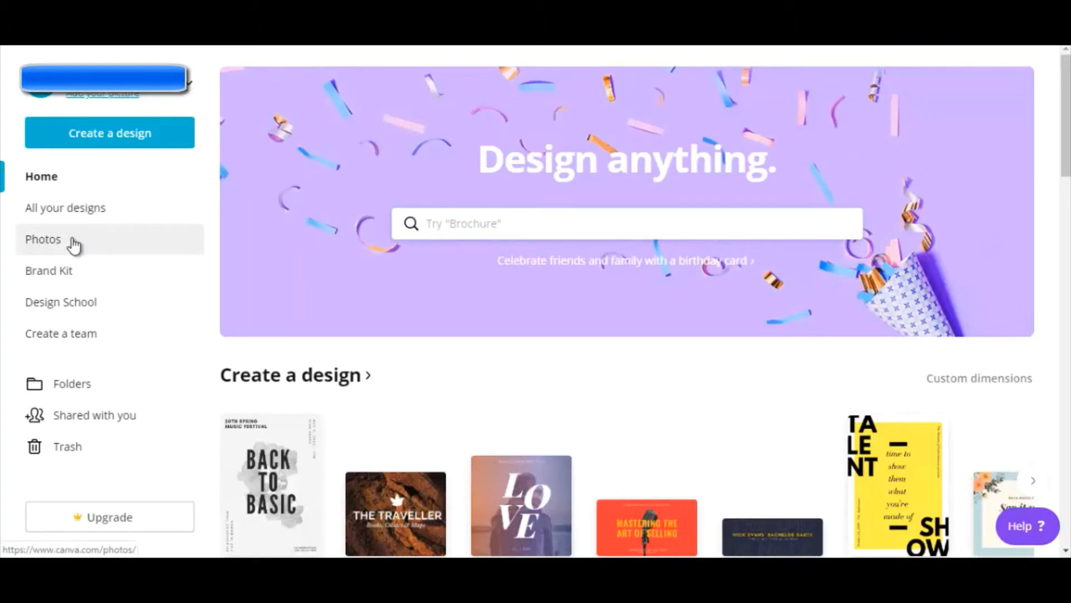
Open the Photos library and look through the trending photos
{"action": "left_click", "coordinate": [42, 247]}
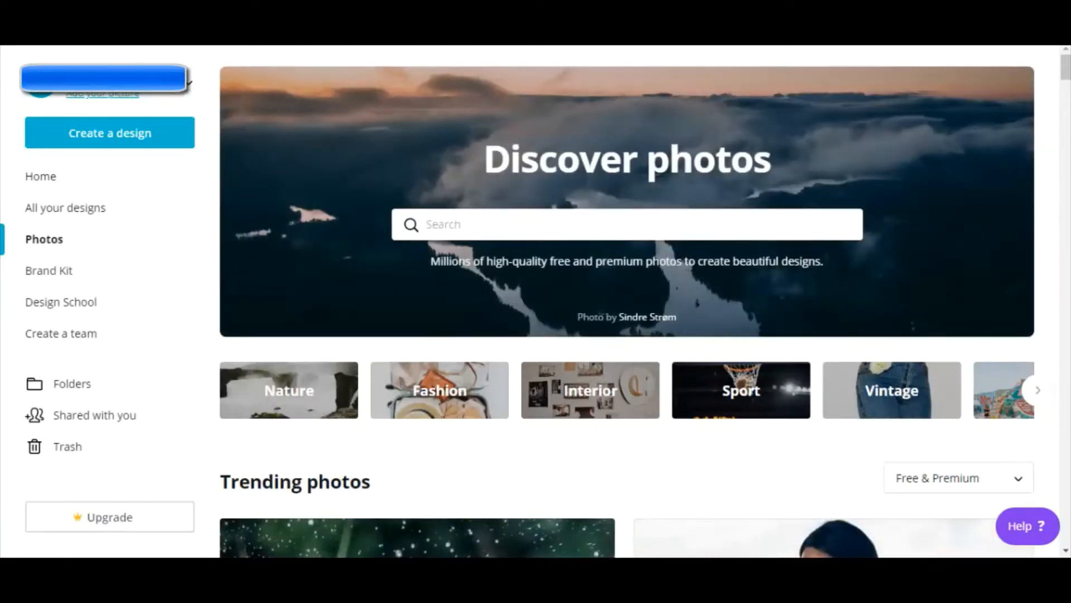
{"action": "left_click", "coordinate": [1066, 551]}
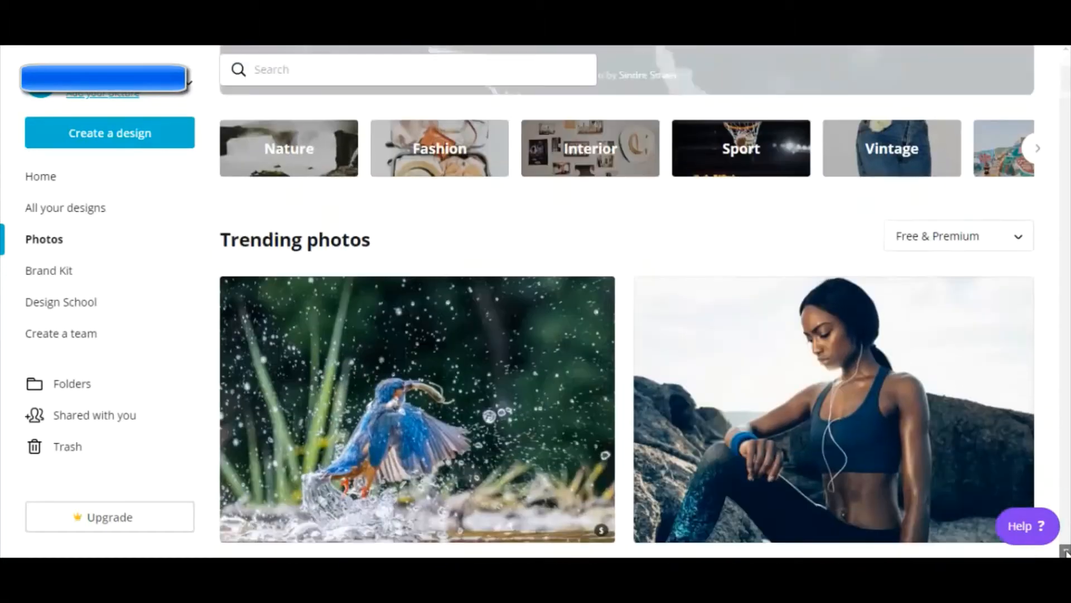
{"action": "left_click", "coordinate": [1066, 551]}
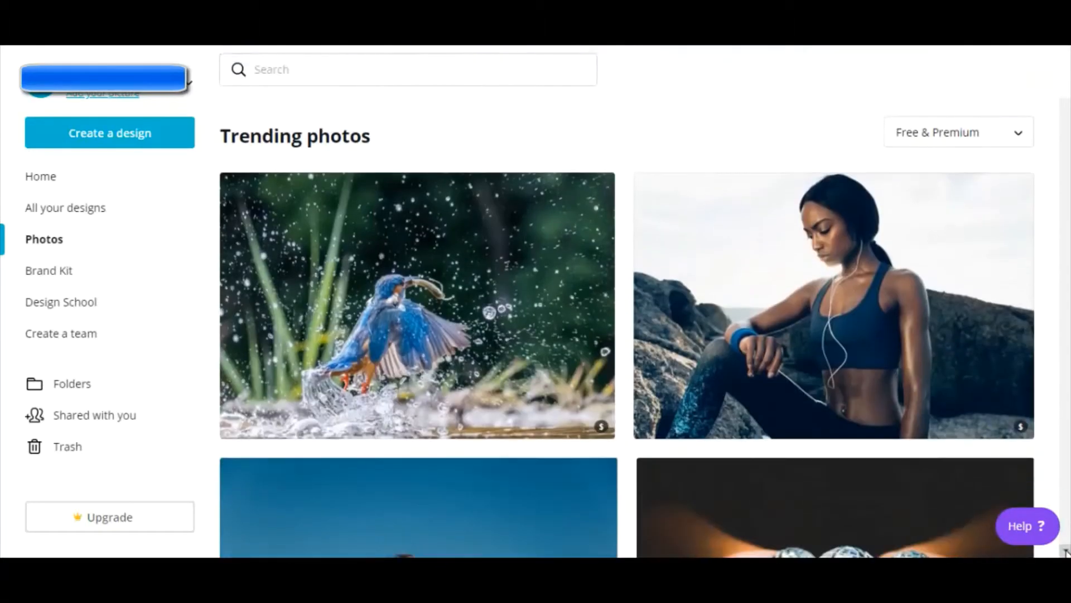
{"action": "left_click", "coordinate": [1066, 552]}
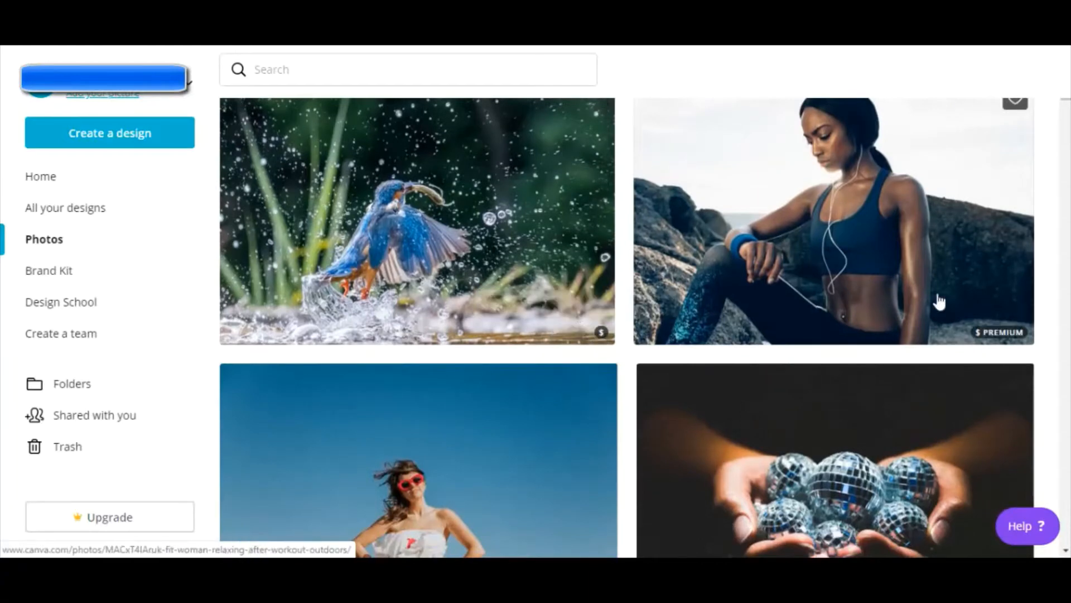
{"action": "left_click", "coordinate": [1065, 551]}
{"action": "left_click_drag", "start_coordinate": [1065, 552], "coordinate": [1064, 552]}
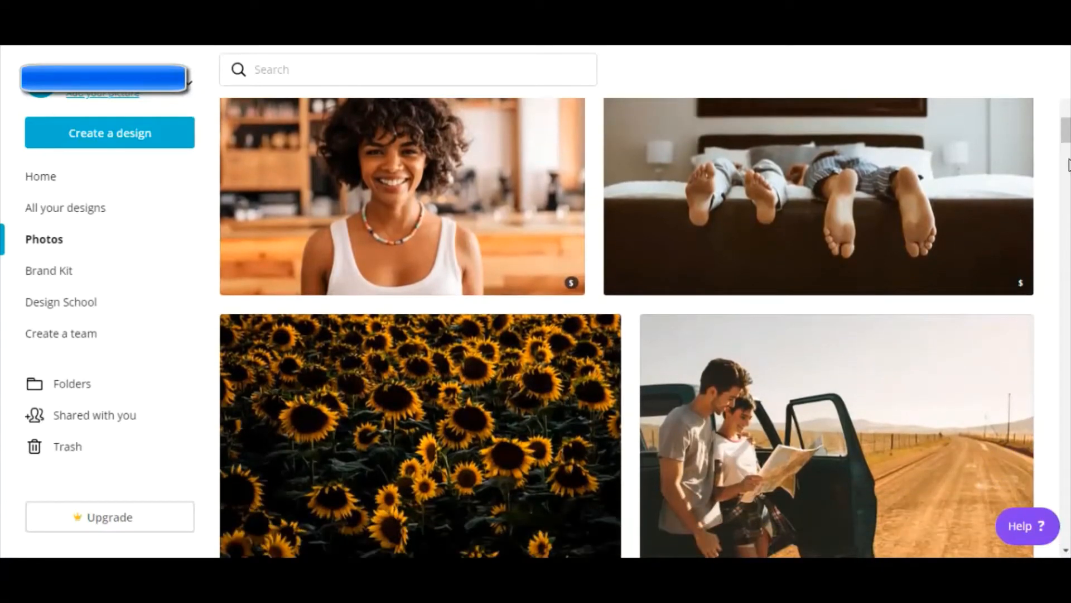
{"action": "left_click_drag", "start_coordinate": [1067, 142], "coordinate": [1067, 63]}
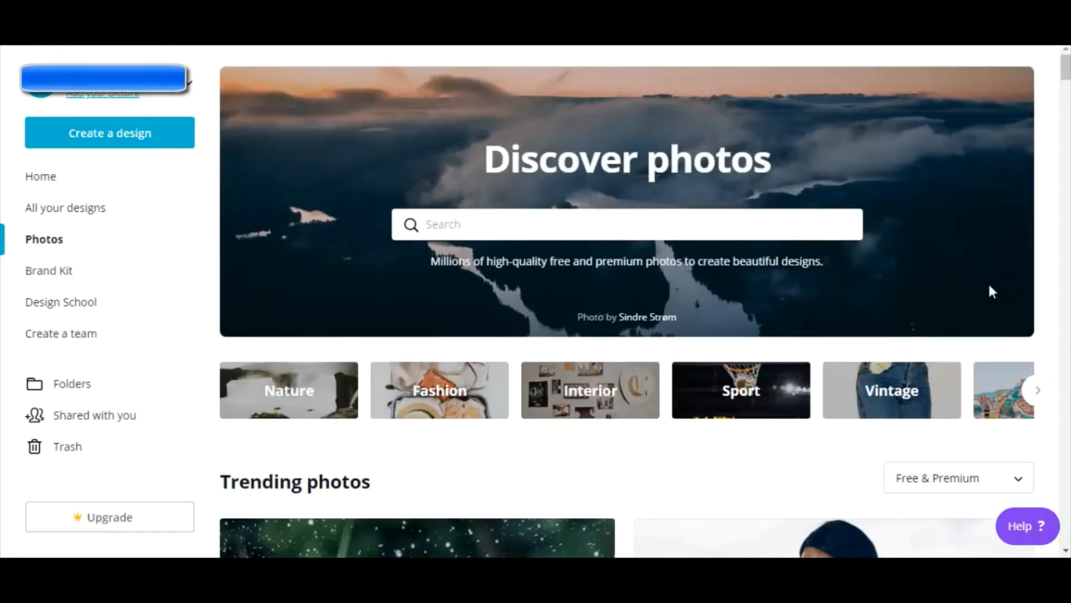
Open the Nature photo category and browse its pictures
{"action": "left_click", "coordinate": [269, 399]}
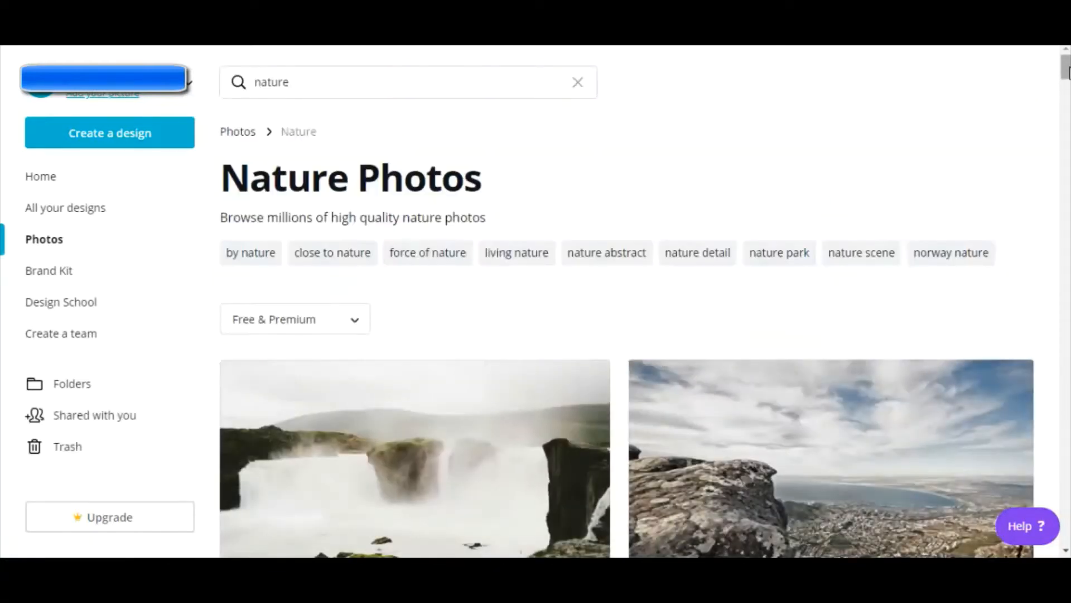
{"action": "left_click_drag", "start_coordinate": [1066, 72], "coordinate": [1067, 84]}
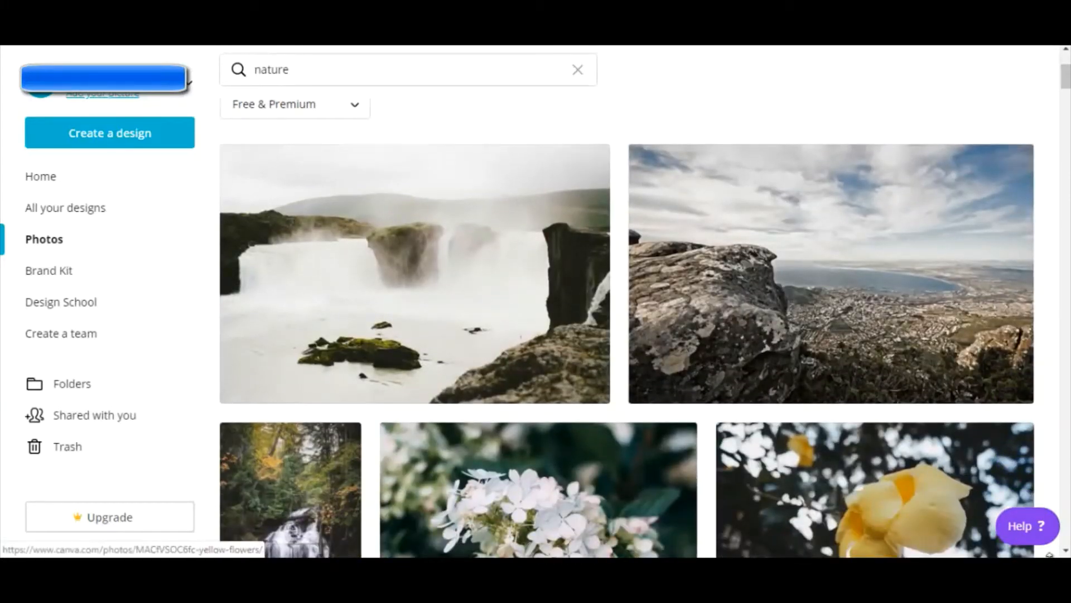
{"action": "scroll", "coordinate": [1066, 553], "scroll_direction": "down", "scroll_amount": 6}
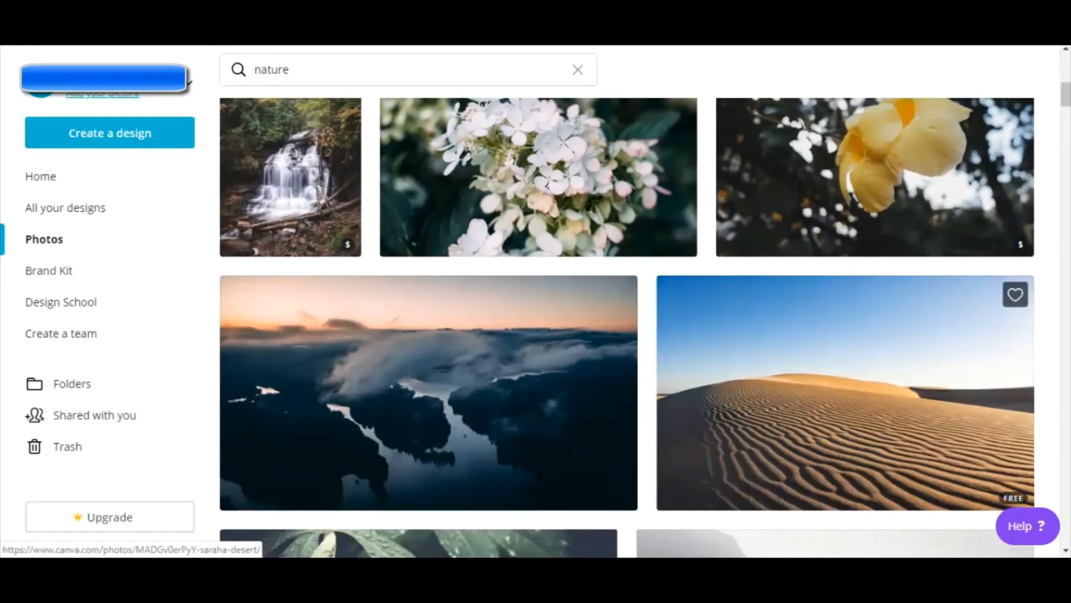
{"action": "scroll", "coordinate": [1066, 540], "scroll_direction": "down", "scroll_amount": 7}
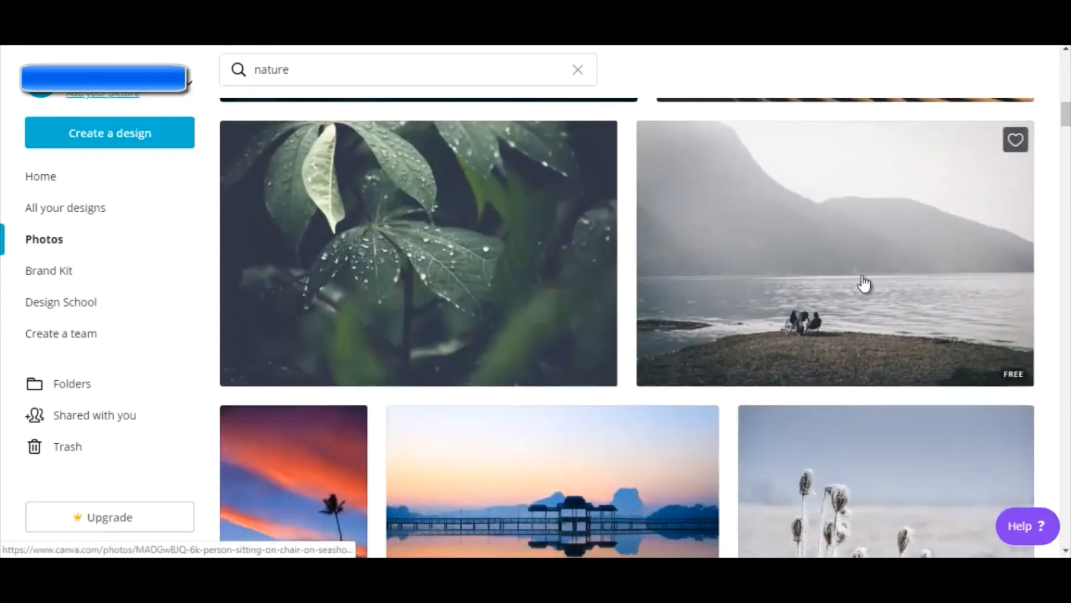
{"action": "left_click_drag", "start_coordinate": [1065, 115], "coordinate": [1067, 53]}
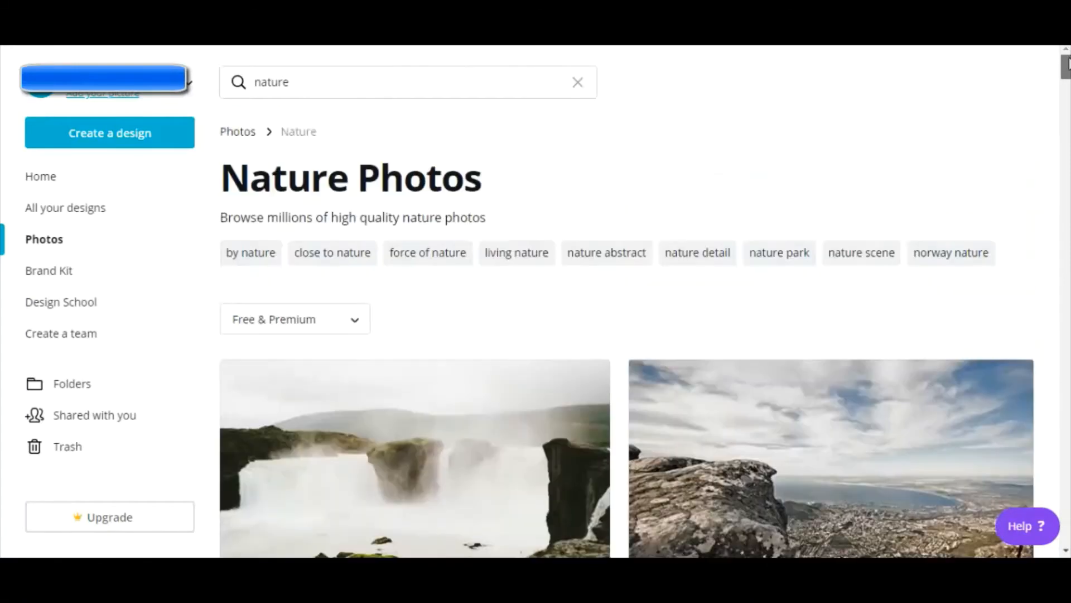
View the Brand Kit page, and look over the team member invitation form on the Create a team page
{"action": "left_click", "coordinate": [47, 272]}
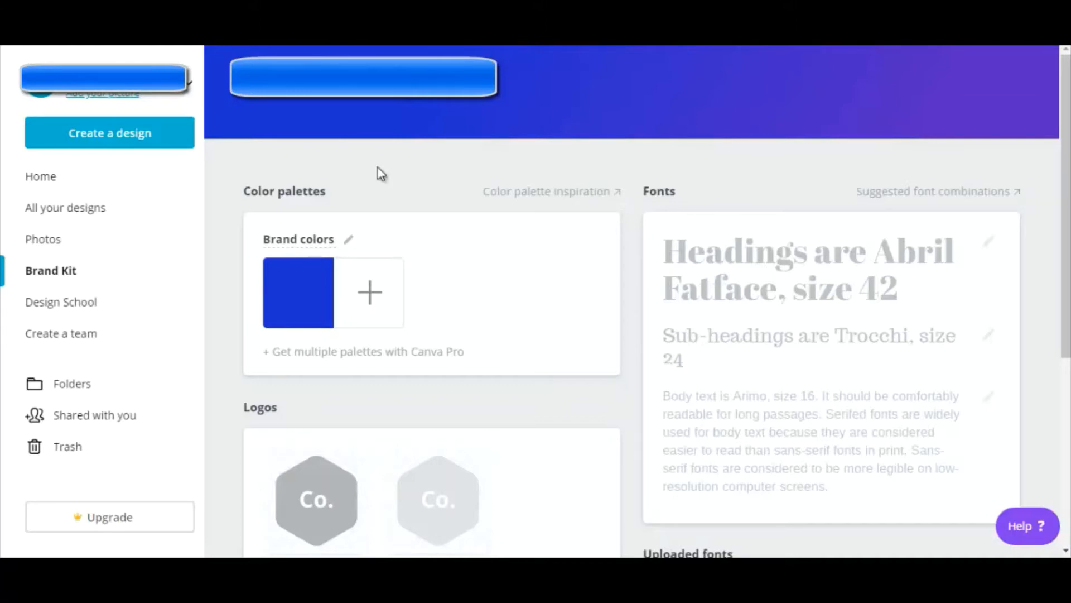
{"action": "left_click", "coordinate": [83, 334]}
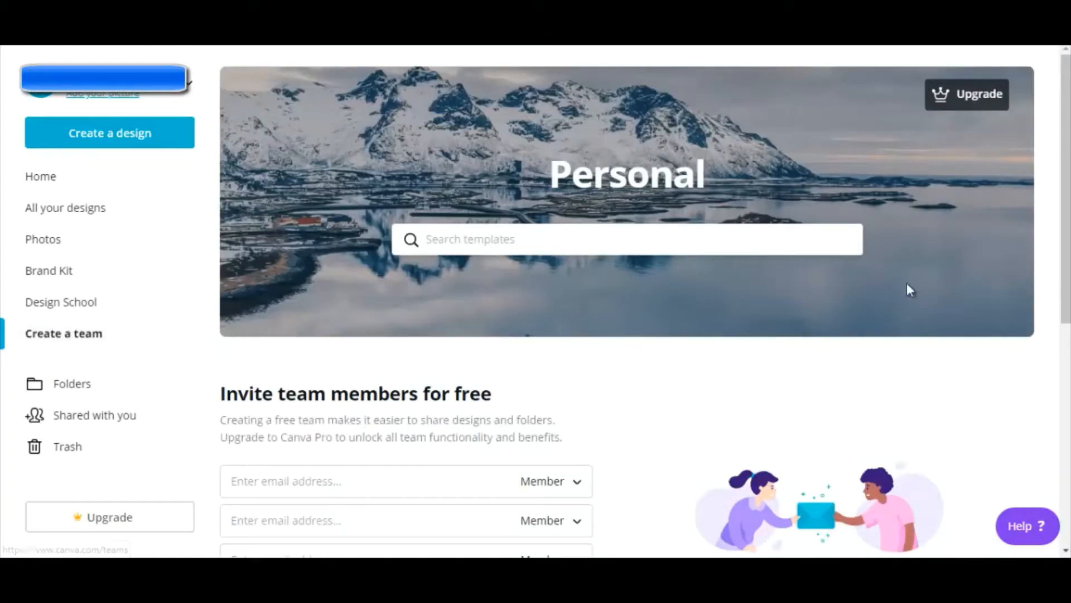
{"action": "left_click_drag", "start_coordinate": [1068, 253], "coordinate": [1068, 287]}
{"action": "scroll", "coordinate": [925, 287], "scroll_direction": "down", "scroll_amount": 1}
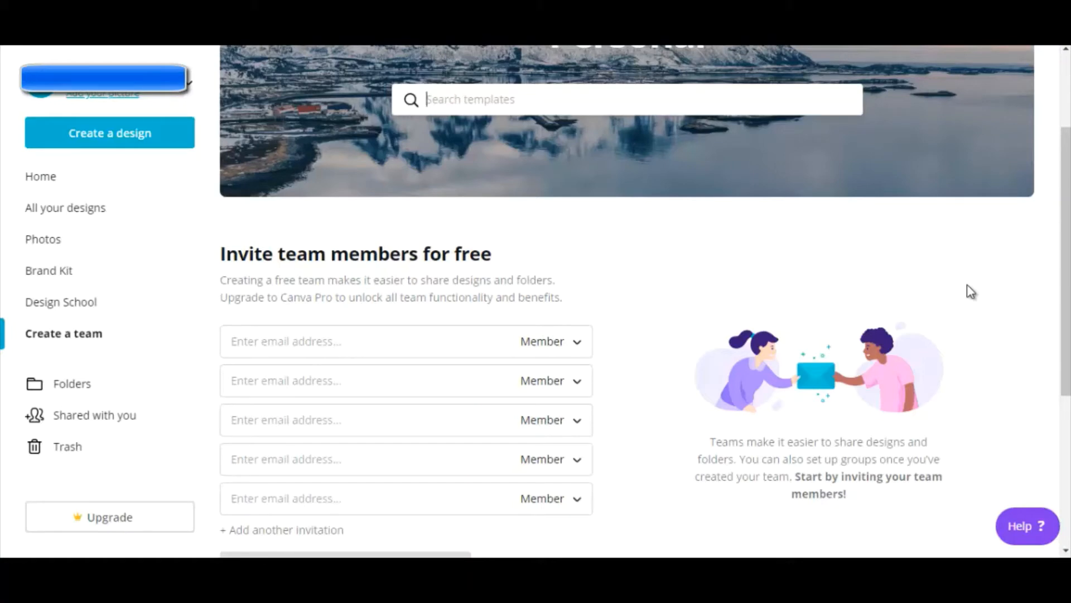
{"action": "left_click_drag", "start_coordinate": [1066, 312], "coordinate": [1066, 305]}
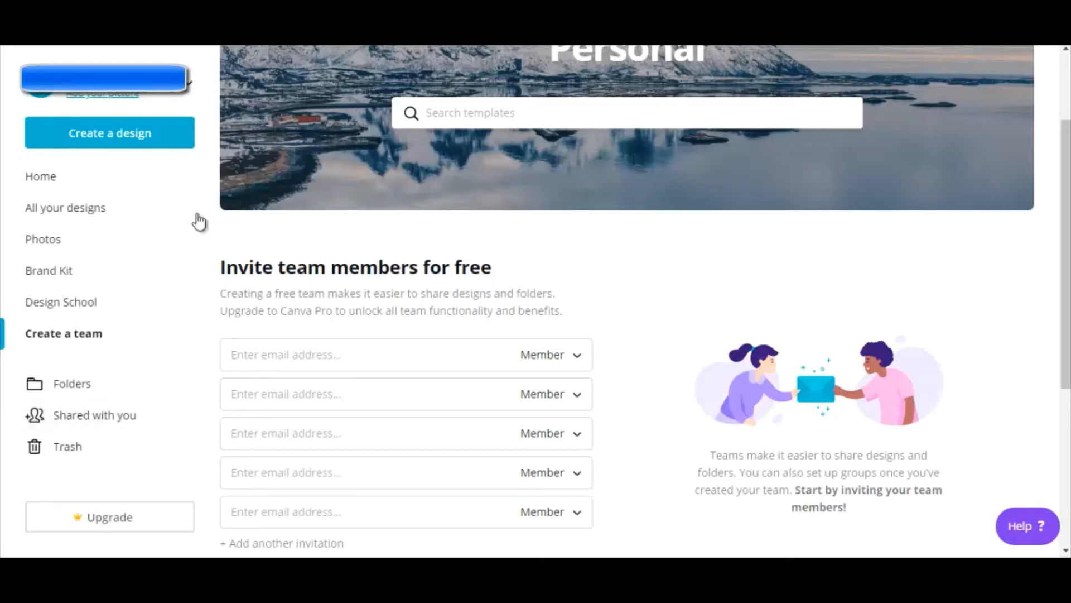
Bring up the quick list of suggested design types for creating a design
{"action": "left_click", "coordinate": [125, 141]}
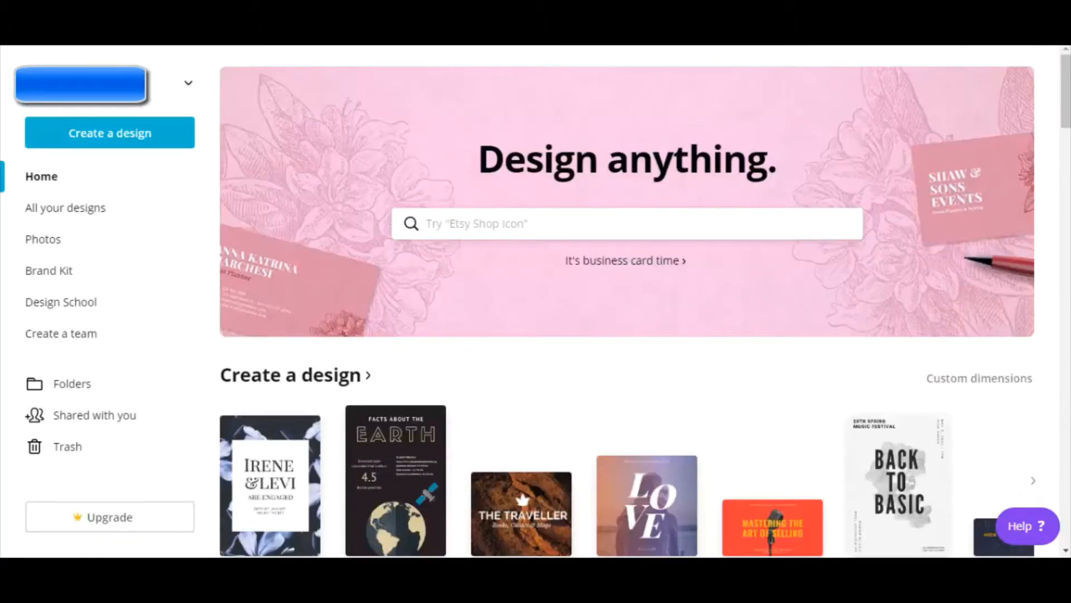
{"action": "left_click", "coordinate": [135, 143]}
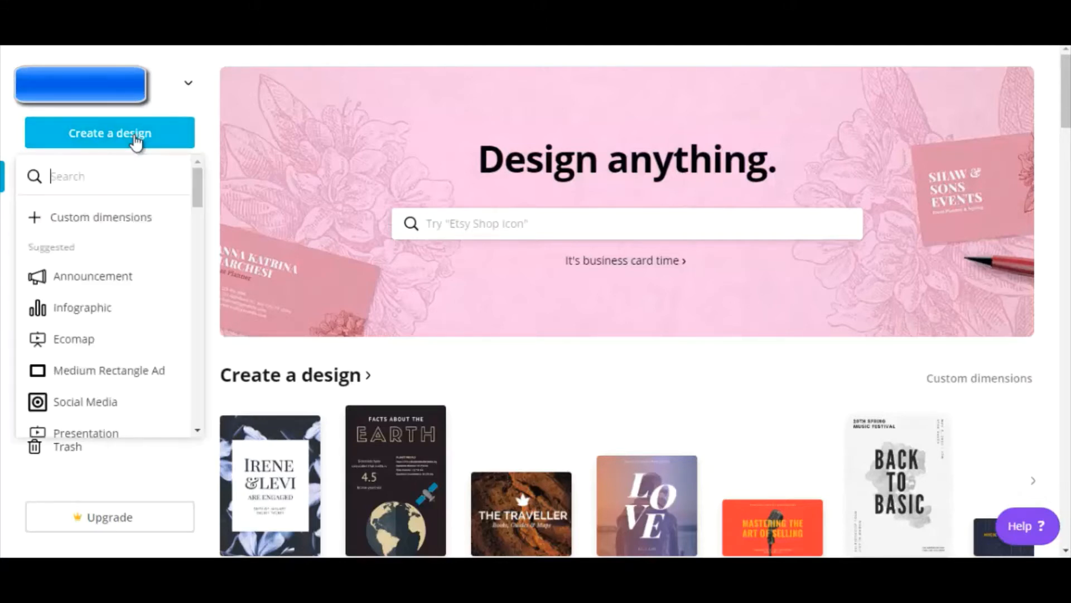
{"action": "mouse_move", "coordinate": [199, 181]}
{"action": "left_mouse_down"}
{"action": "mouse_move", "coordinate": [196, 361]}
{"action": "mouse_move", "coordinate": [189, 176]}
{"action": "left_mouse_up"}
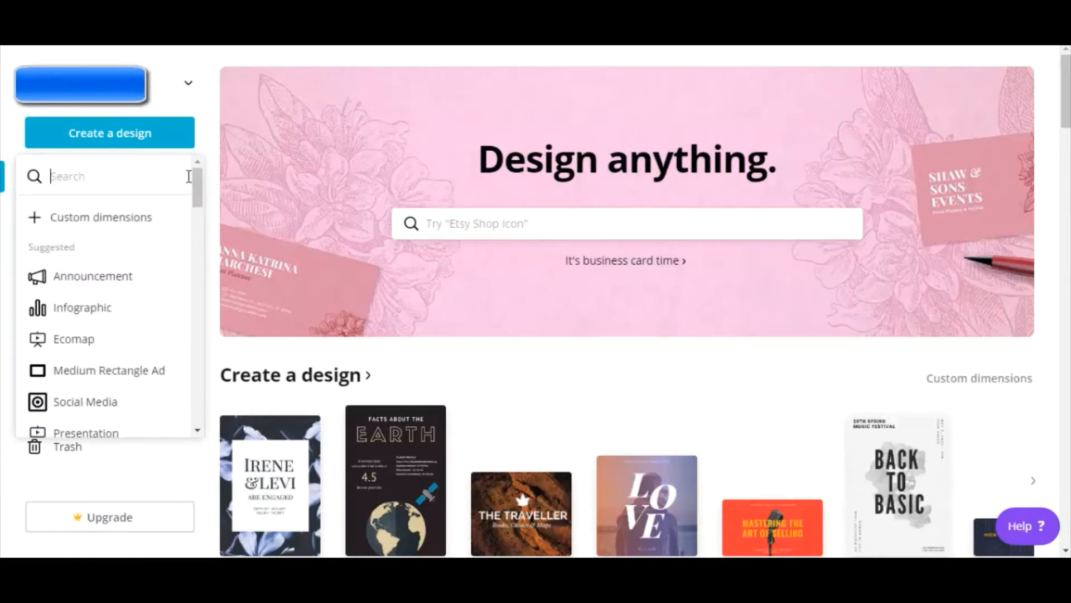
Open the full Create a design overview and look through the Print with Canva design types
{"action": "left_click", "coordinate": [323, 357]}
{"action": "left_click", "coordinate": [297, 375]}
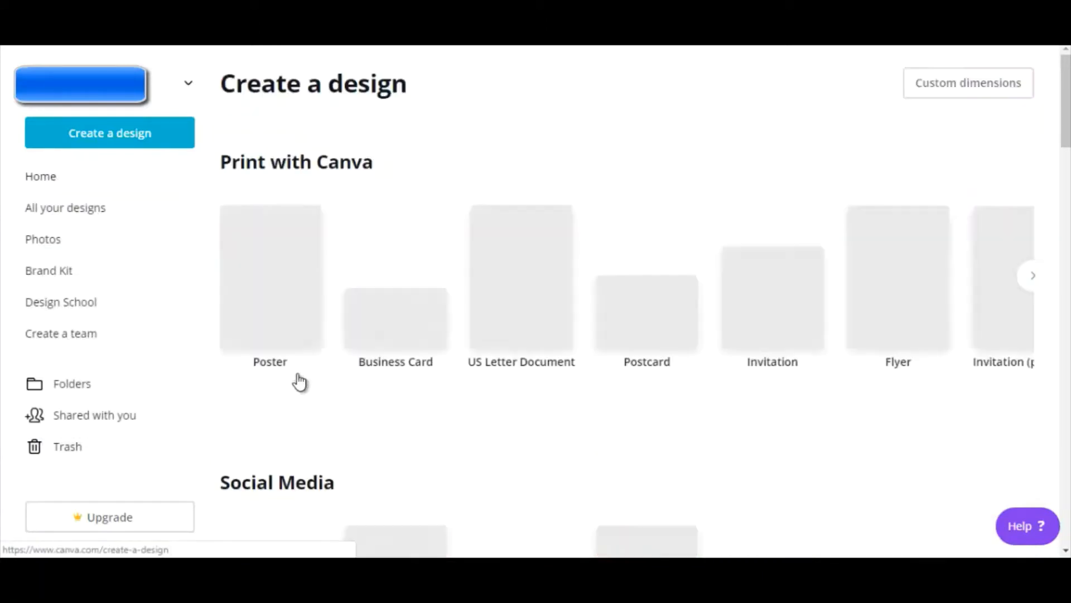
{"action": "left_click_drag", "start_coordinate": [1067, 132], "coordinate": [1053, 110]}
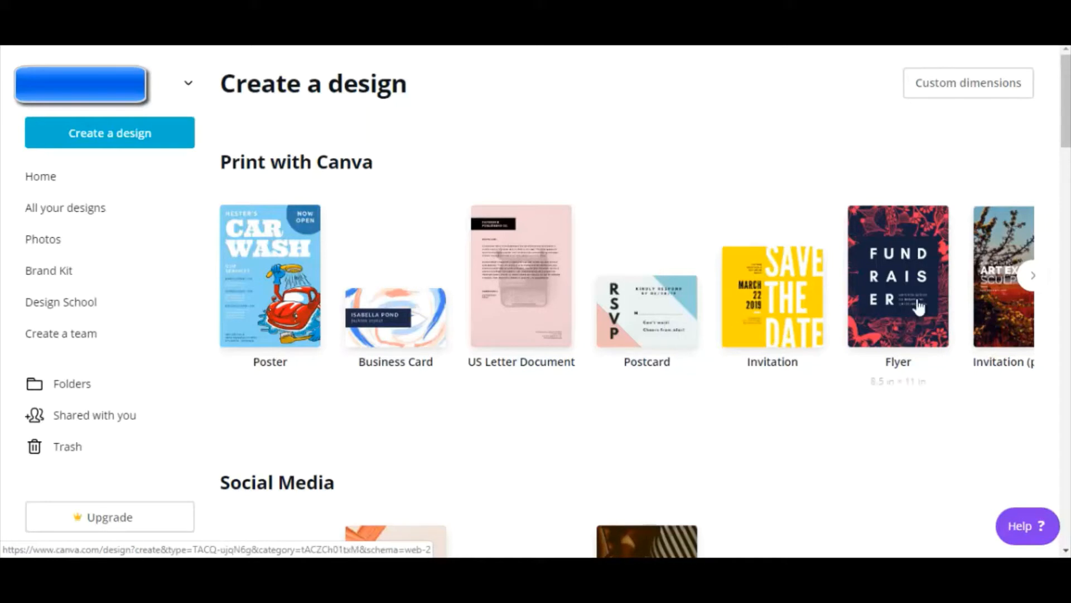
{"action": "left_click", "coordinate": [1034, 275]}
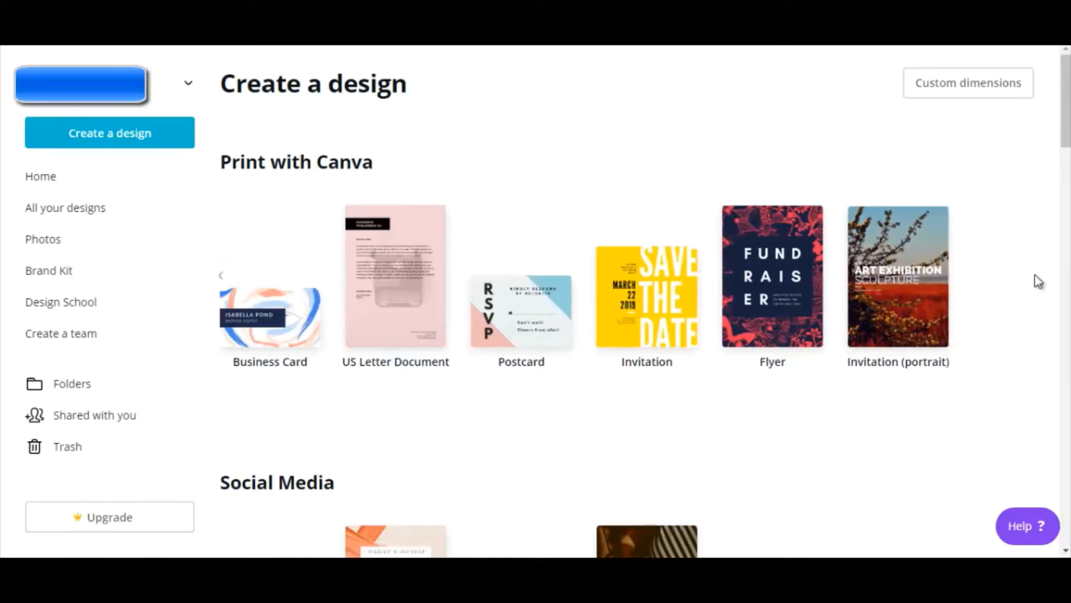
Look through all the Social Media design types, from Instagram Post to Google+ Header
{"action": "scroll", "coordinate": [1038, 281], "scroll_direction": "down", "scroll_amount": 5}
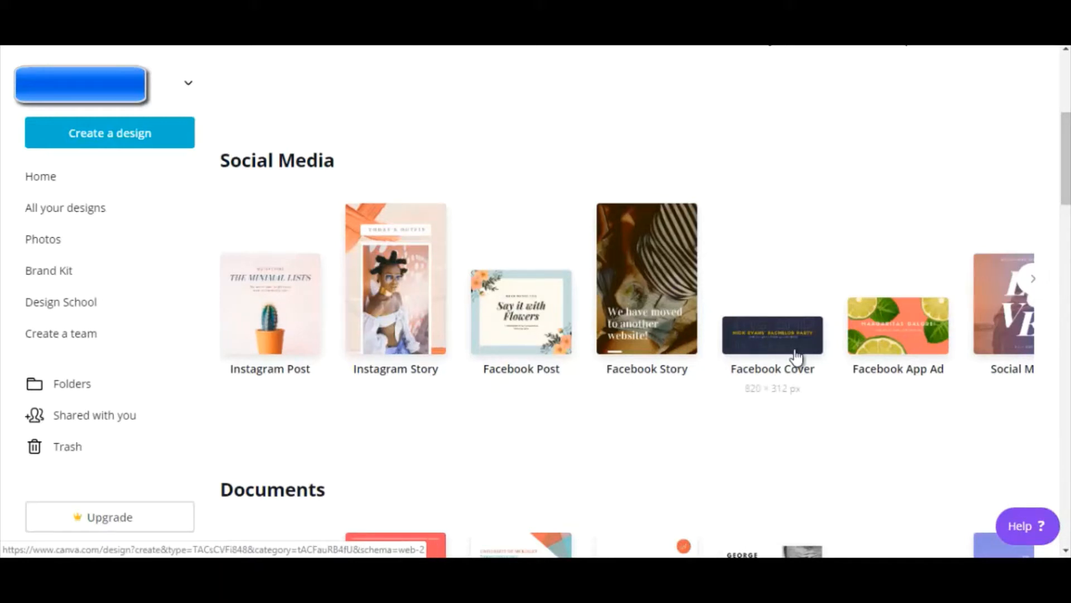
{"action": "left_click", "coordinate": [1033, 279]}
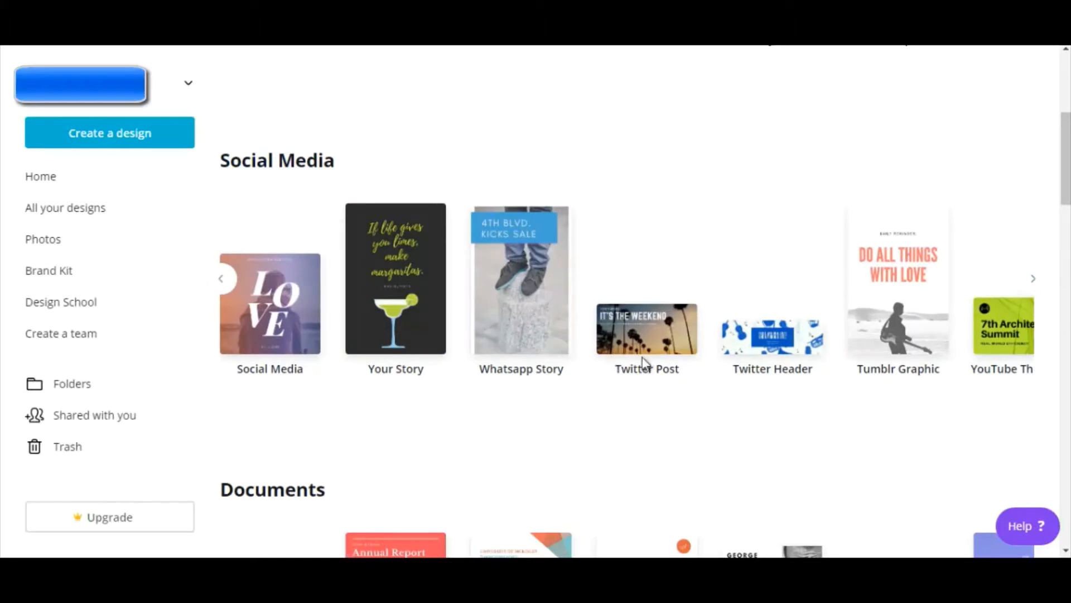
{"action": "left_click", "coordinate": [1032, 285]}
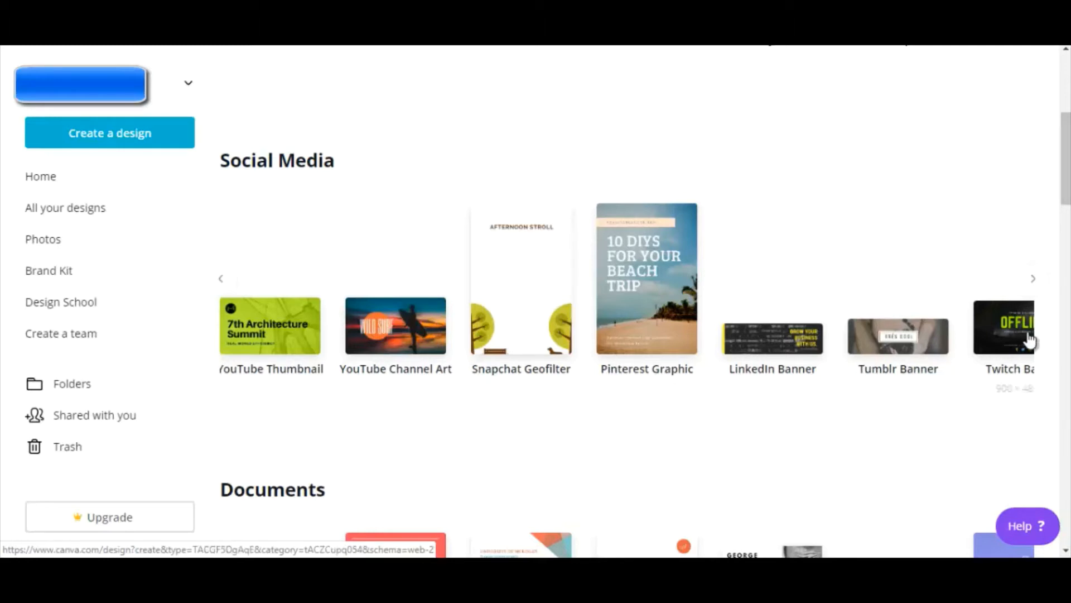
{"action": "left_click", "coordinate": [1040, 281]}
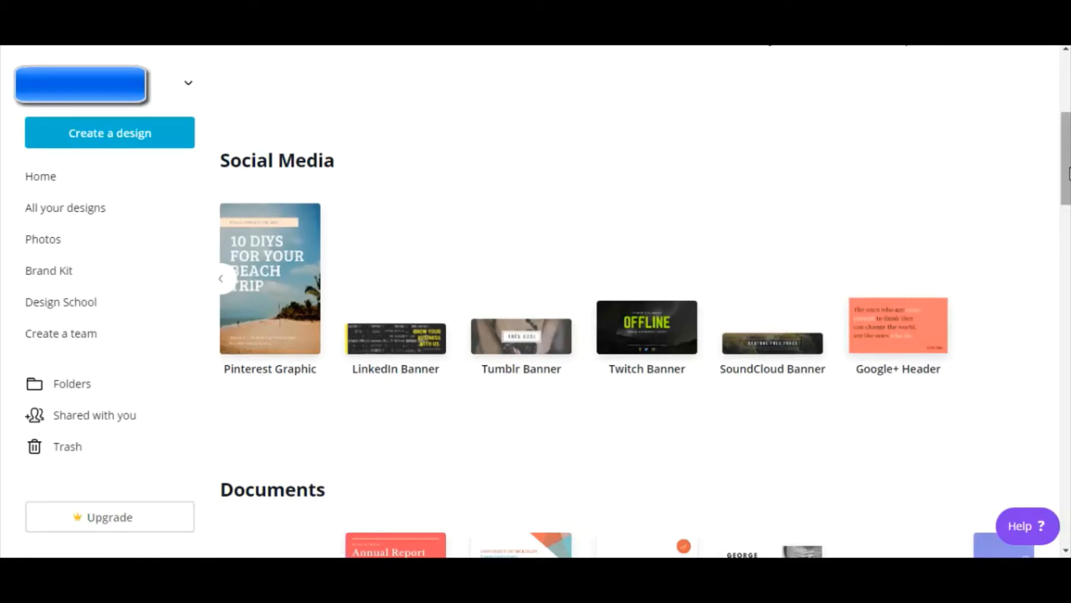
Look through the Documents and Personal design types to the end of each row
{"action": "scroll", "coordinate": [323, 148], "scroll_direction": "down", "scroll_amount": 5}
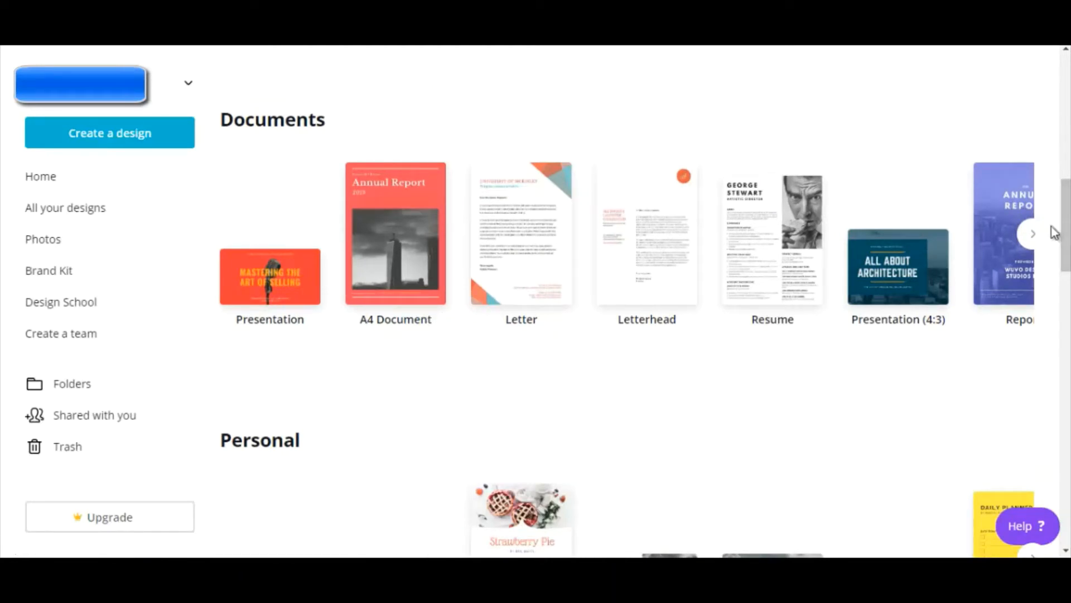
{"action": "left_click", "coordinate": [1033, 234]}
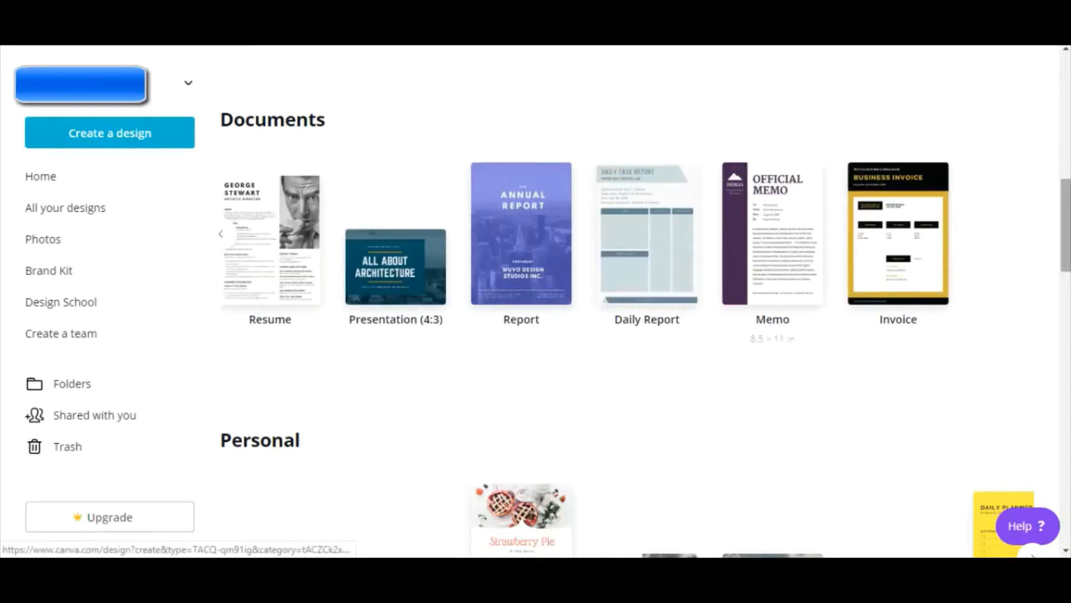
{"action": "left_click_drag", "start_coordinate": [1066, 249], "coordinate": [1066, 306]}
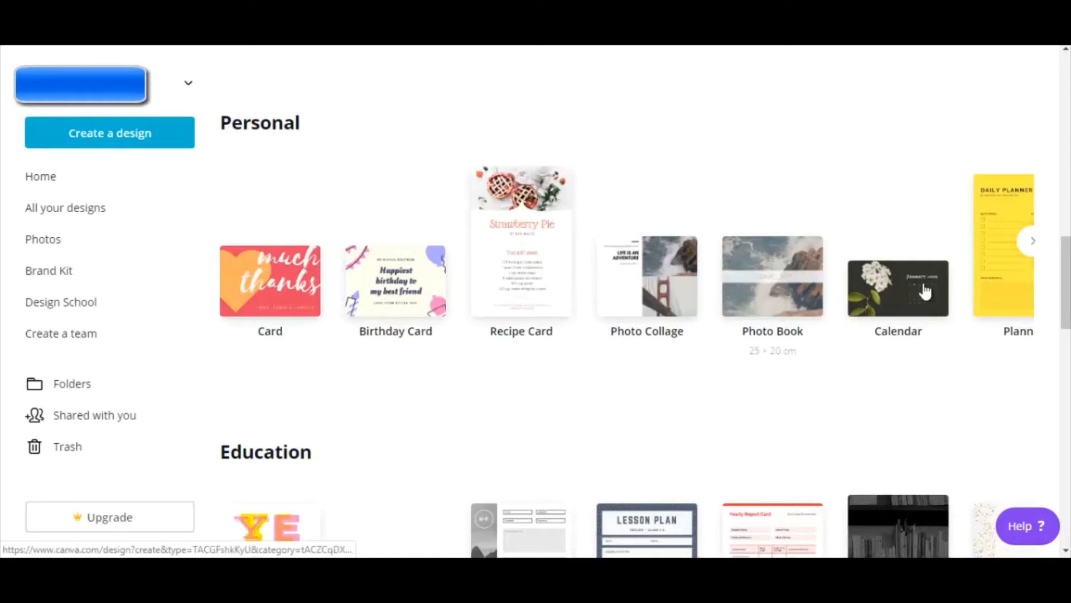
{"action": "left_click", "coordinate": [1034, 244]}
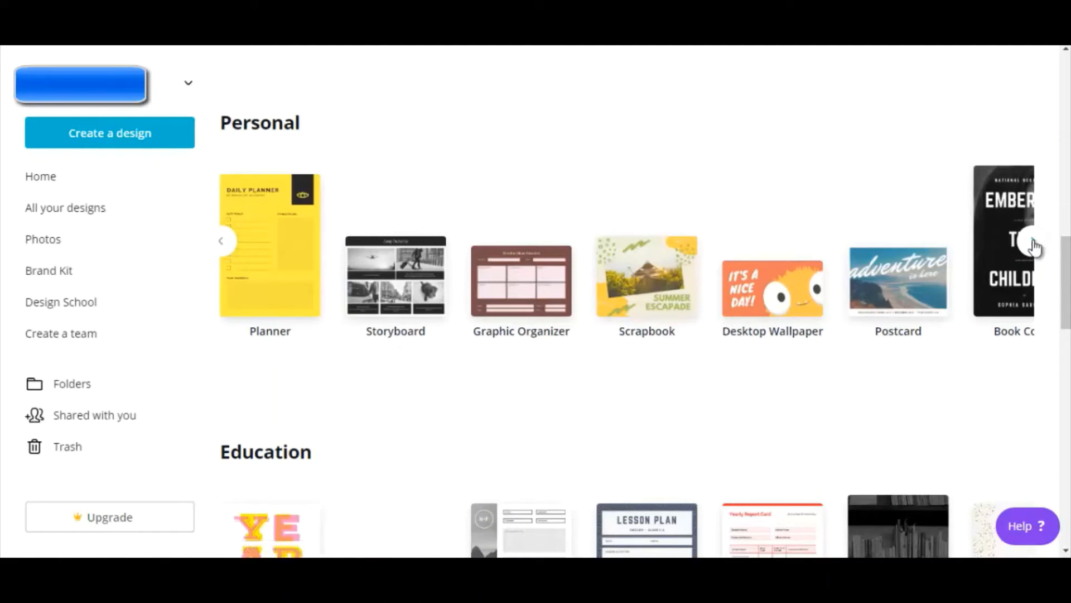
{"action": "left_click", "coordinate": [1030, 240]}
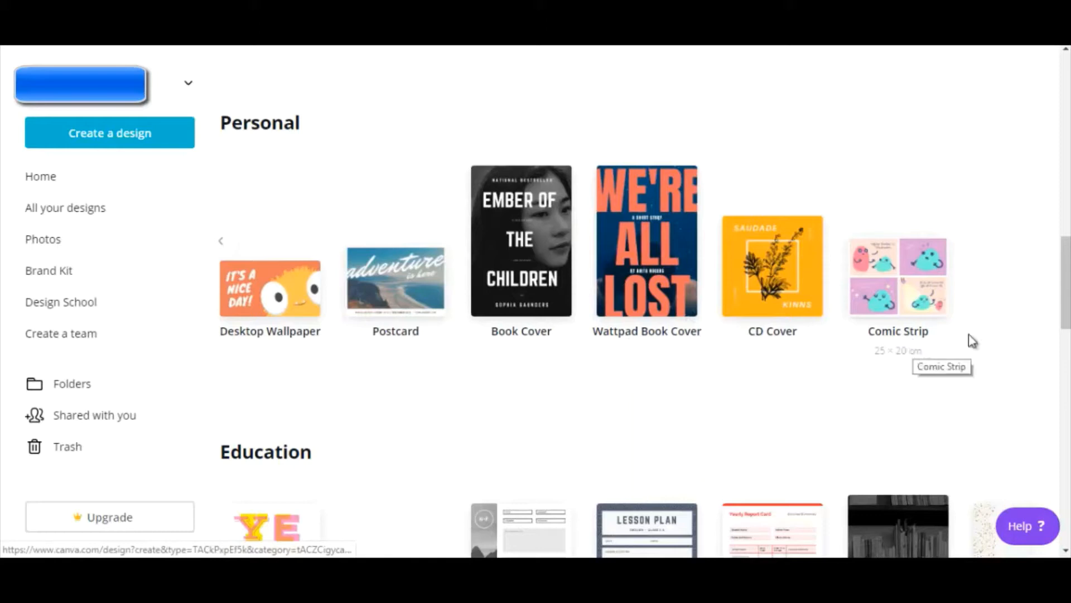
Look through the Education design types, from Yearbook to Mind Map
{"action": "scroll", "coordinate": [1066, 281], "scroll_direction": "down", "scroll_amount": 1}
{"action": "scroll", "coordinate": [313, 187], "scroll_direction": "down", "scroll_amount": 5}
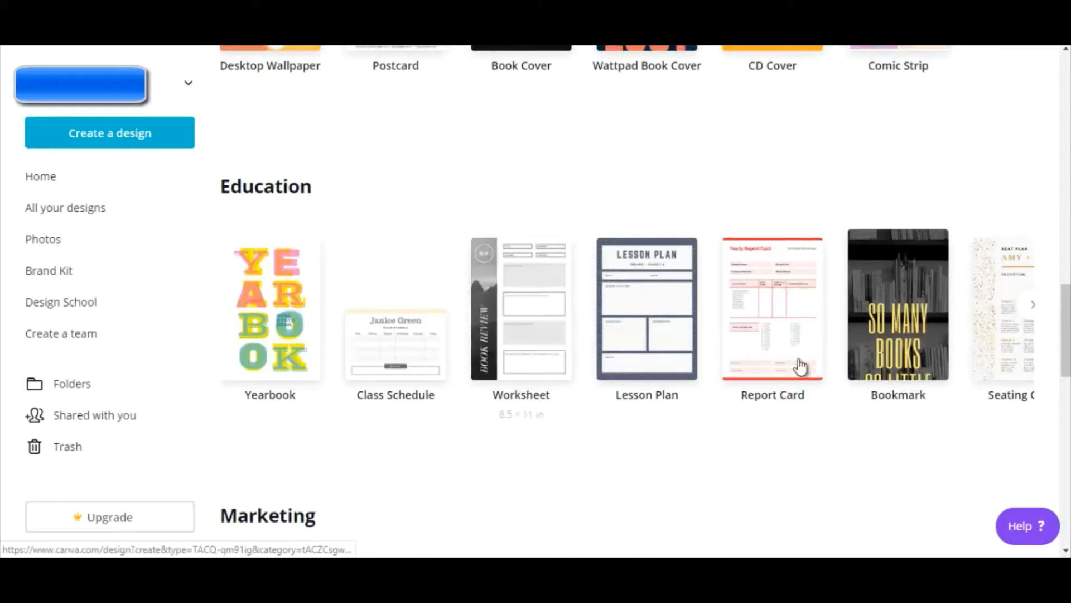
{"action": "left_click", "coordinate": [1035, 306]}
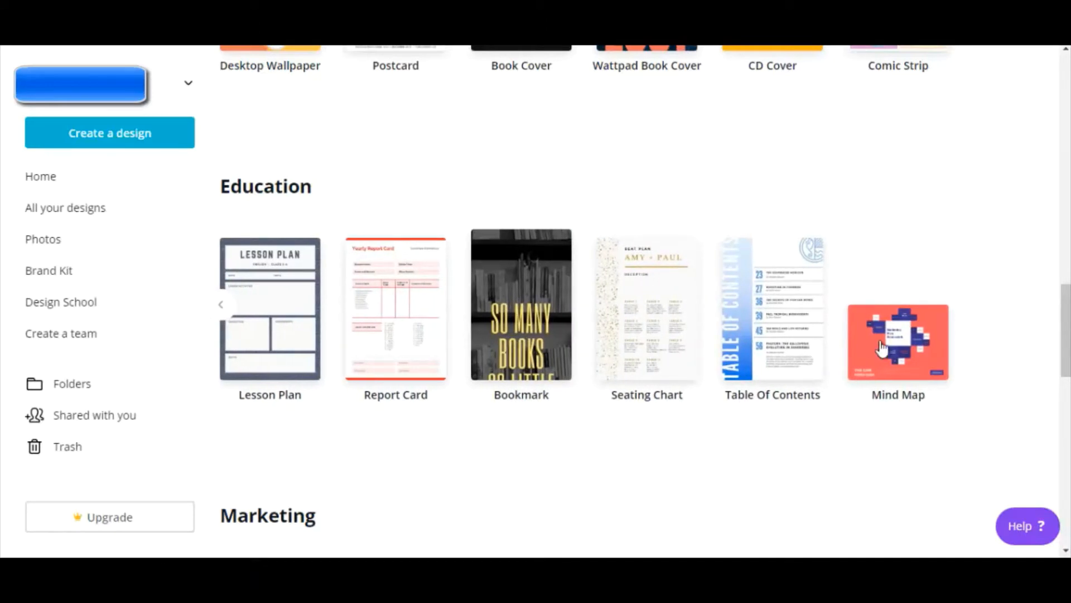
Look through the Marketing and Events design types and on to the Ads section
{"action": "left_click_drag", "start_coordinate": [1063, 351], "coordinate": [1063, 422]}
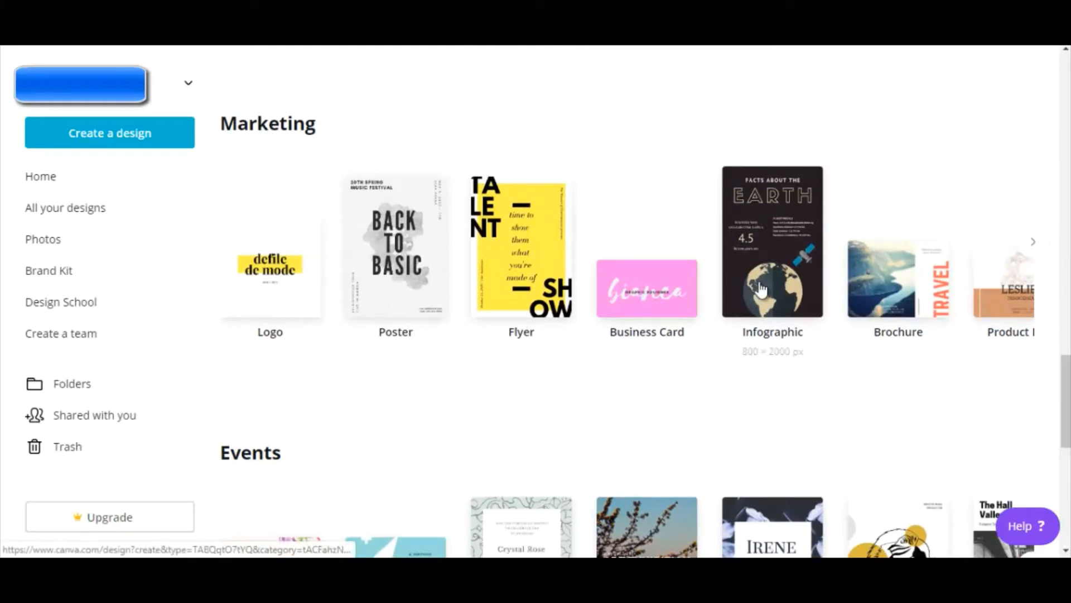
{"action": "left_click", "coordinate": [1032, 248]}
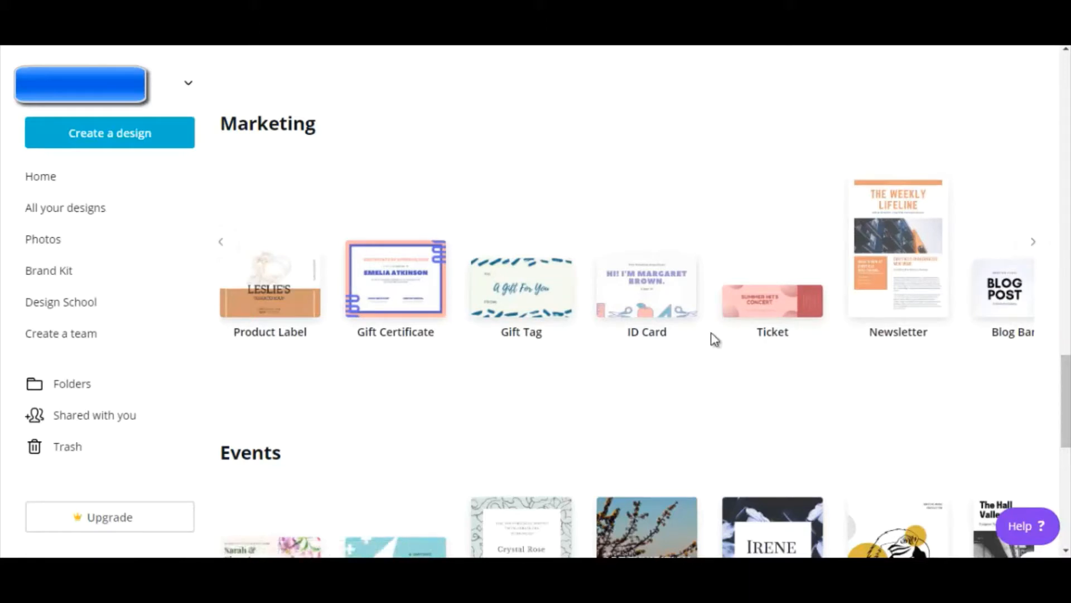
{"action": "scroll", "coordinate": [685, 307], "scroll_direction": "down", "scroll_amount": 1}
{"action": "scroll", "coordinate": [279, 245], "scroll_direction": "down", "scroll_amount": 5}
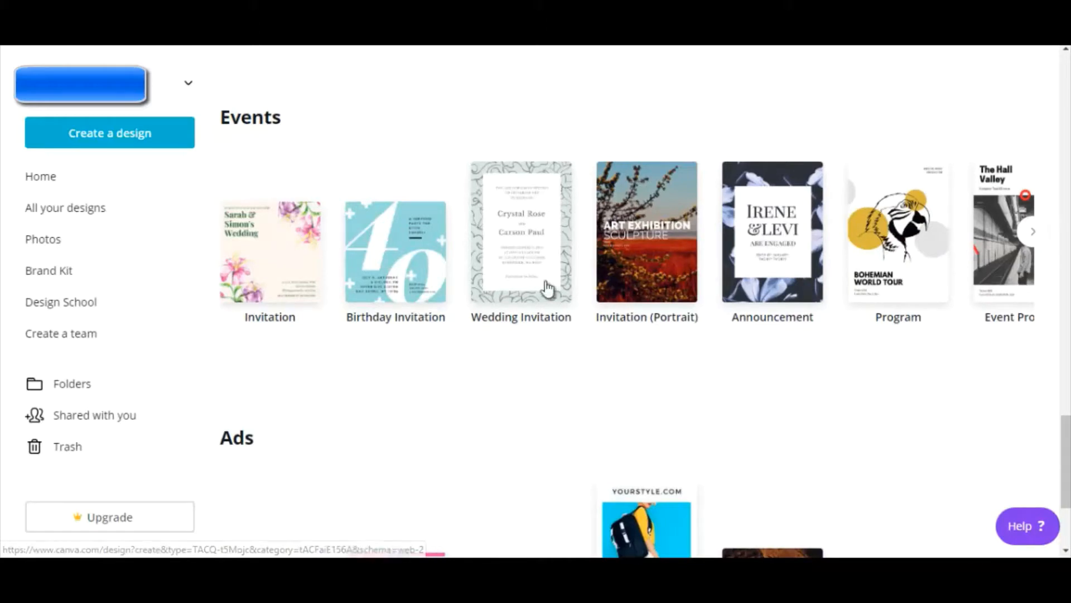
{"action": "left_click", "coordinate": [1030, 233]}
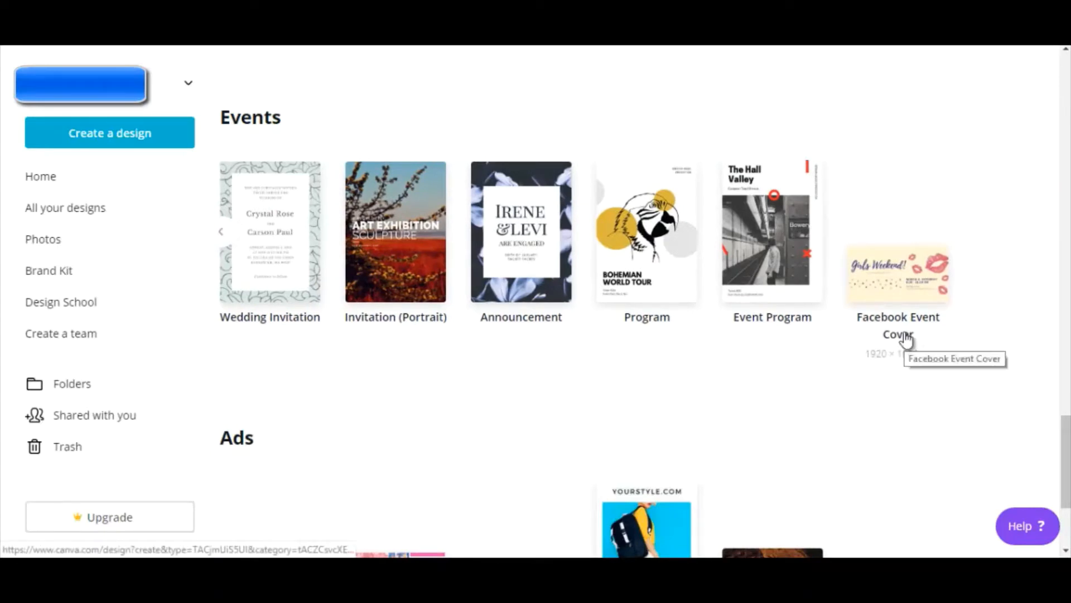
{"action": "scroll", "coordinate": [307, 156], "scroll_direction": "down", "scroll_amount": 3}
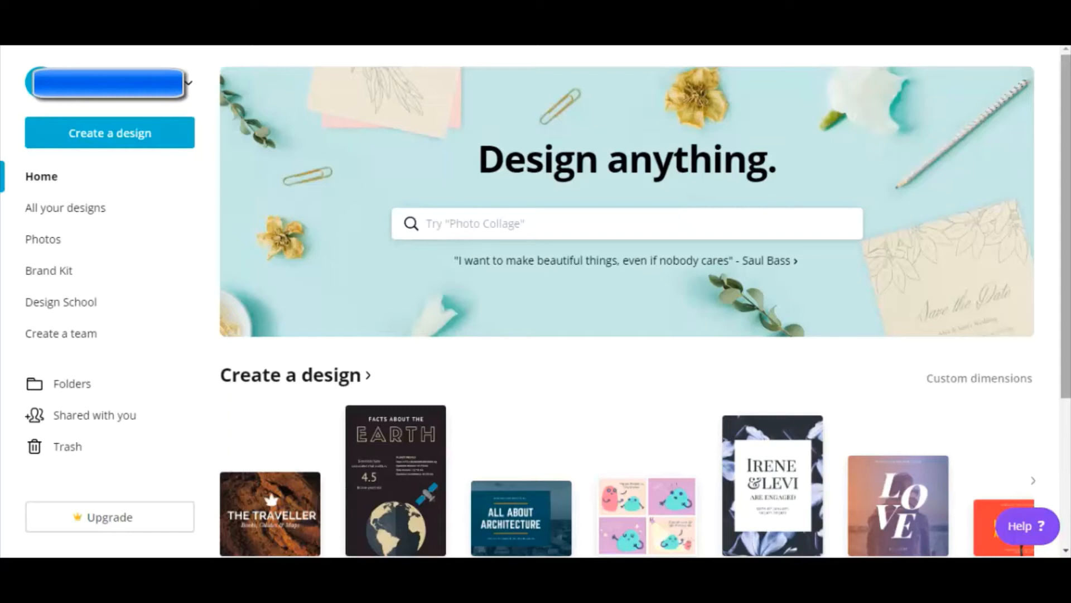
Start a new Medium Rectangle Ad design from the Create a design overview and apply the Merrilife Co. airplane template
{"action": "left_click", "coordinate": [294, 386]}
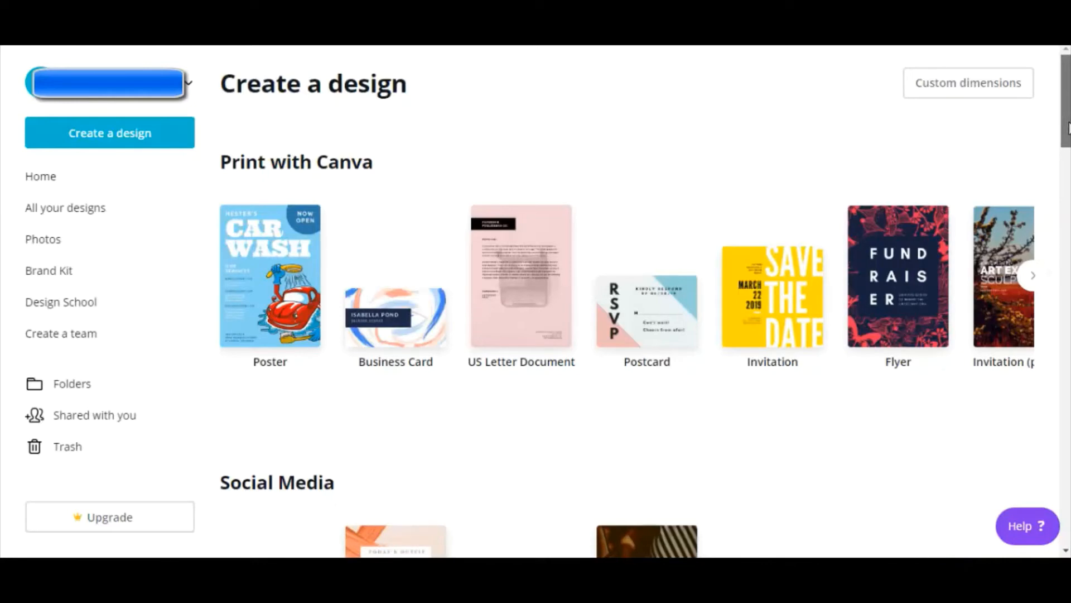
{"action": "left_click_drag", "start_coordinate": [1068, 128], "coordinate": [1068, 517]}
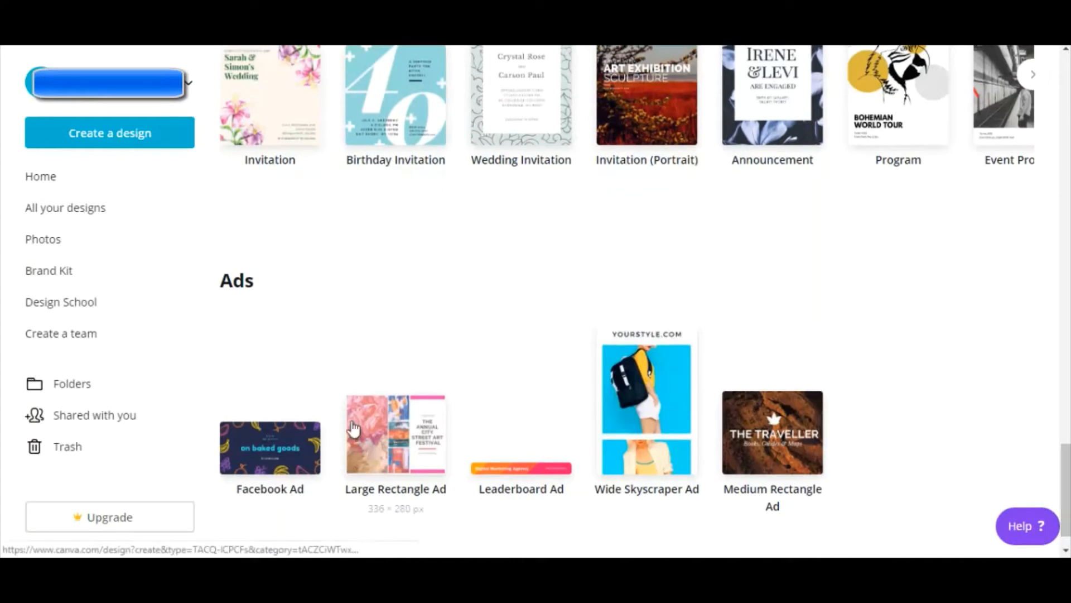
{"action": "left_click", "coordinate": [775, 446]}
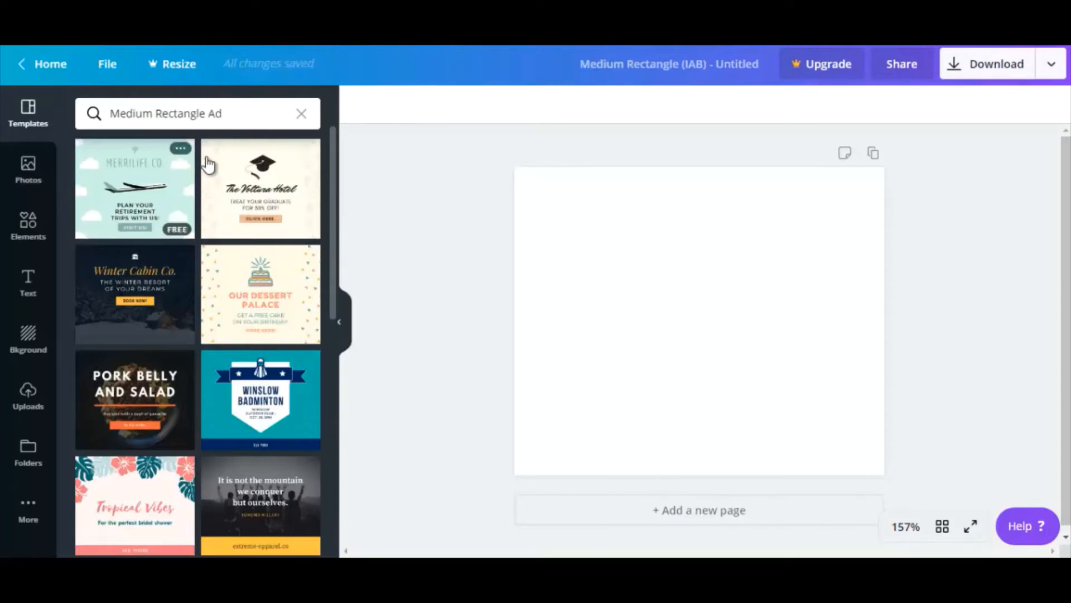
{"action": "left_click", "coordinate": [134, 216]}
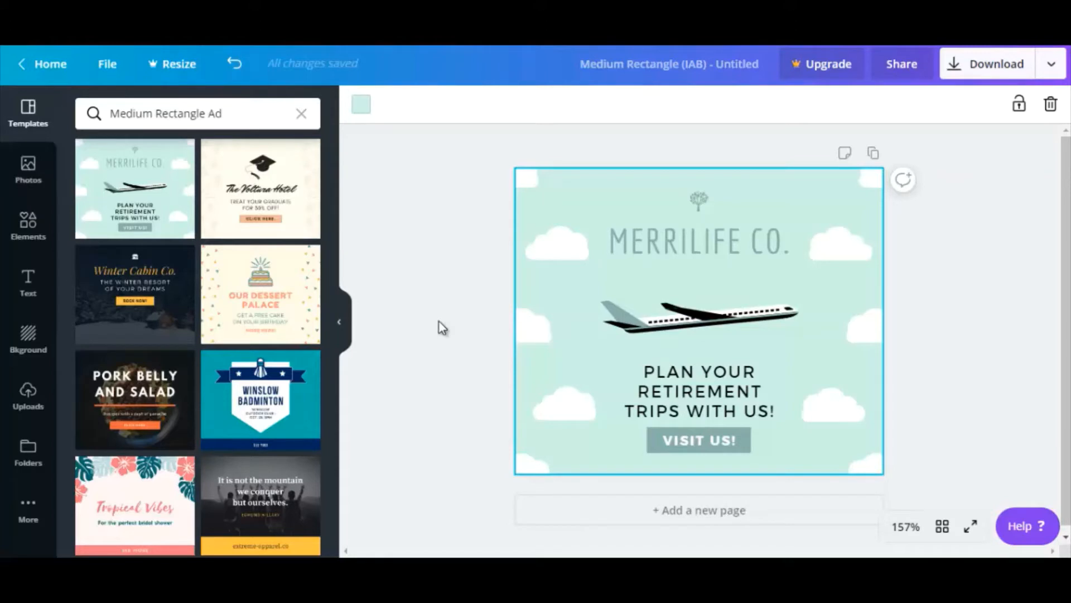
Replace the word "MERRILIFE" in the ad's company heading with "DEMO"
{"action": "left_click", "coordinate": [725, 277]}
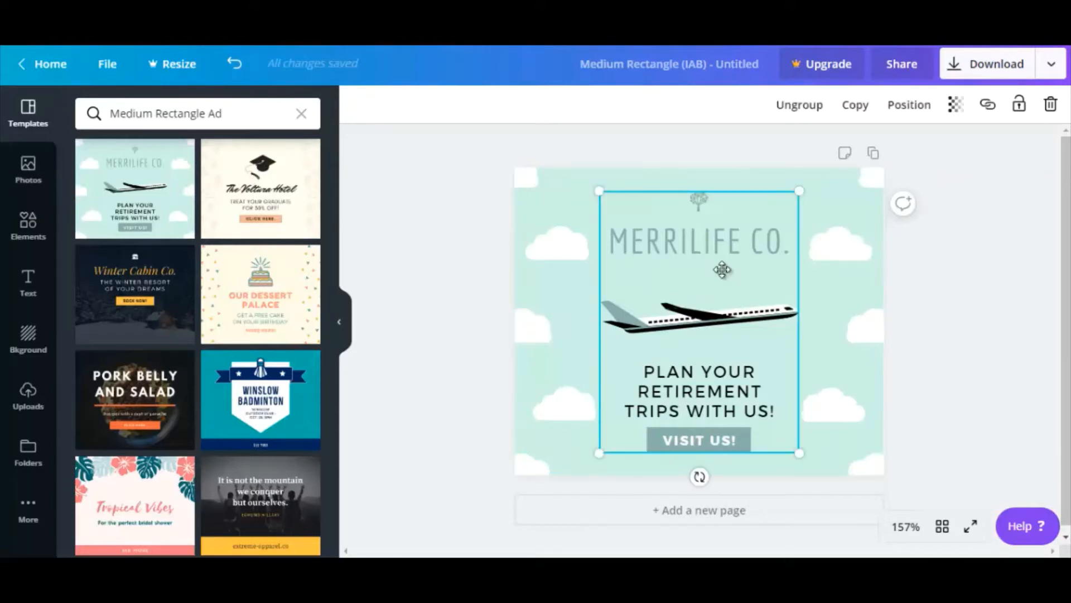
{"action": "double_click", "coordinate": [680, 247]}
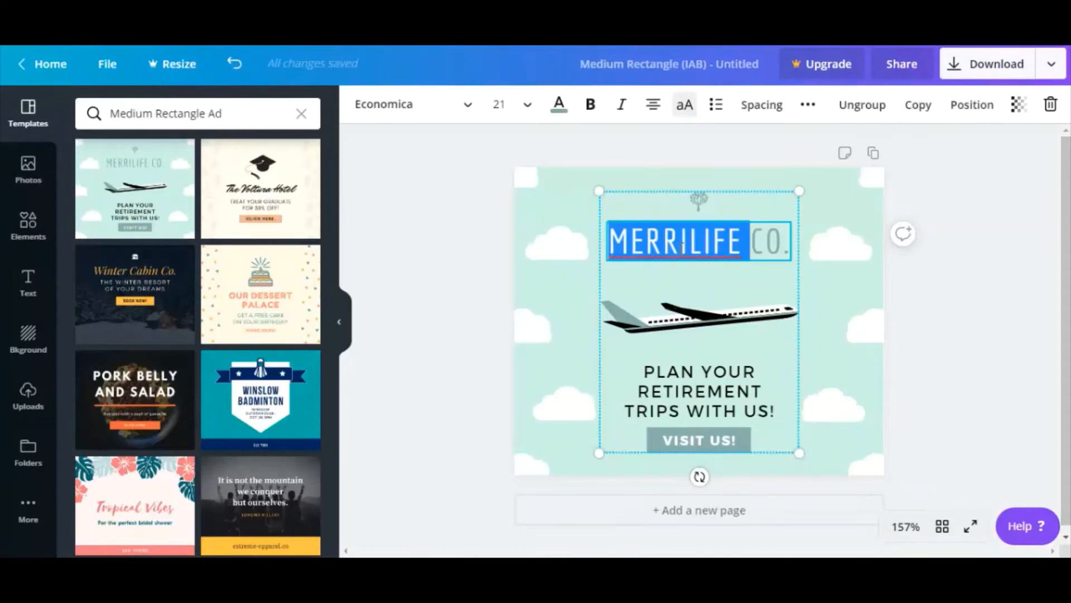
{"action": "type", "text": "DEMO"}
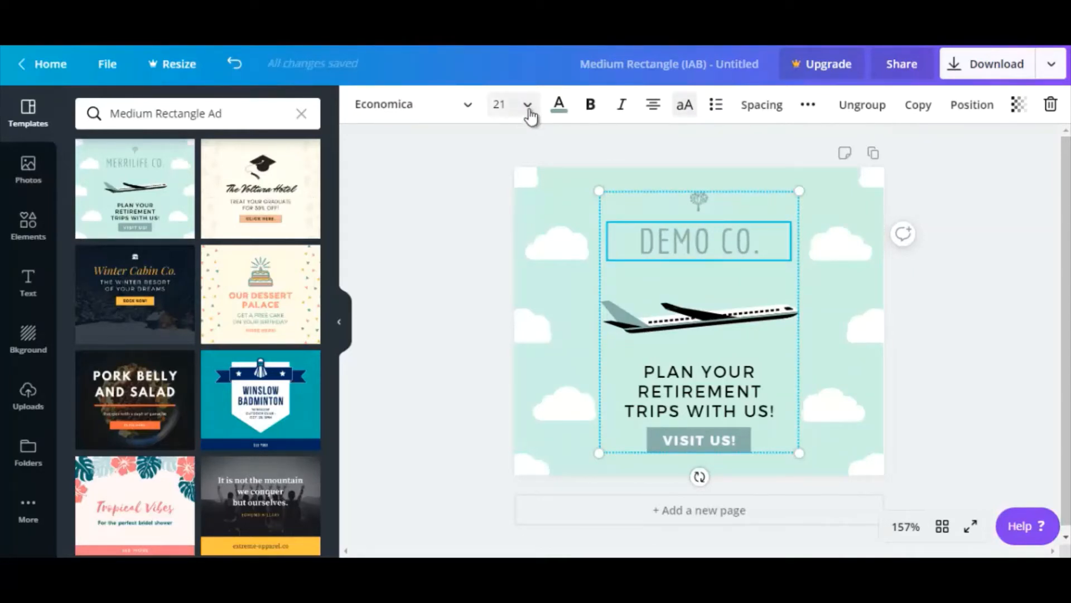
Set the DEMO CO. heading's font size to 14 and its text colour to the default coral red
{"action": "left_click", "coordinate": [529, 109]}
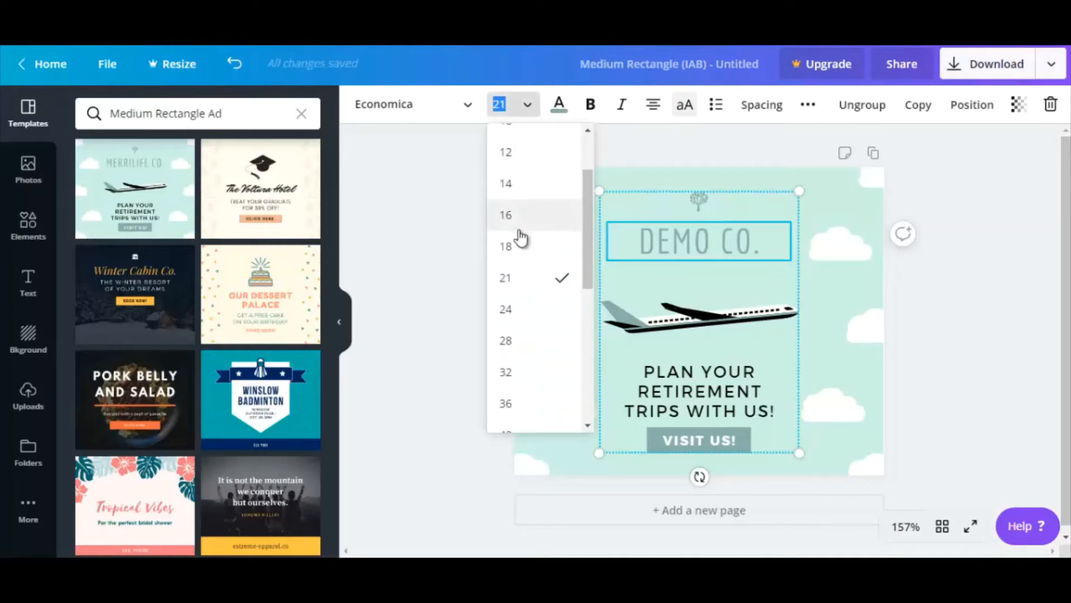
{"action": "left_click", "coordinate": [518, 184]}
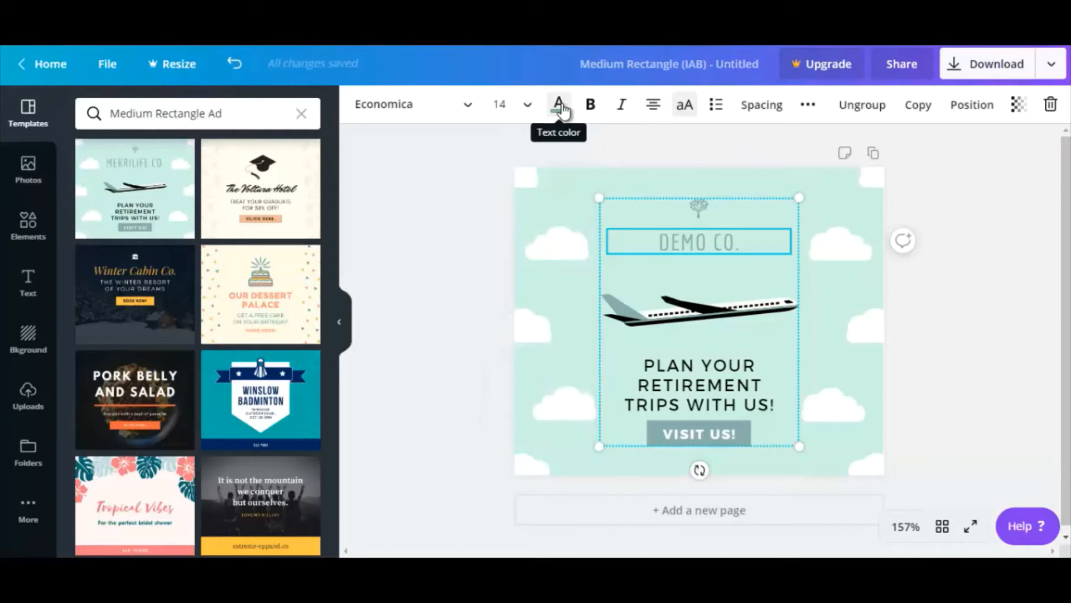
{"action": "left_click", "coordinate": [563, 109]}
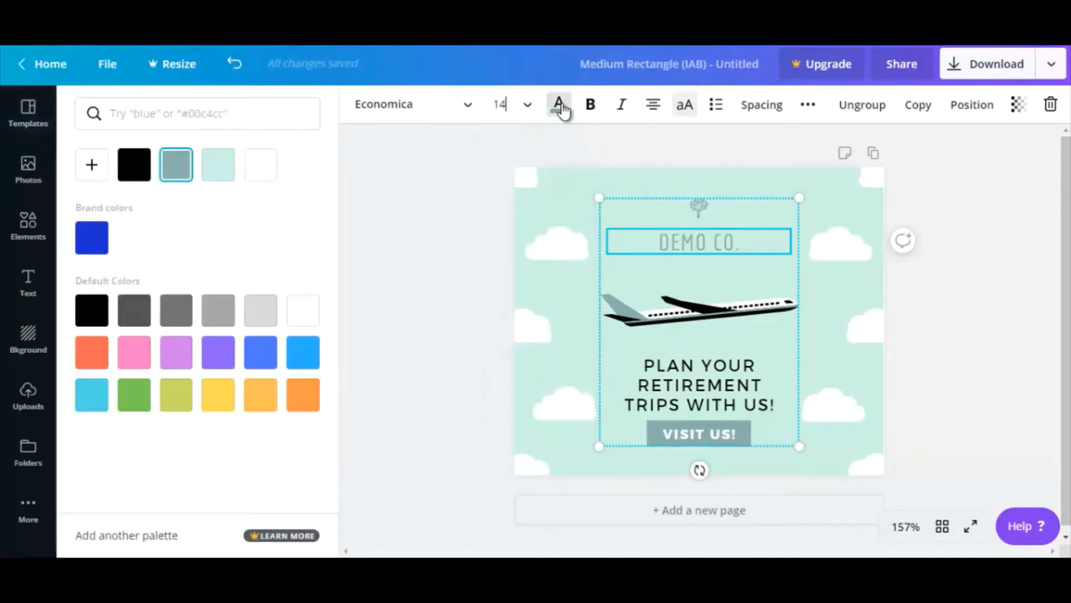
{"action": "left_click", "coordinate": [90, 354]}
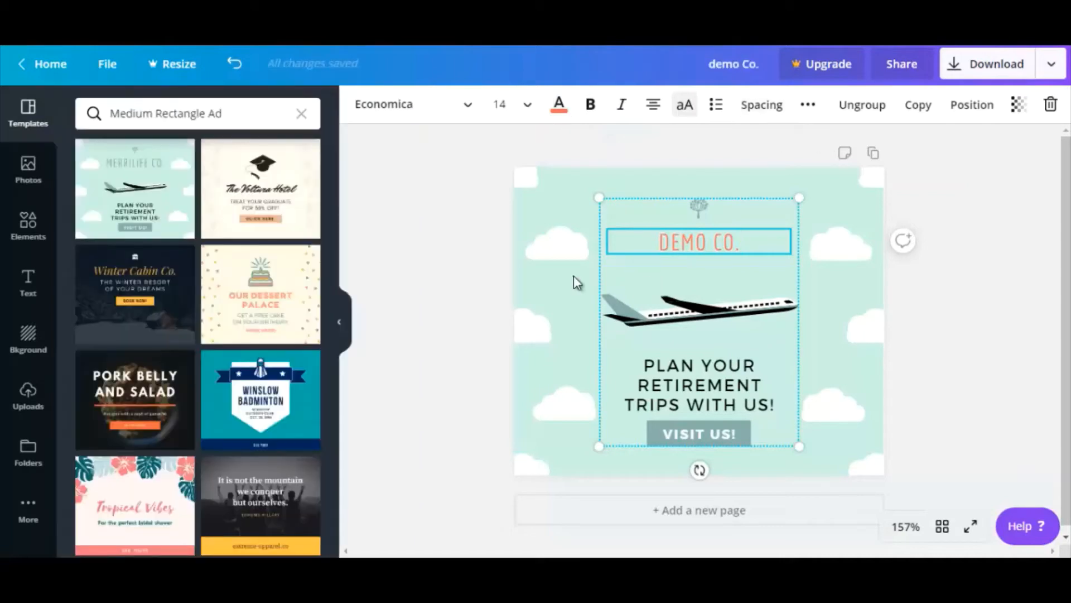
Nudge the grouped heading, airplane and tagline slightly down and to the left on the ad
{"action": "left_click", "coordinate": [574, 276]}
{"action": "left_click", "coordinate": [642, 245]}
{"action": "mouse_move", "coordinate": [642, 243]}
{"action": "left_mouse_down"}
{"action": "mouse_move", "coordinate": [641, 223]}
{"action": "mouse_move", "coordinate": [640, 246]}
{"action": "left_mouse_up"}
Delete the cloud to the right of the DEMO CO. heading
{"action": "left_click", "coordinate": [819, 219]}
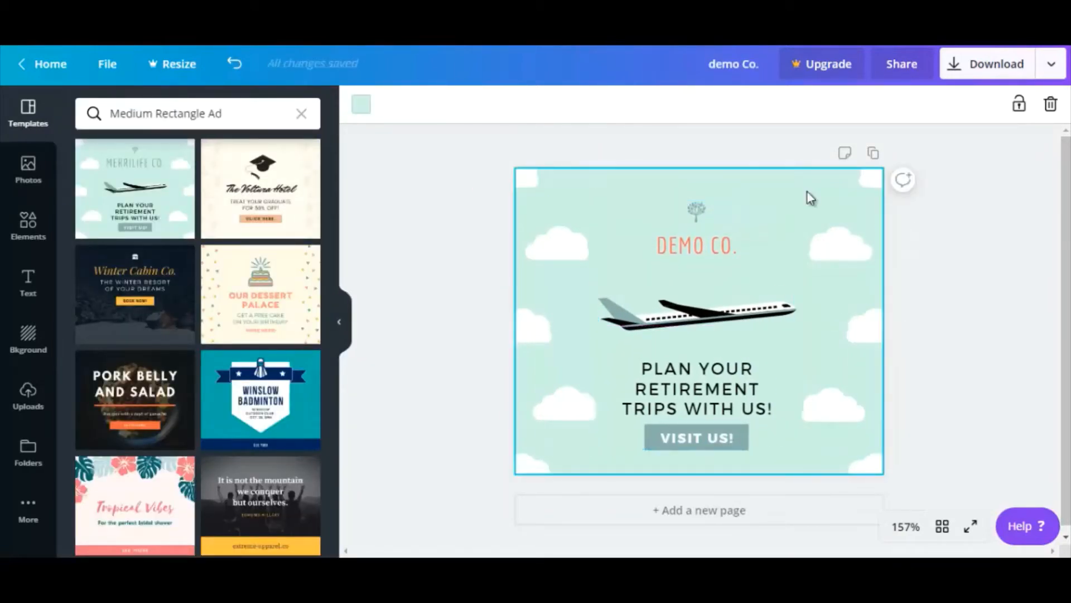
{"action": "left_click", "coordinate": [825, 234]}
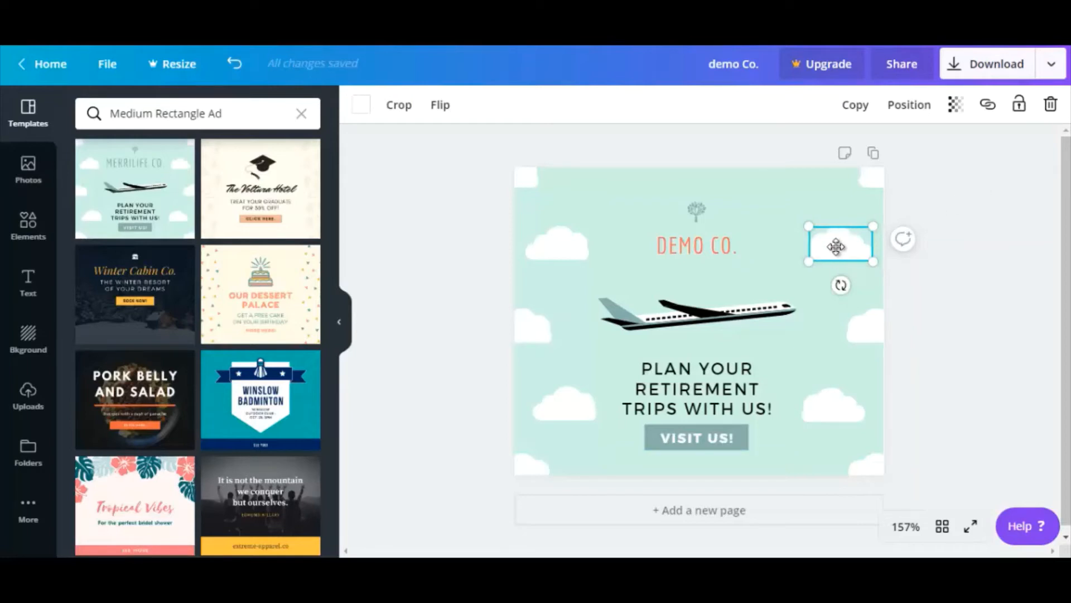
{"action": "left_click", "coordinate": [1050, 105]}
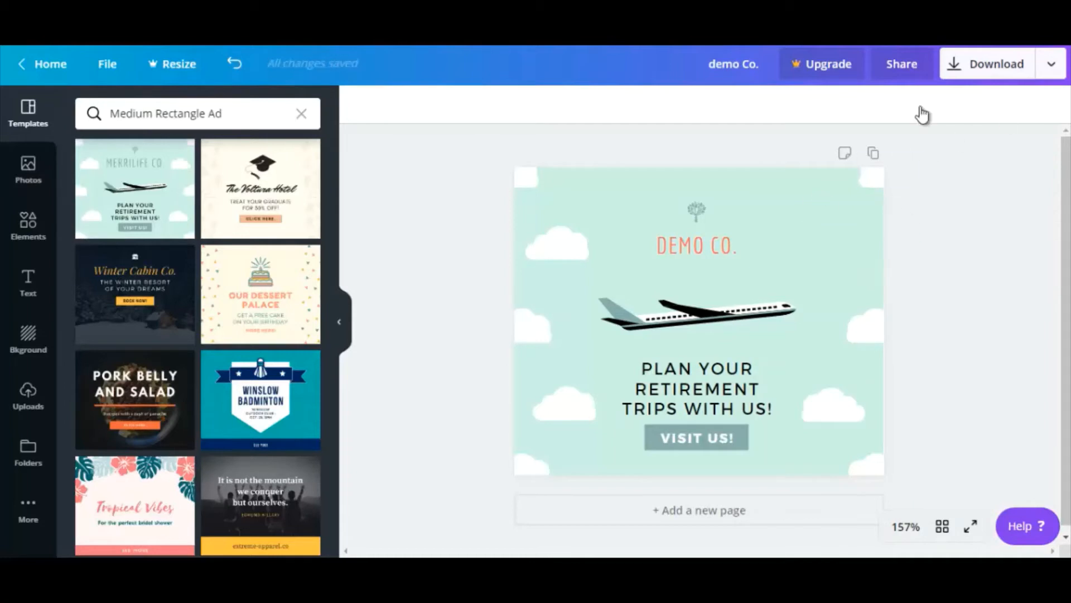
Try a vertical flip on the airplane illustration, reverse it, and flip the airplane horizontally
{"action": "left_click", "coordinate": [686, 325]}
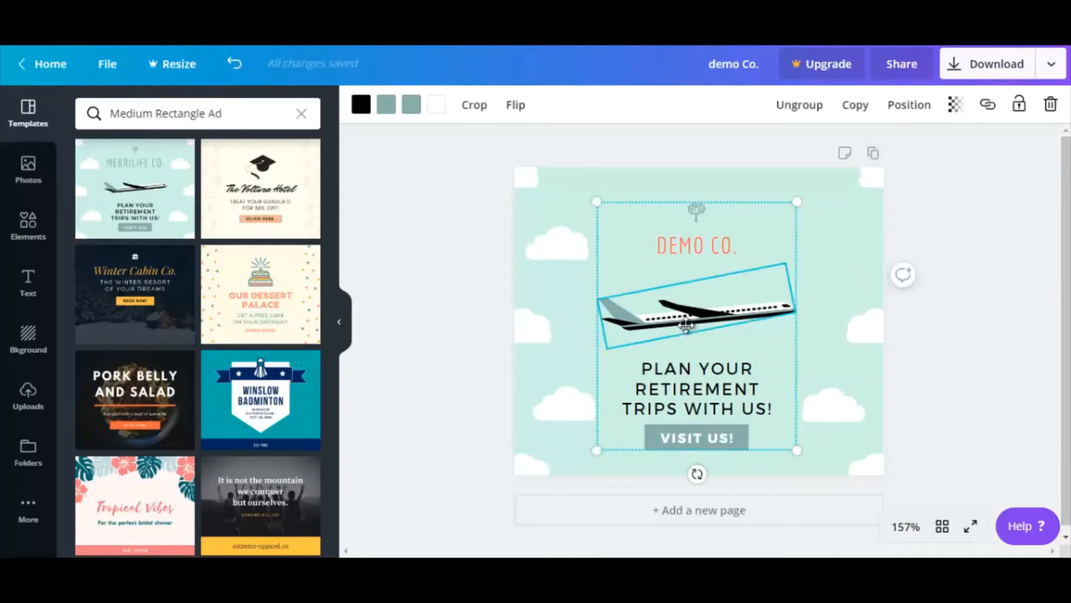
{"action": "left_click", "coordinate": [515, 111]}
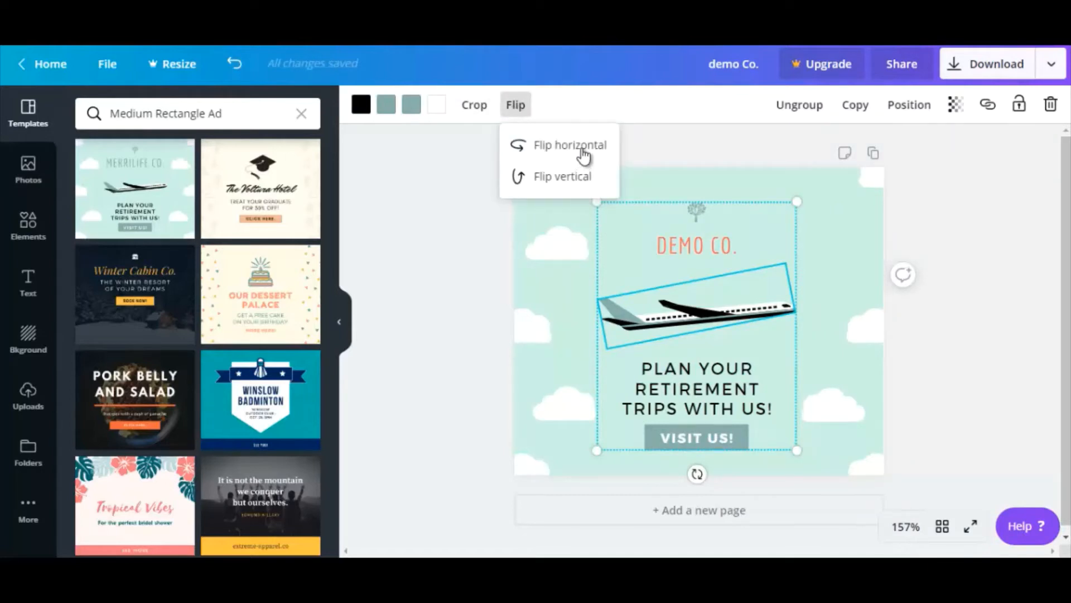
{"action": "left_click", "coordinate": [564, 176]}
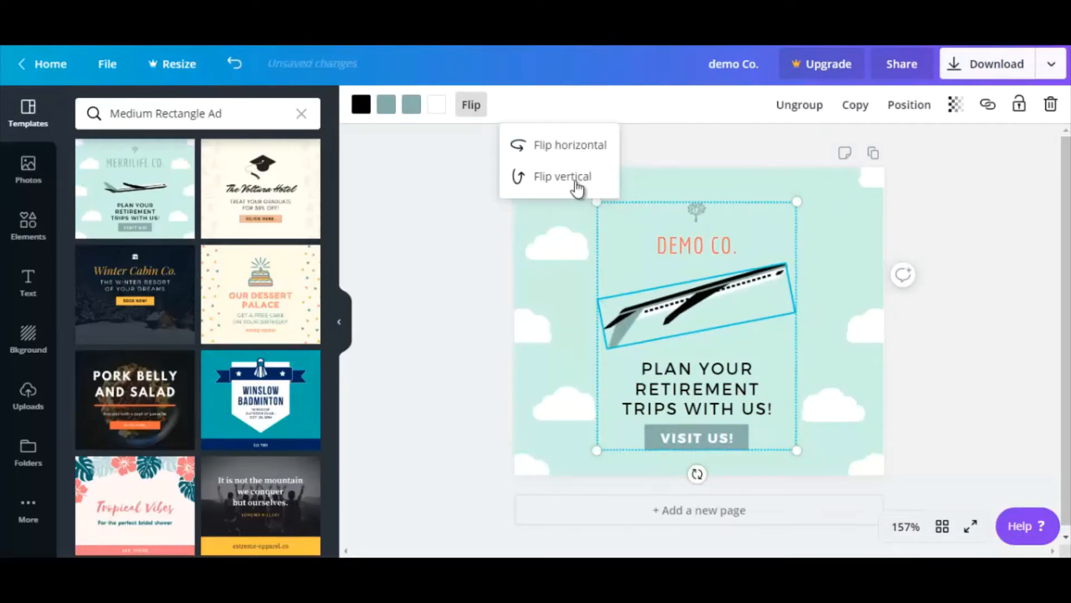
{"action": "left_click", "coordinate": [576, 184]}
{"action": "left_click", "coordinate": [580, 159]}
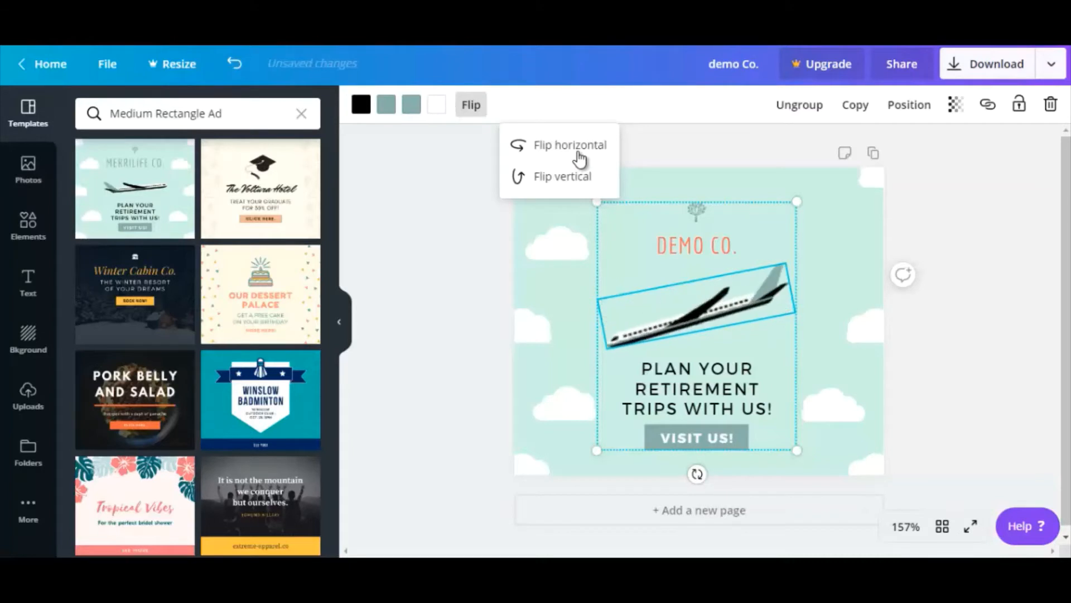
{"action": "left_click", "coordinate": [852, 339]}
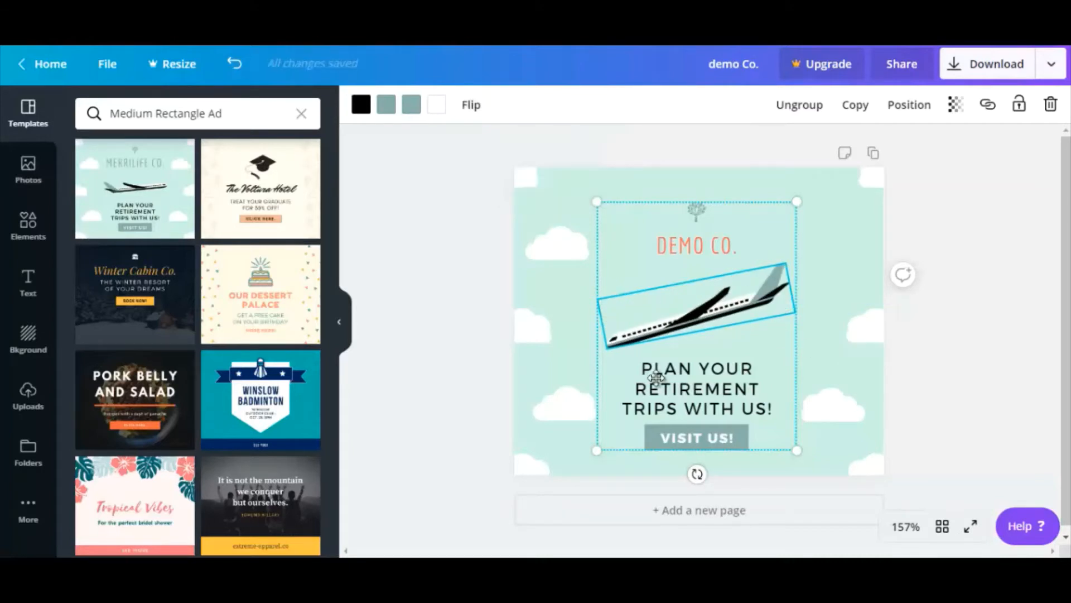
Inspect the text formatting options of the retirement trips tagline and the VISIT US! label
{"action": "left_click", "coordinate": [683, 393]}
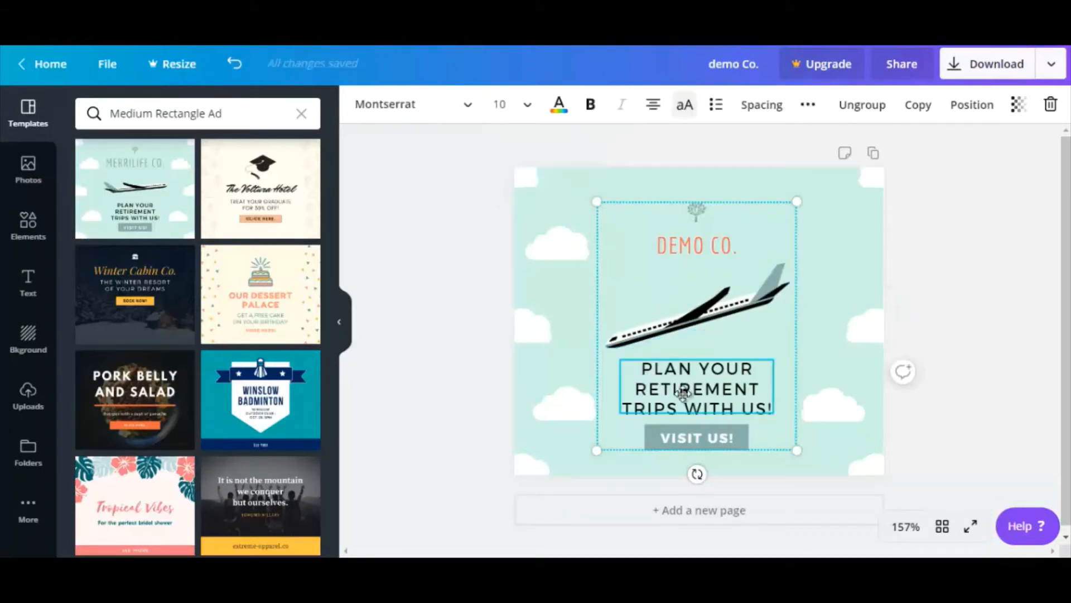
{"action": "left_click", "coordinate": [684, 438]}
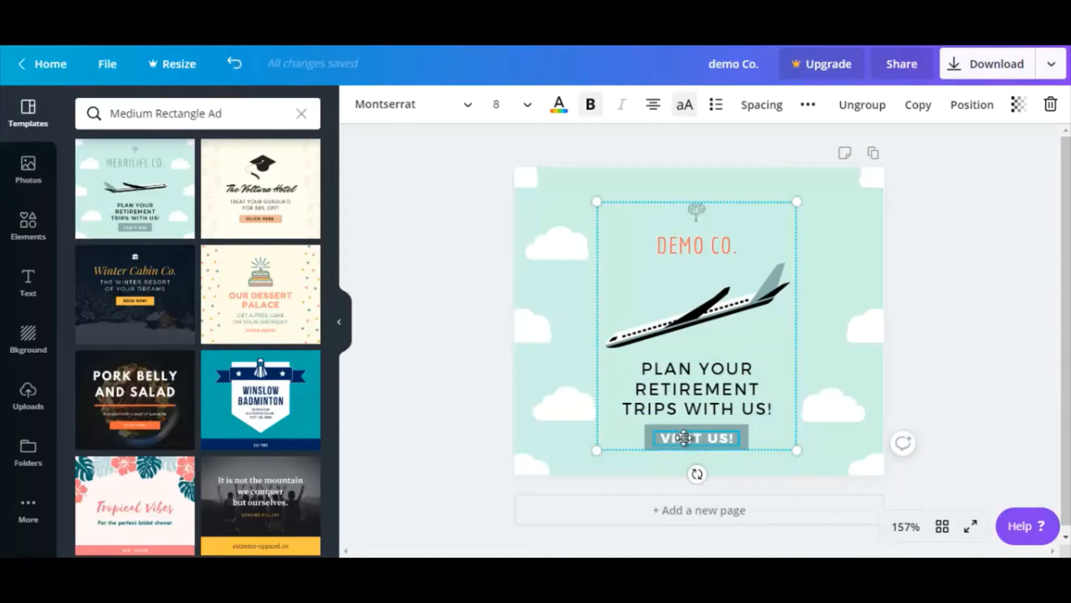
Add the recently used pineapple beach photo and shrink it to a small image beside the tagline's last line
{"action": "left_click", "coordinate": [30, 178]}
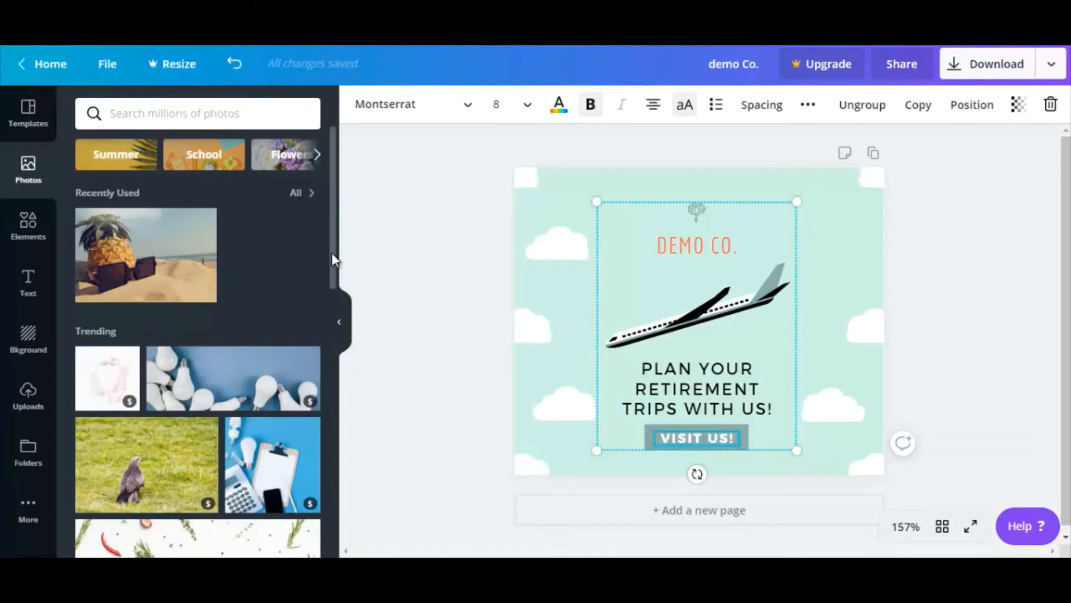
{"action": "left_click_drag", "start_coordinate": [331, 258], "coordinate": [310, 215]}
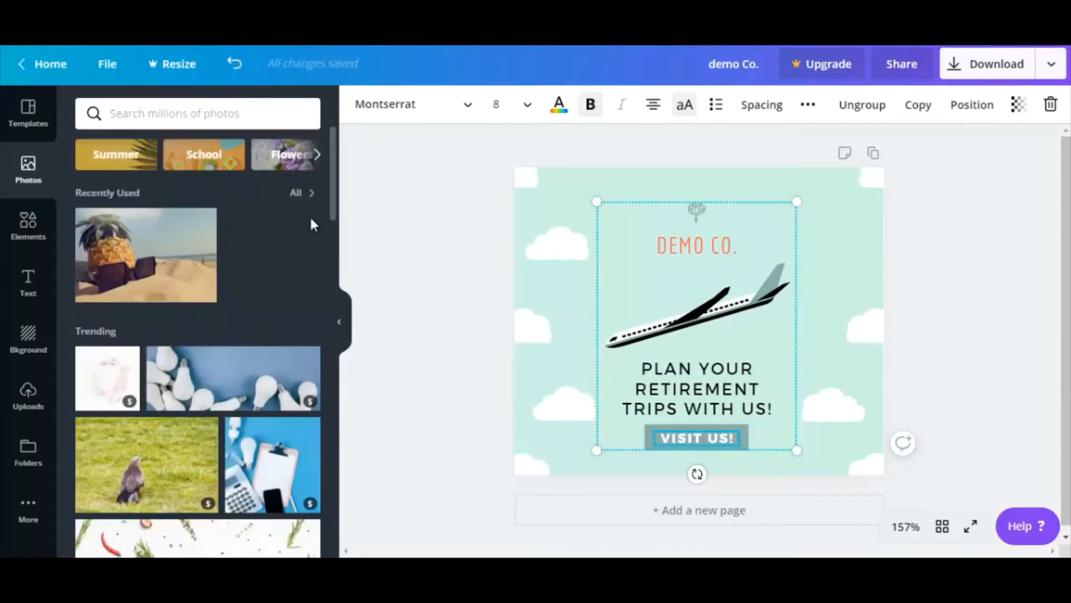
{"action": "left_click", "coordinate": [127, 259]}
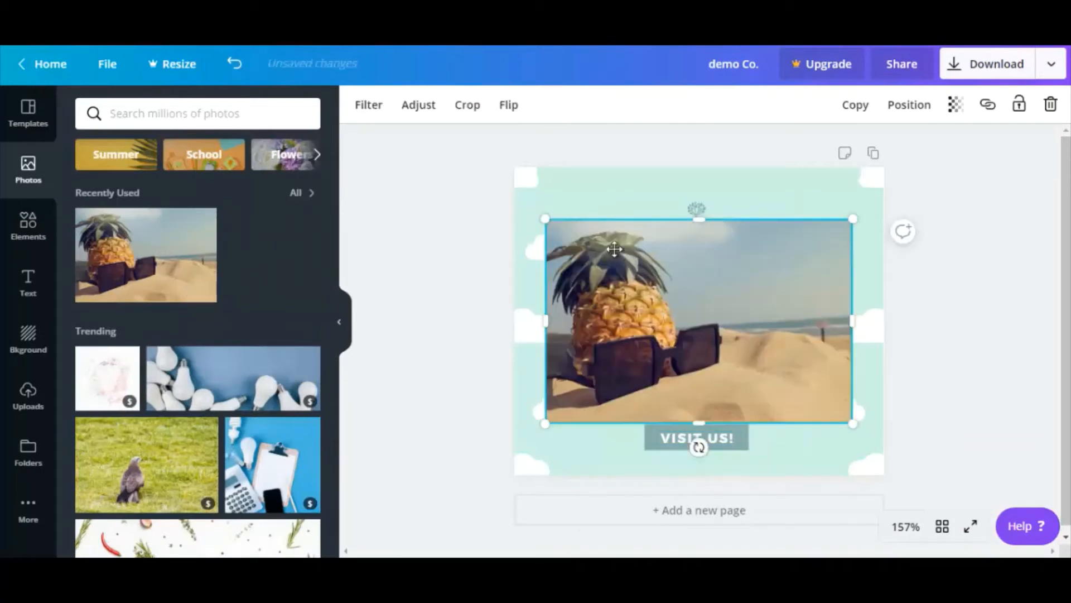
{"action": "left_click_drag", "start_coordinate": [584, 249], "coordinate": [772, 369]}
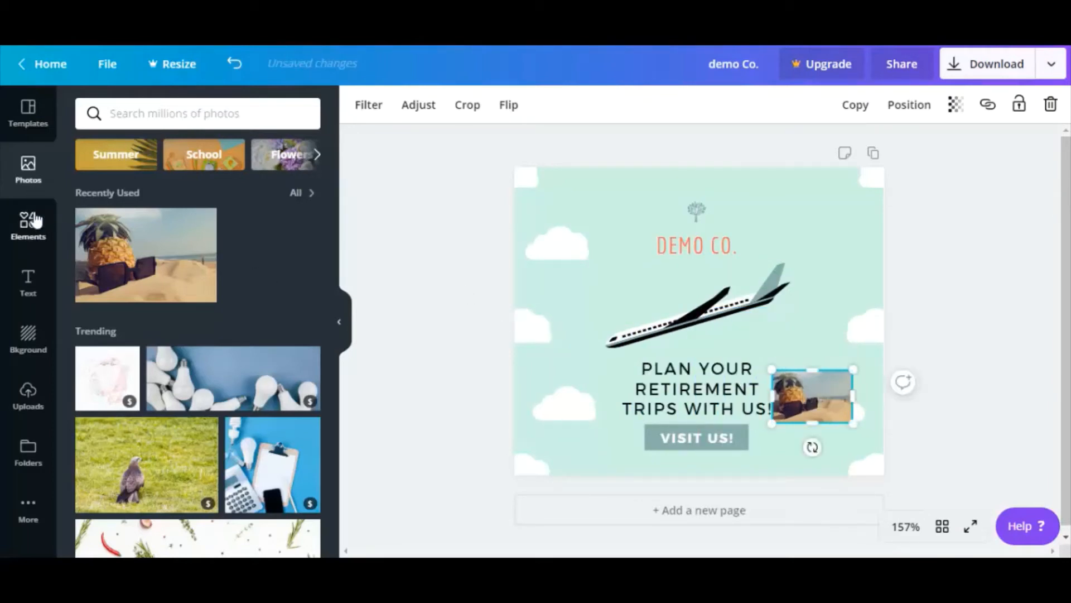
Try adding the recently used heartbeat icon from the elements to the ad, and delete it
{"action": "left_click", "coordinate": [31, 240]}
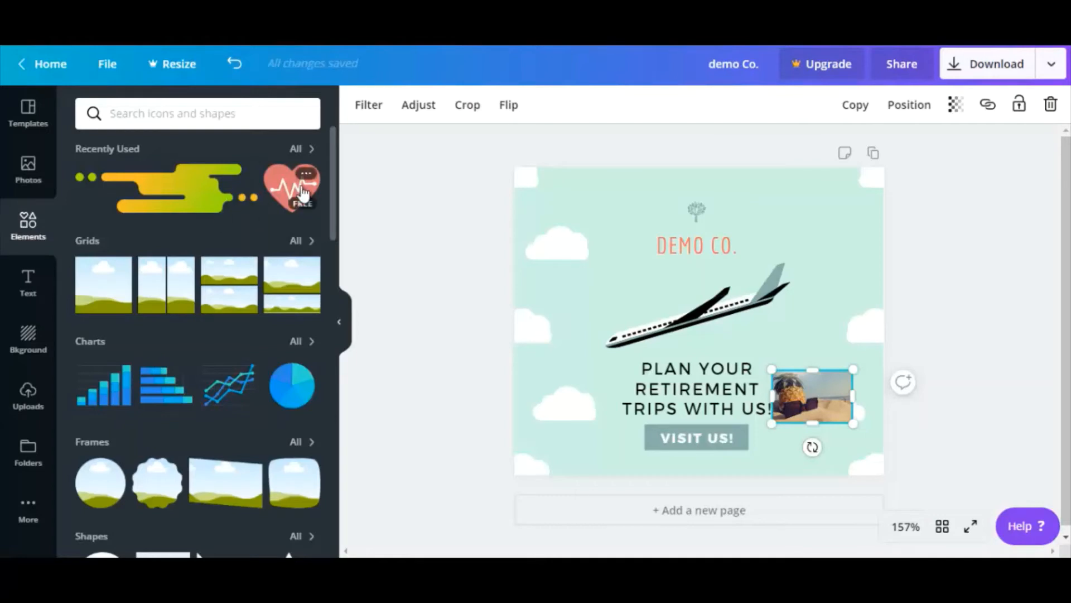
{"action": "left_click", "coordinate": [302, 194]}
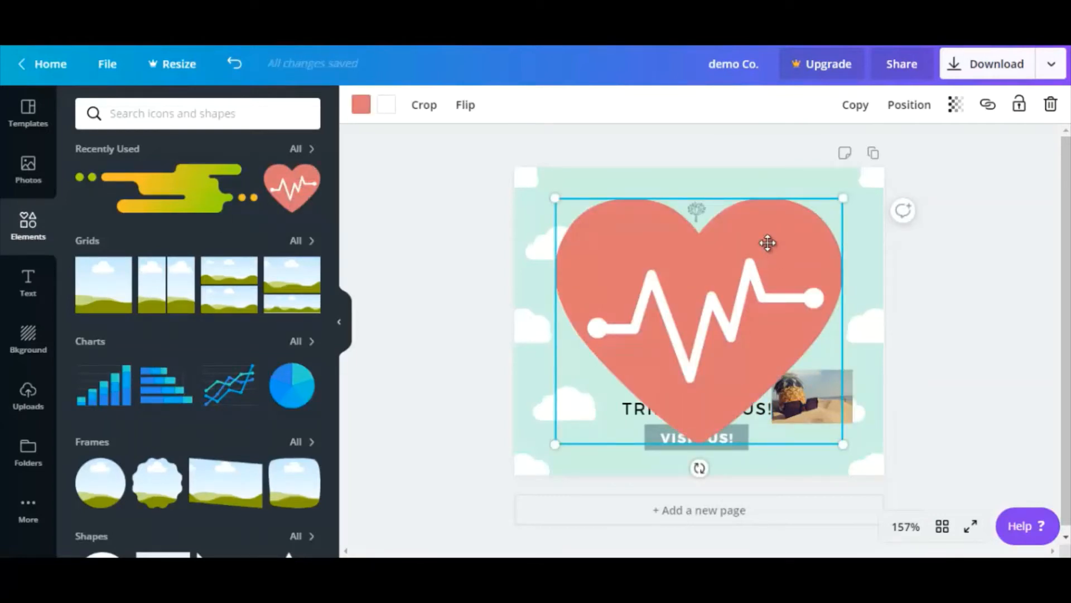
{"action": "left_click", "coordinate": [1052, 106]}
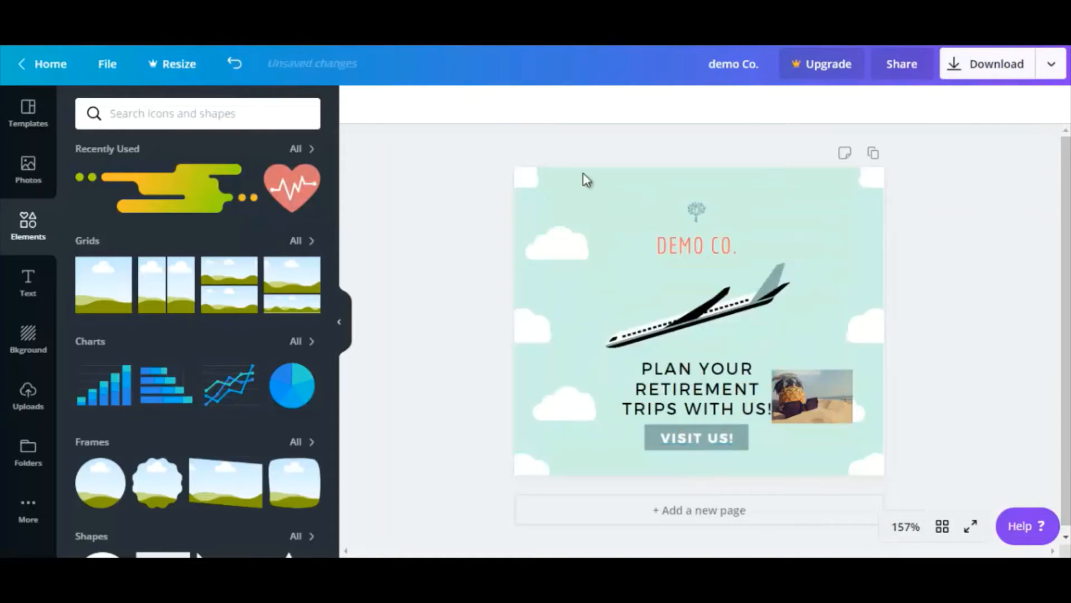
Add the solid line from the Lines elements to the ad
{"action": "left_click_drag", "start_coordinate": [331, 168], "coordinate": [329, 254]}
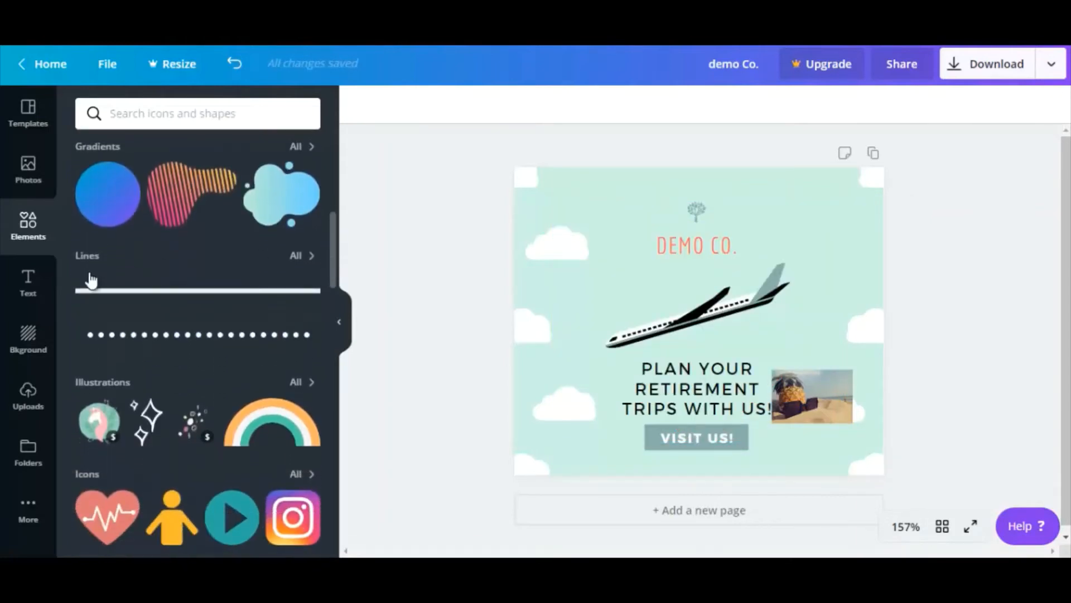
{"action": "left_click", "coordinate": [105, 299]}
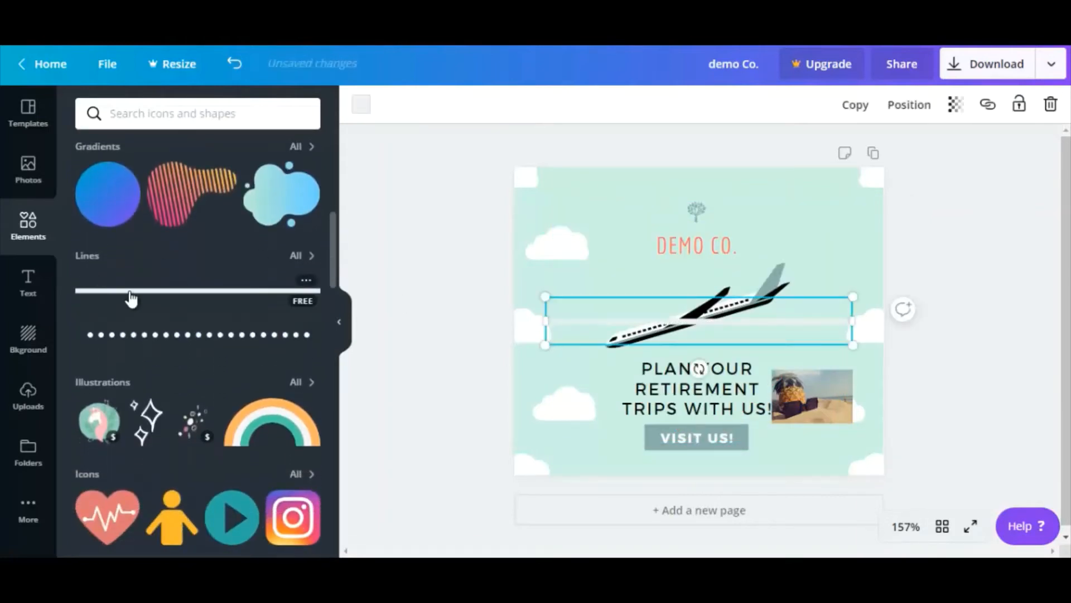
Move the solid line from the airplane down onto the retirement trips tagline
{"action": "left_click_drag", "start_coordinate": [675, 323], "coordinate": [667, 377]}
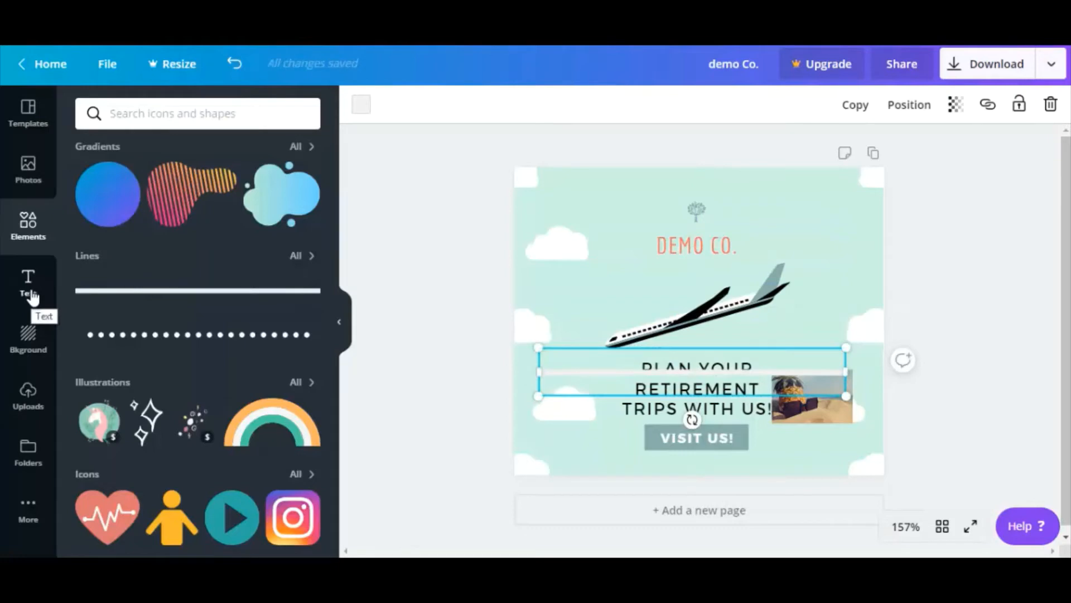
Add a heading to the ad and replace its placeholder text with "demo"
{"action": "left_click", "coordinate": [31, 295]}
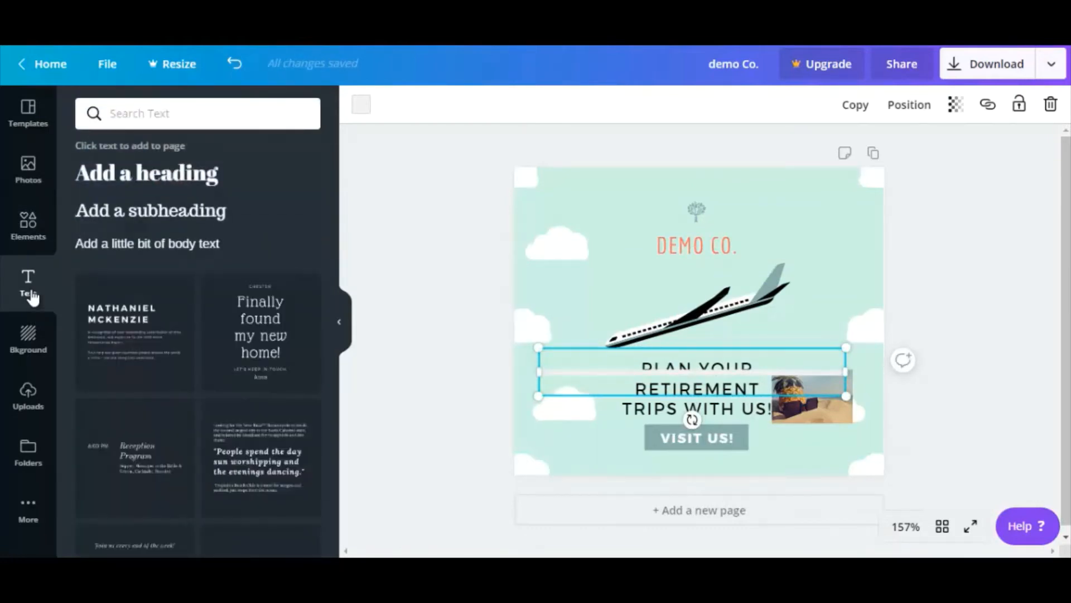
{"action": "left_click", "coordinate": [176, 179]}
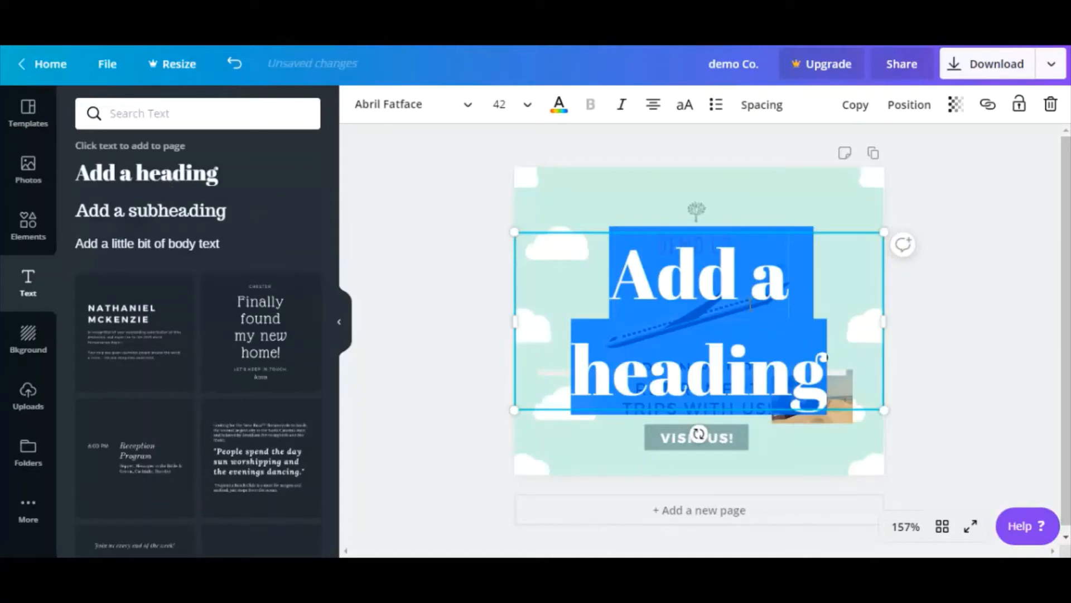
{"action": "left_click", "coordinate": [667, 313]}
{"action": "left_click_drag", "start_coordinate": [610, 274], "coordinate": [821, 362]}
{"action": "type", "text": "demo"}
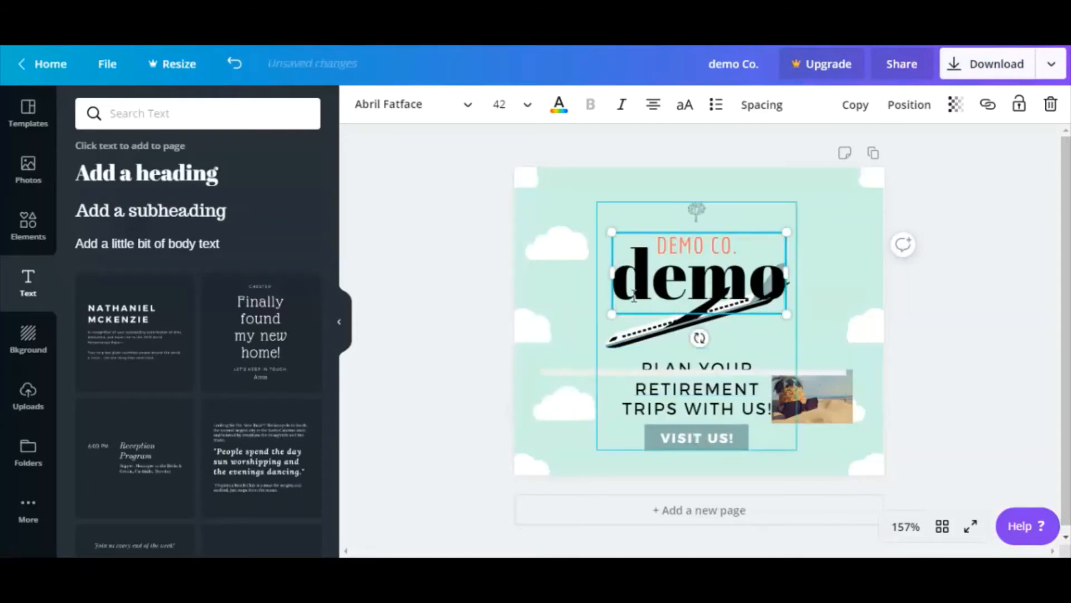
{"action": "left_click", "coordinate": [579, 298]}
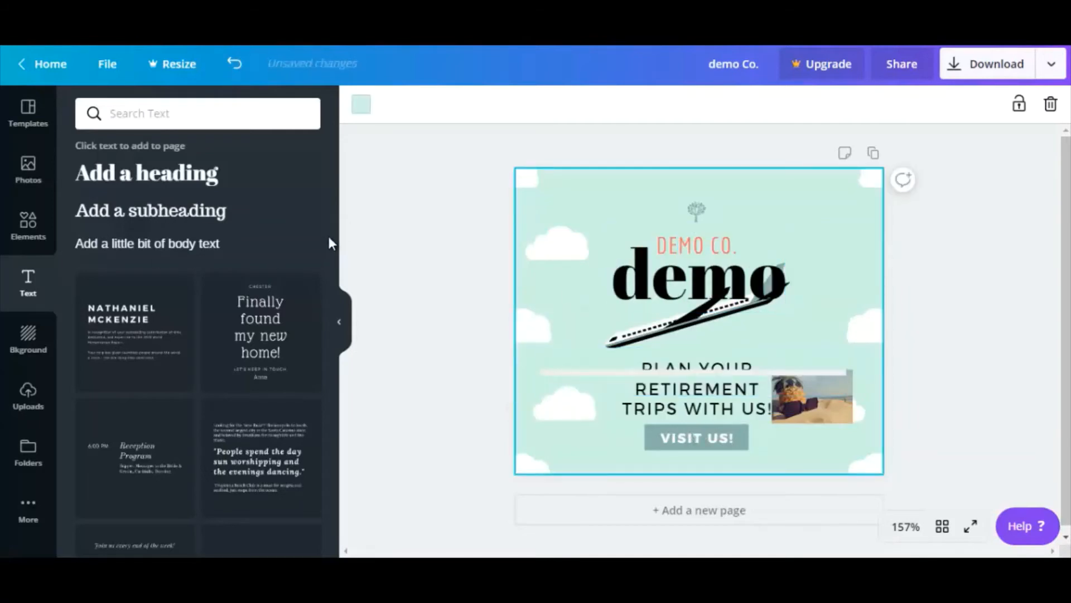
Add the "Finally found my new home!" text combination to the ad and delete its large main text element
{"action": "left_click", "coordinate": [268, 338]}
{"action": "scroll", "coordinate": [333, 279], "scroll_direction": "down", "scroll_amount": 2}
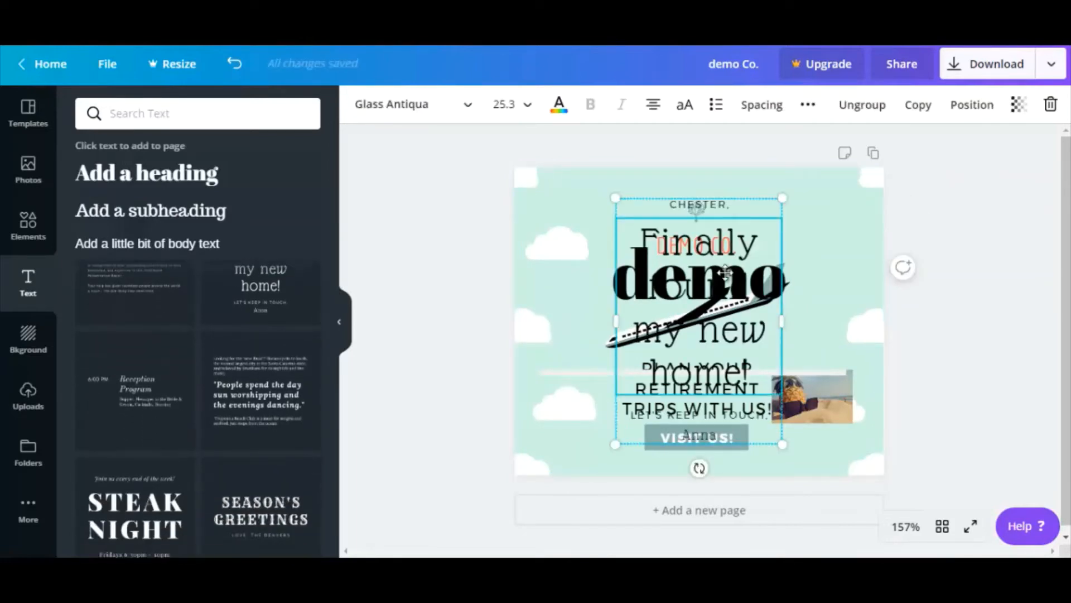
{"action": "left_click", "coordinate": [1052, 104]}
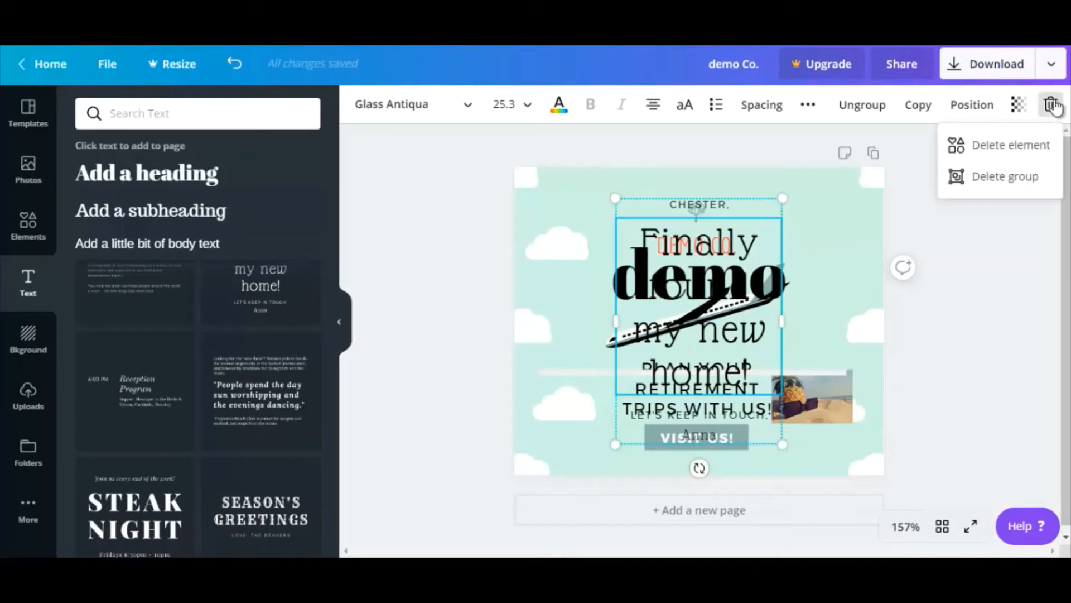
{"action": "left_click", "coordinate": [1010, 146]}
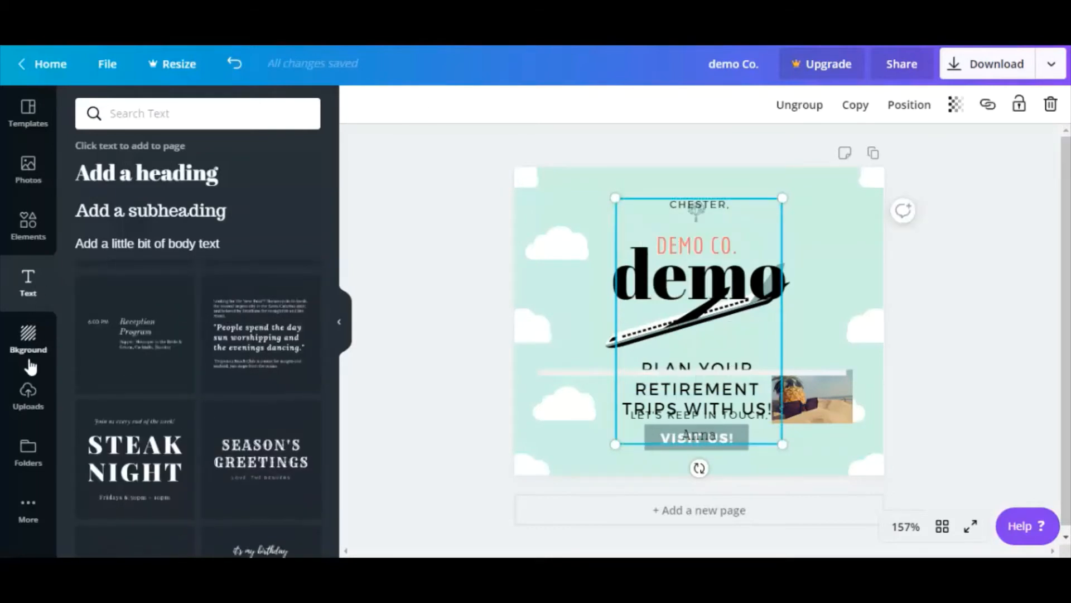
Replace the ad's background with the starry night sky photo above dark hills
{"action": "left_click", "coordinate": [28, 340]}
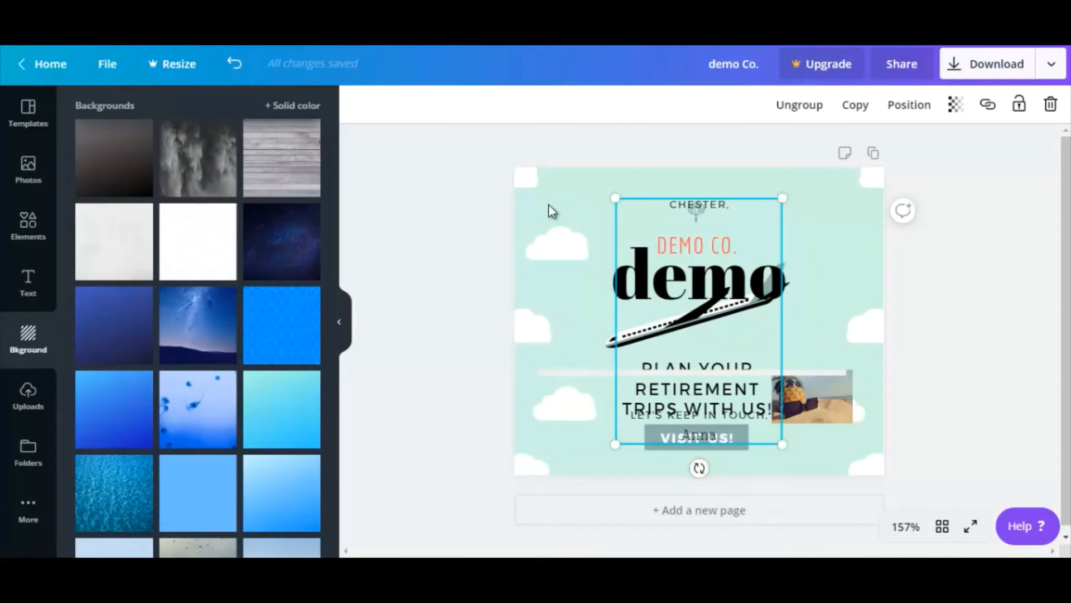
{"action": "left_click", "coordinate": [213, 319]}
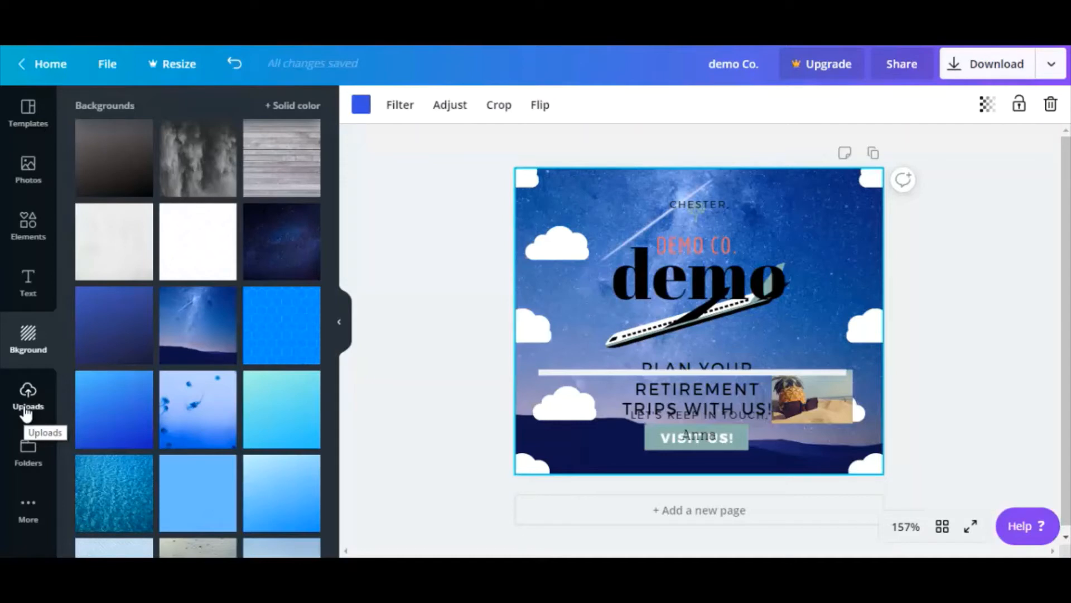
Add the penguin GIF from the GIPHY app to the ad and shrink it to a small image
{"action": "left_click", "coordinate": [28, 453]}
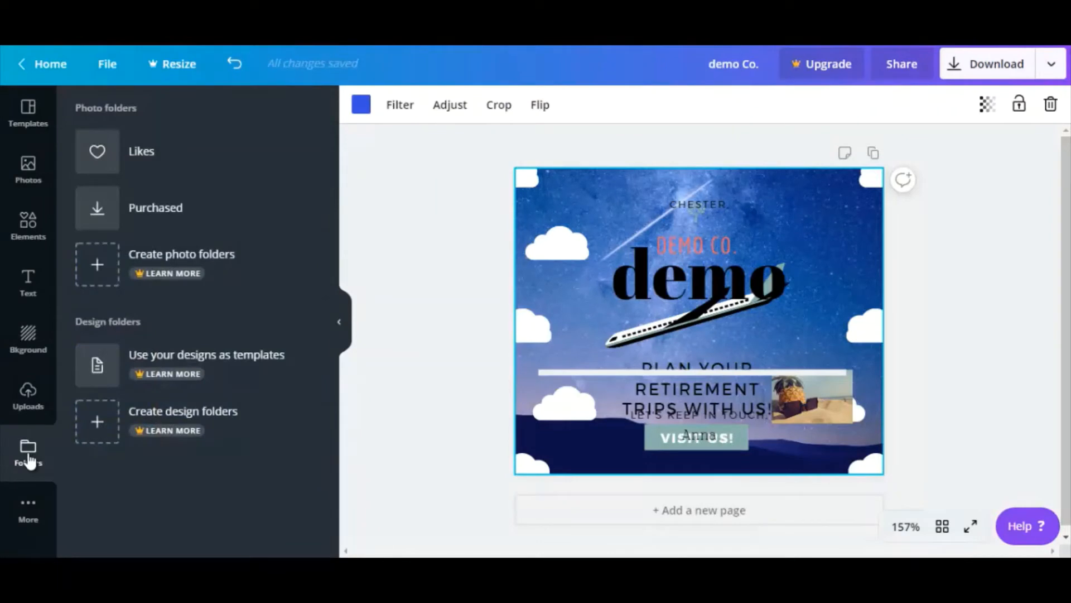
{"action": "left_click", "coordinate": [32, 526]}
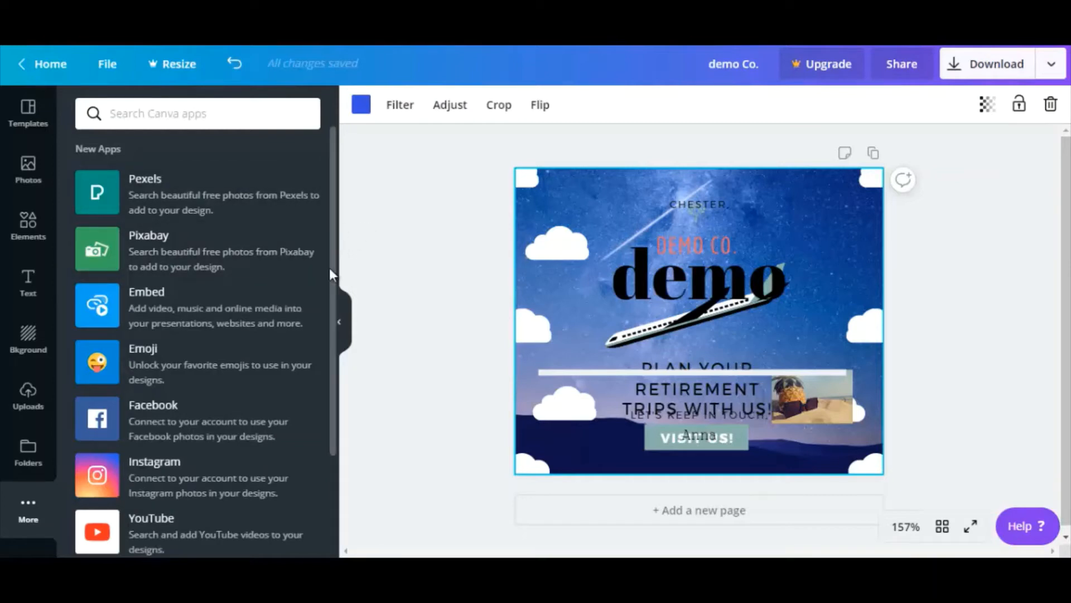
{"action": "scroll", "coordinate": [330, 276], "scroll_direction": "down", "scroll_amount": 1}
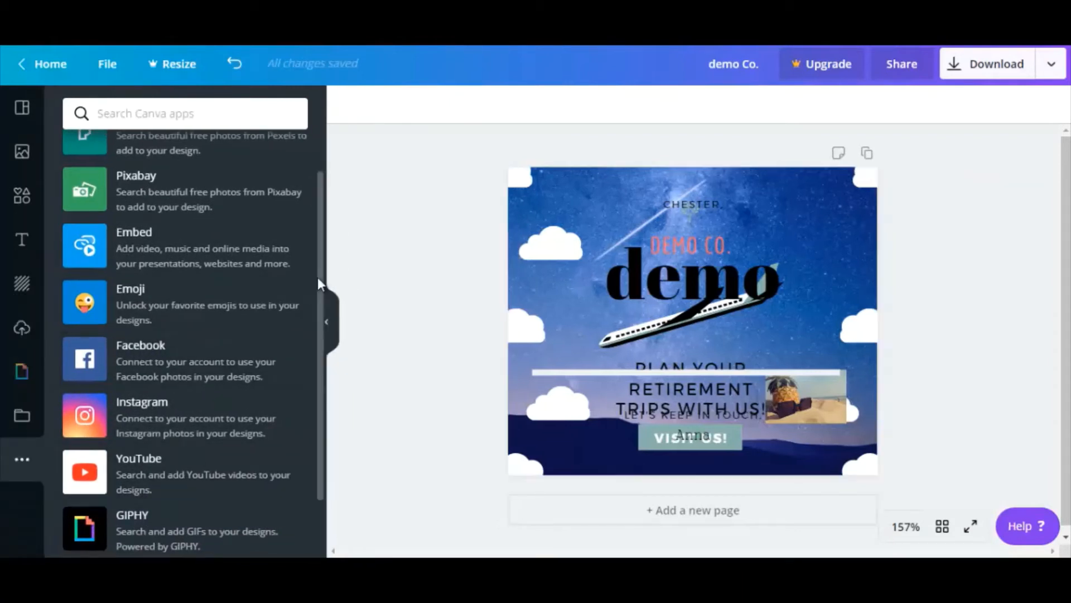
{"action": "left_click_drag", "start_coordinate": [317, 277], "coordinate": [313, 338]}
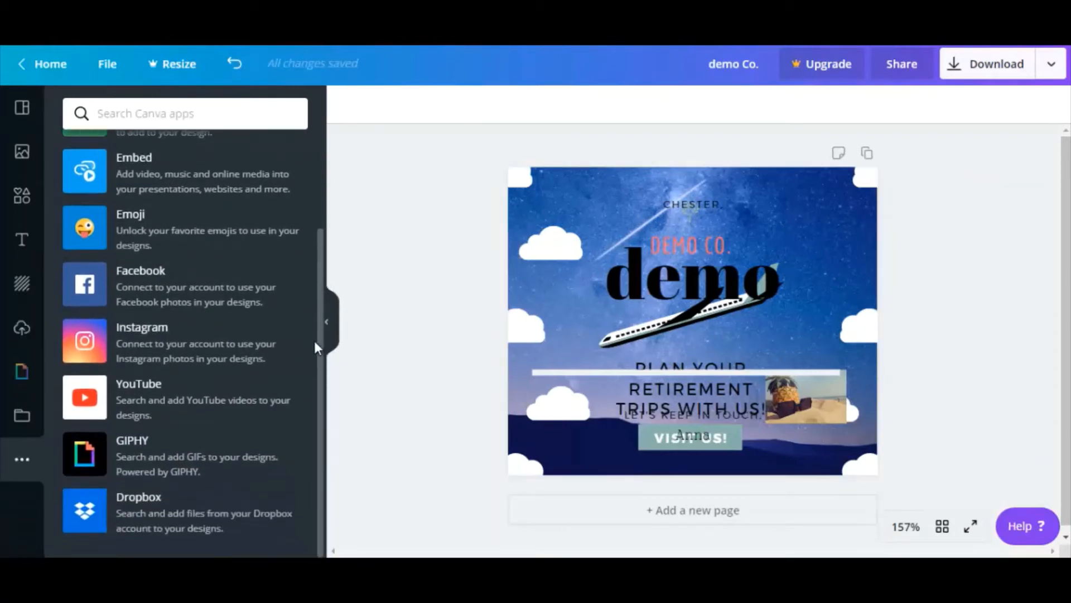
{"action": "left_click", "coordinate": [139, 461]}
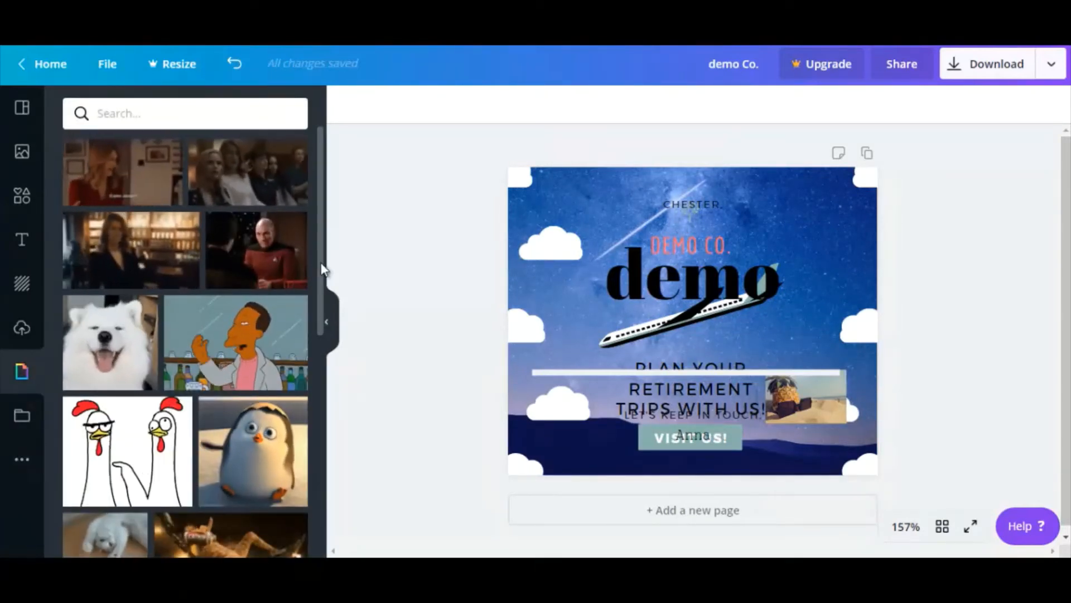
{"action": "left_click_drag", "start_coordinate": [322, 269], "coordinate": [318, 326]}
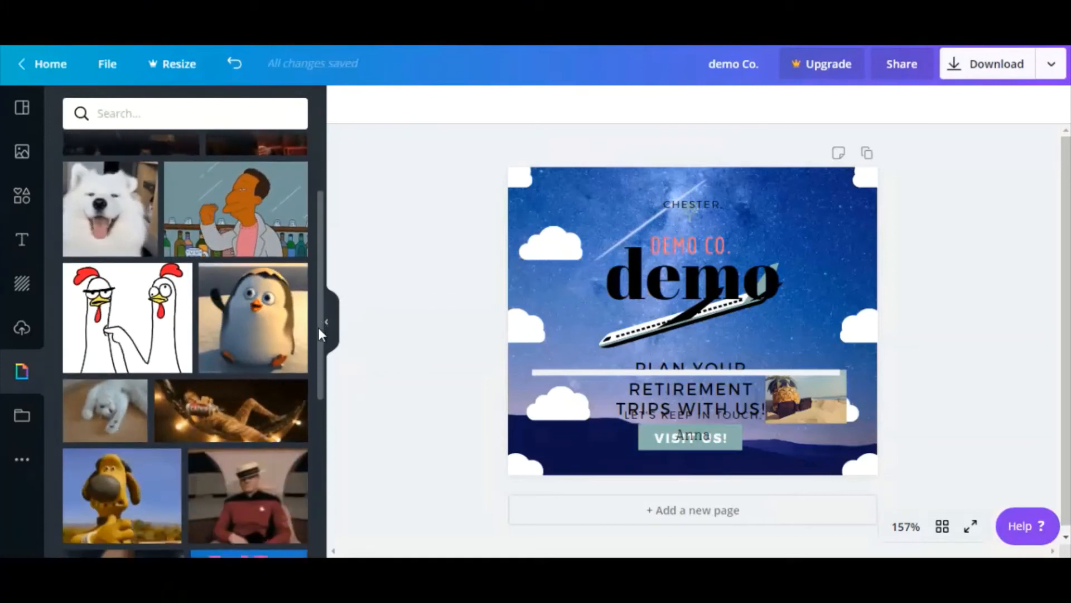
{"action": "left_click", "coordinate": [268, 324]}
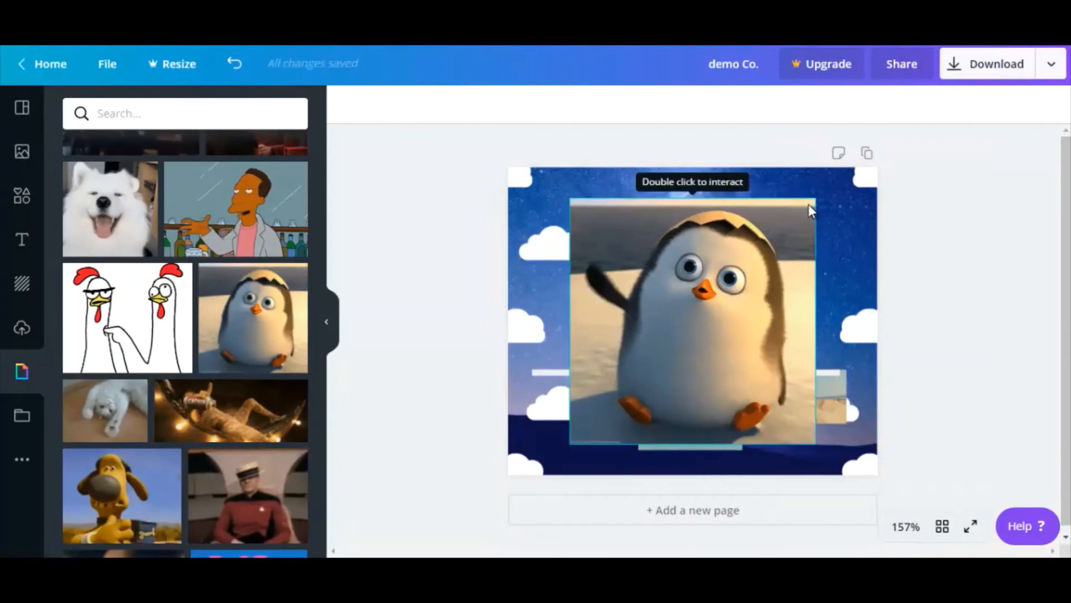
{"action": "left_click", "coordinate": [808, 205]}
{"action": "left_click_drag", "start_coordinate": [815, 199], "coordinate": [587, 371]}
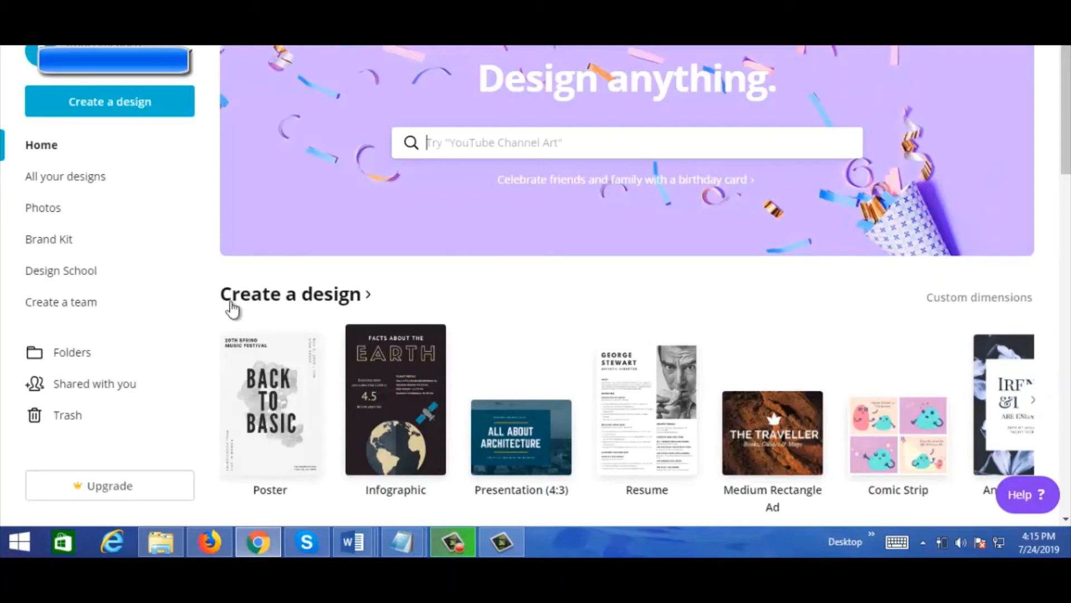
Browse the full list of design types and create a new Infographic from the Marketing category
{"action": "left_click", "coordinate": [260, 304]}
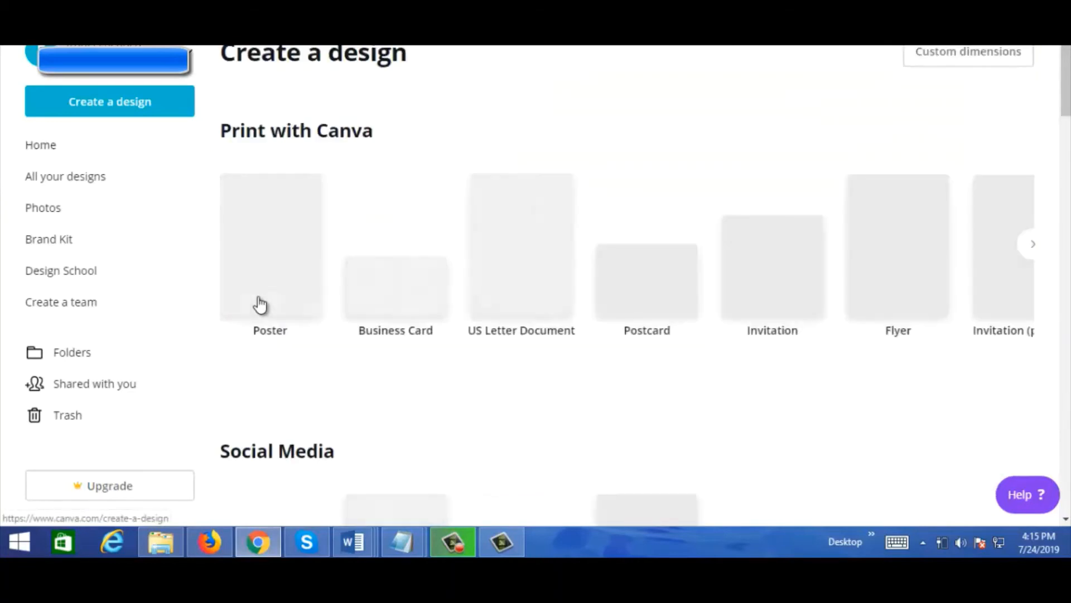
{"action": "scroll", "coordinate": [1065, 129], "scroll_direction": "down", "scroll_amount": 3}
{"action": "scroll", "coordinate": [1064, 130], "scroll_direction": "down", "scroll_amount": 2}
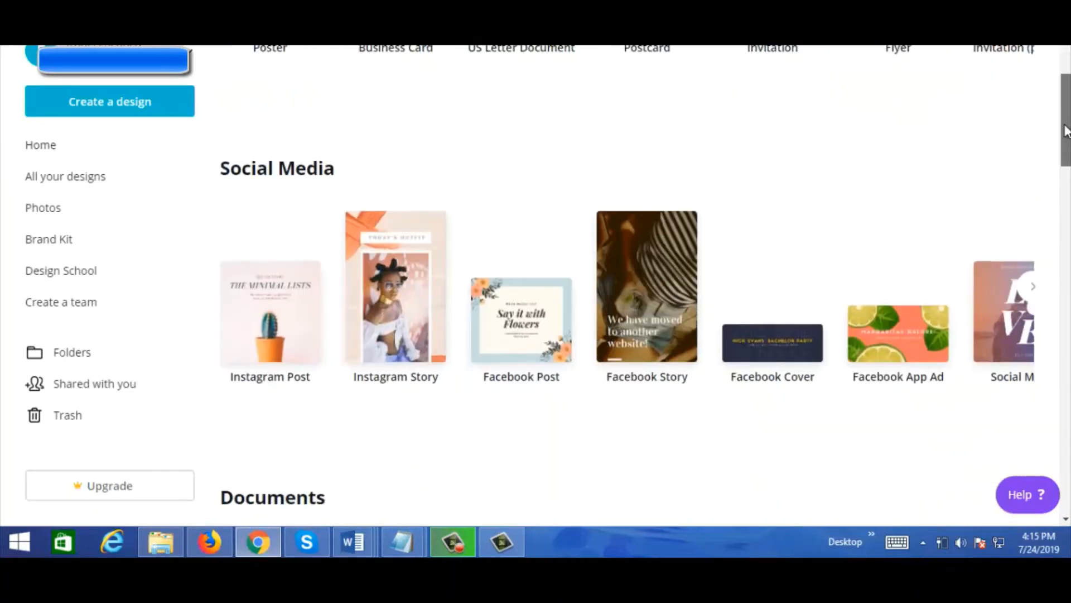
{"action": "left_click_drag", "start_coordinate": [1064, 130], "coordinate": [1067, 350]}
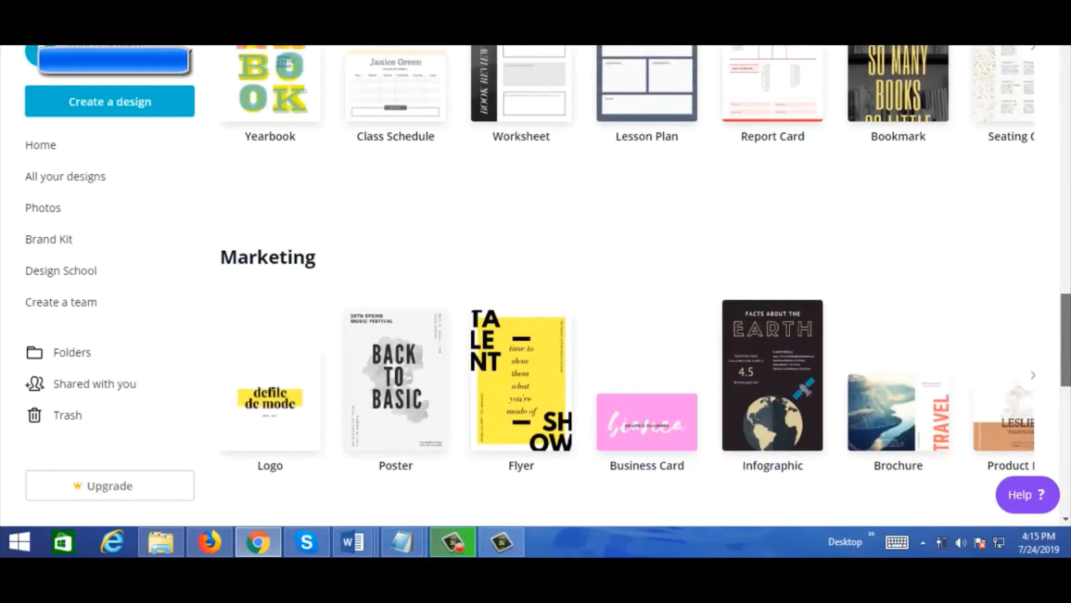
{"action": "scroll", "coordinate": [276, 276], "scroll_direction": "down", "scroll_amount": 1}
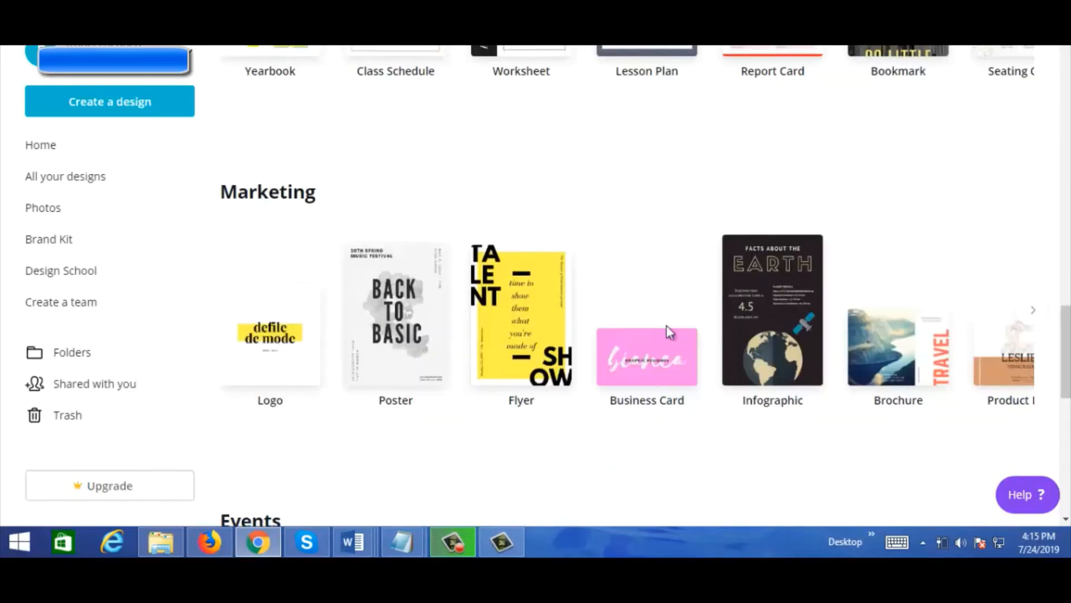
{"action": "left_click", "coordinate": [773, 376]}
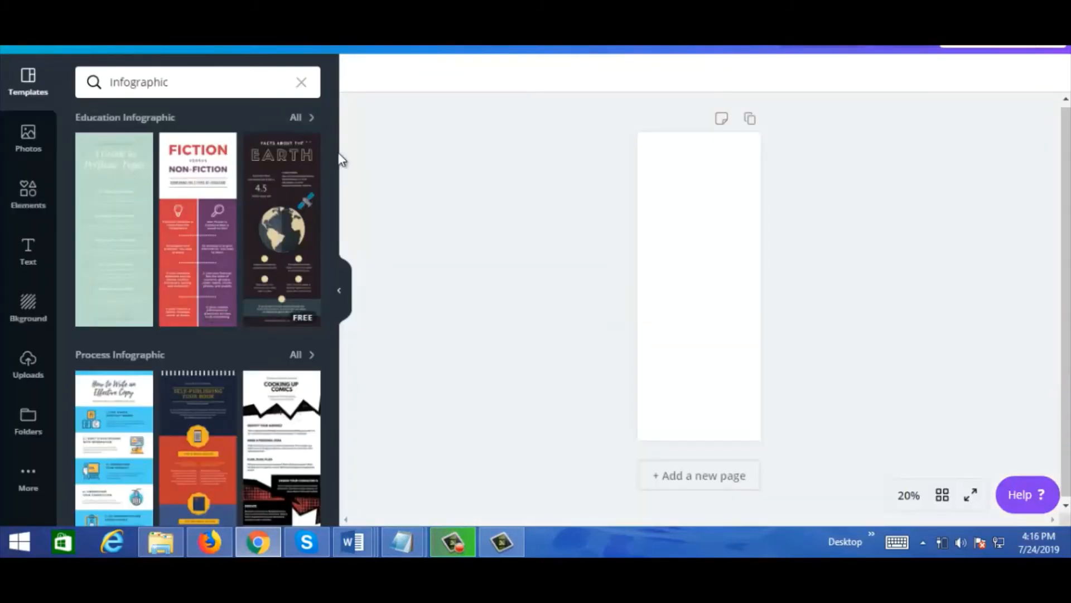
Apply the "How to Write an Effective Copy" template from the Process Infographic group to the blank page
{"action": "left_click_drag", "start_coordinate": [333, 149], "coordinate": [333, 352]}
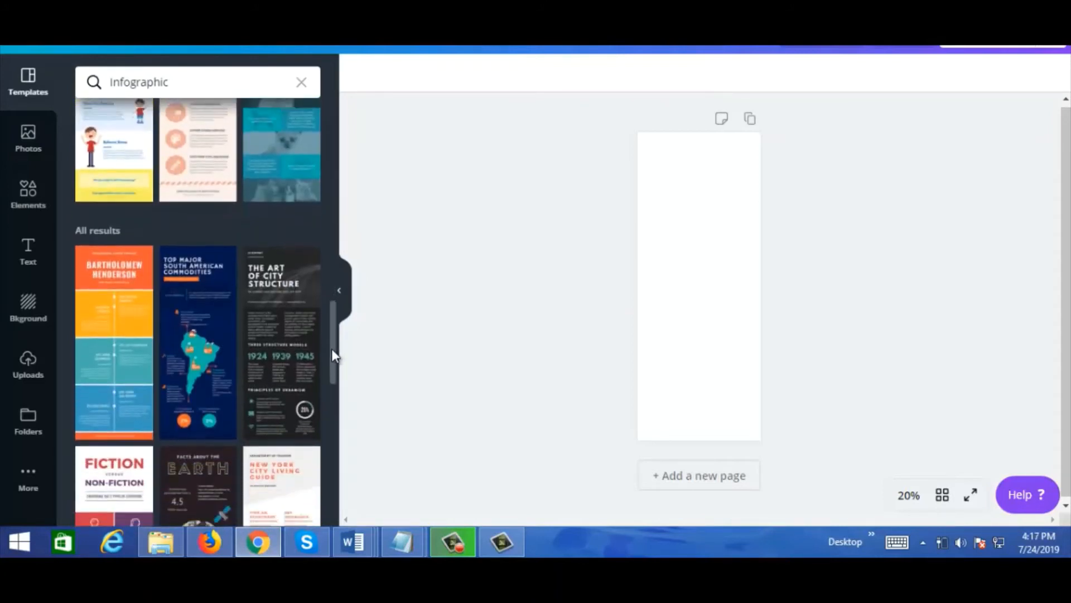
{"action": "left_click_drag", "start_coordinate": [332, 349], "coordinate": [337, 188]}
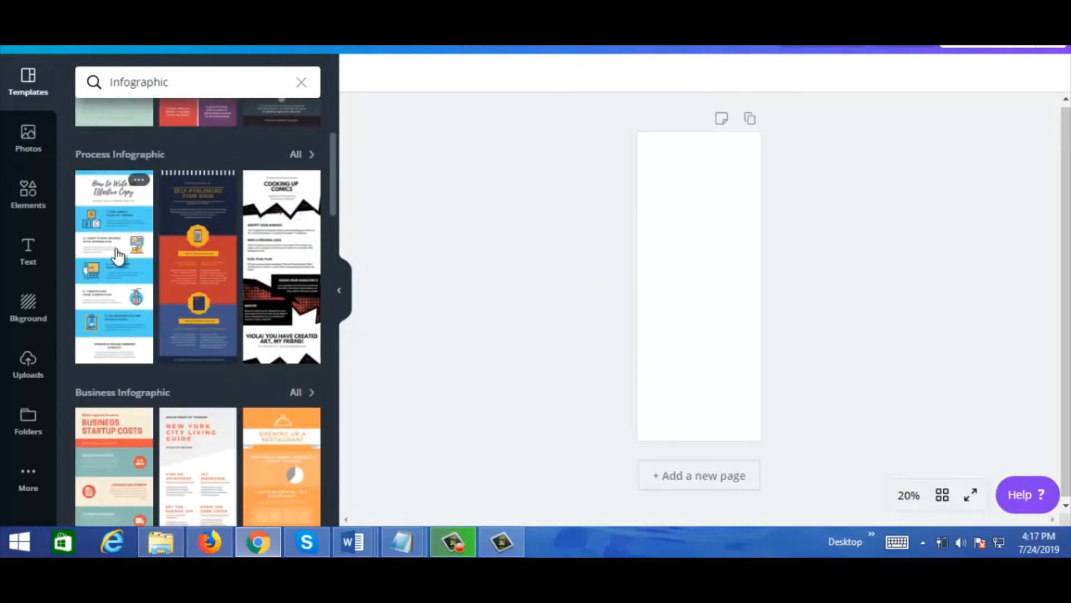
{"action": "left_click_drag", "start_coordinate": [117, 256], "coordinate": [740, 260]}
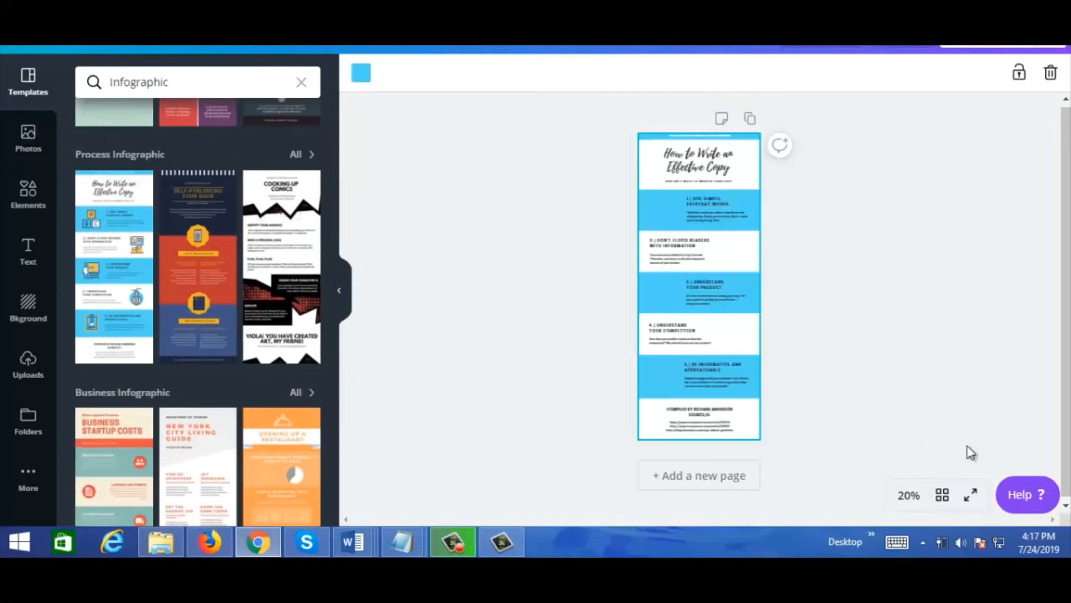
Enlarge the page view to 75% and replace "THE ANY CITY WRITER'S CLUB" in the infographic's header line with "WEIGHT LOSS"
{"action": "left_click", "coordinate": [909, 496]}
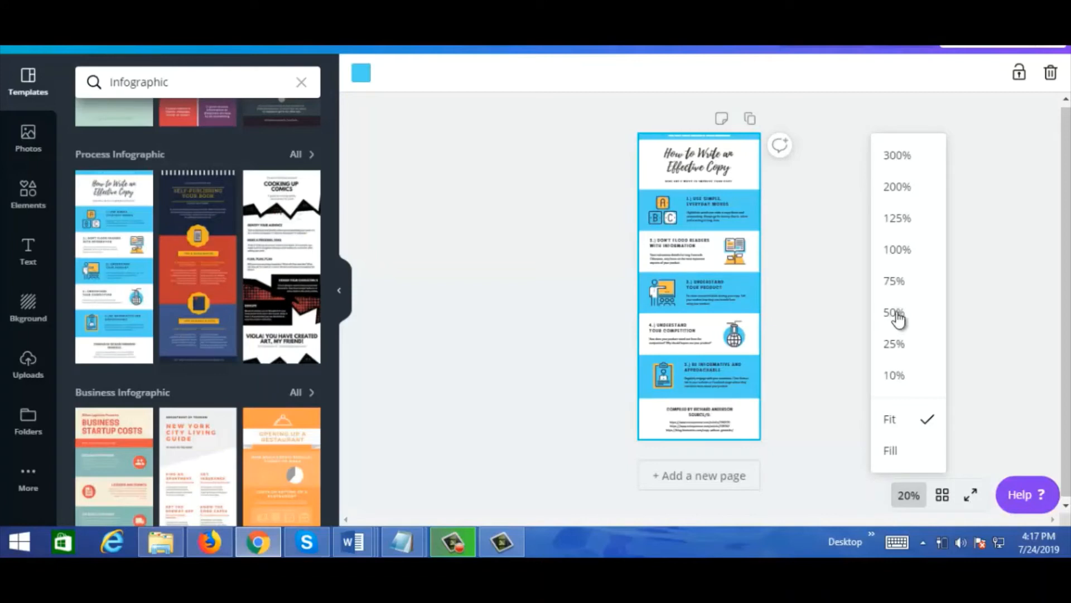
{"action": "left_click", "coordinate": [894, 313]}
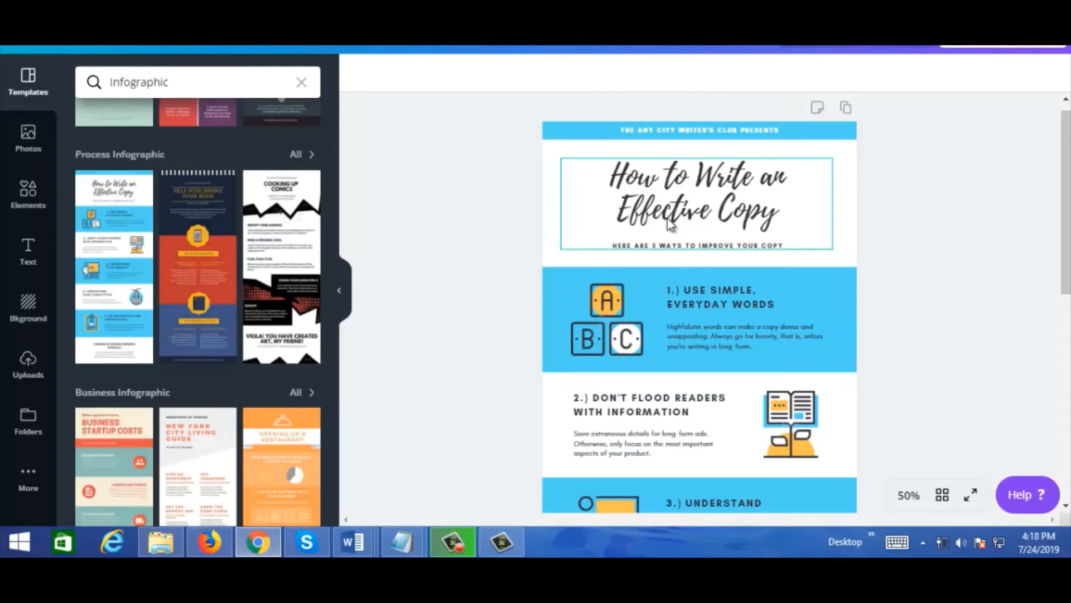
{"action": "left_click", "coordinate": [718, 134]}
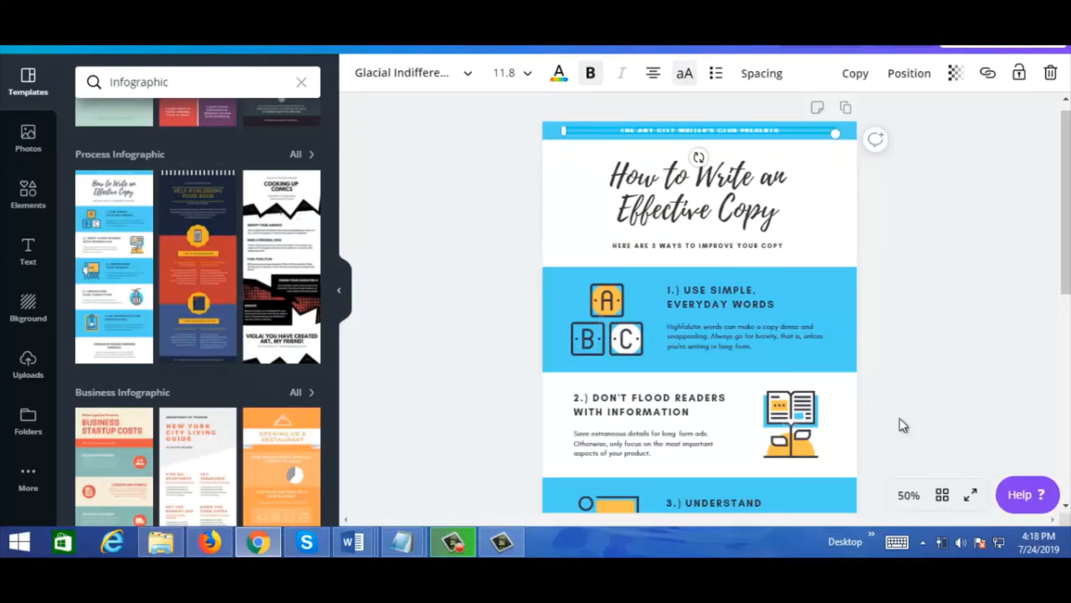
{"action": "left_click", "coordinate": [908, 495]}
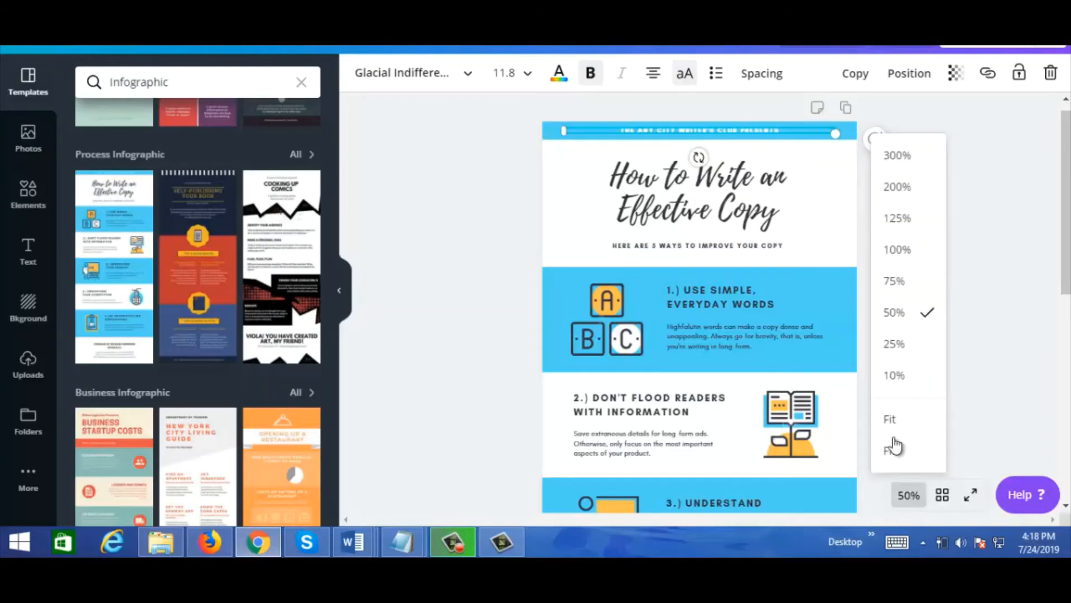
{"action": "left_click", "coordinate": [900, 284]}
{"action": "scroll", "coordinate": [696, 175], "scroll_direction": "up", "scroll_amount": 2}
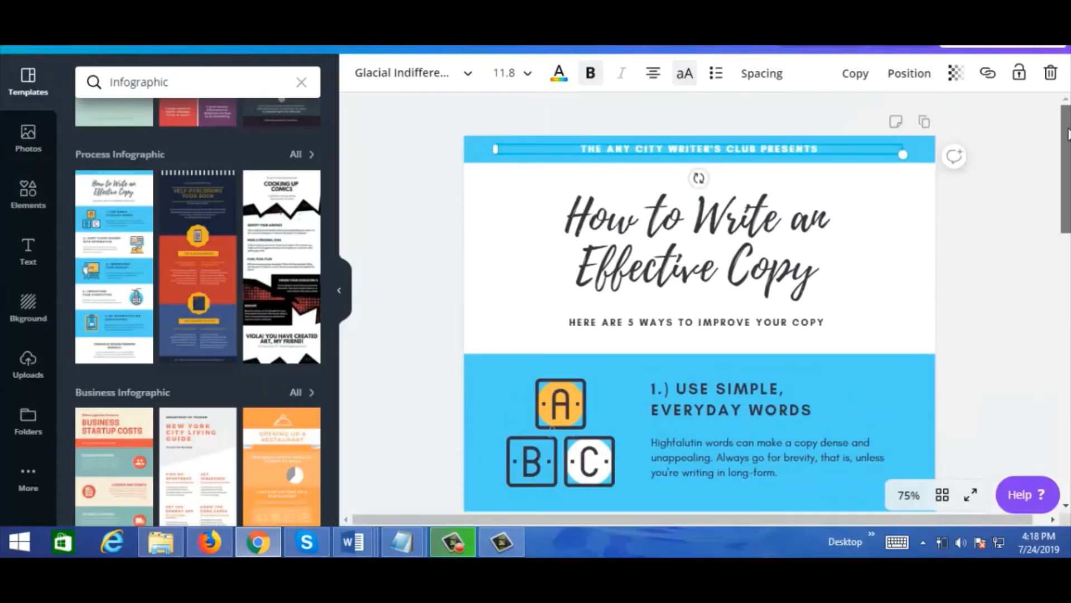
{"action": "left_click", "coordinate": [721, 180]}
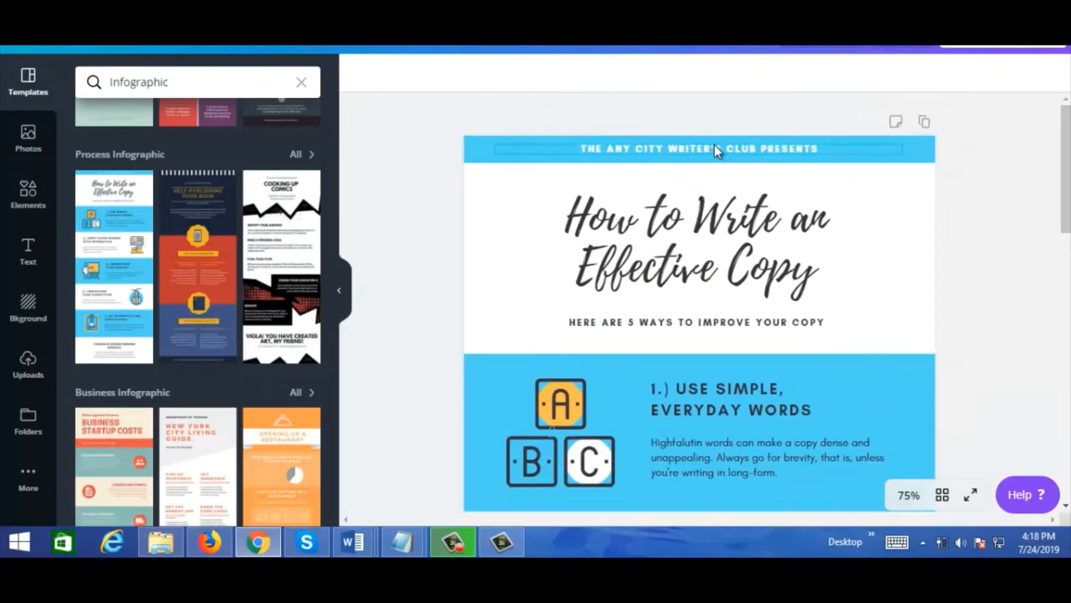
{"action": "left_click", "coordinate": [669, 150]}
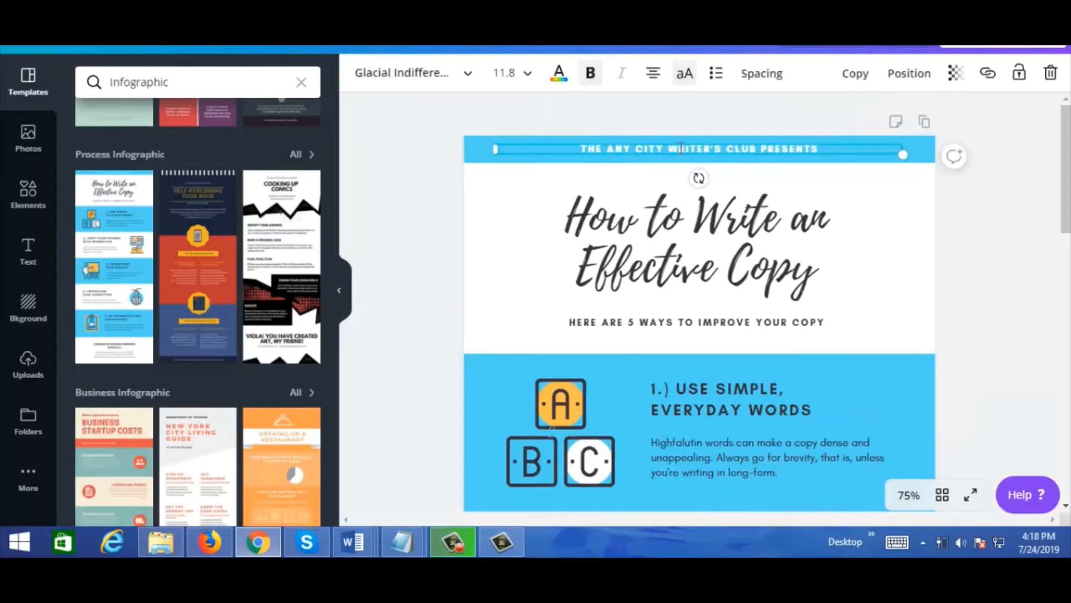
{"action": "left_click_drag", "start_coordinate": [581, 148], "coordinate": [758, 149]}
{"action": "type", "text": "WEIGH"}
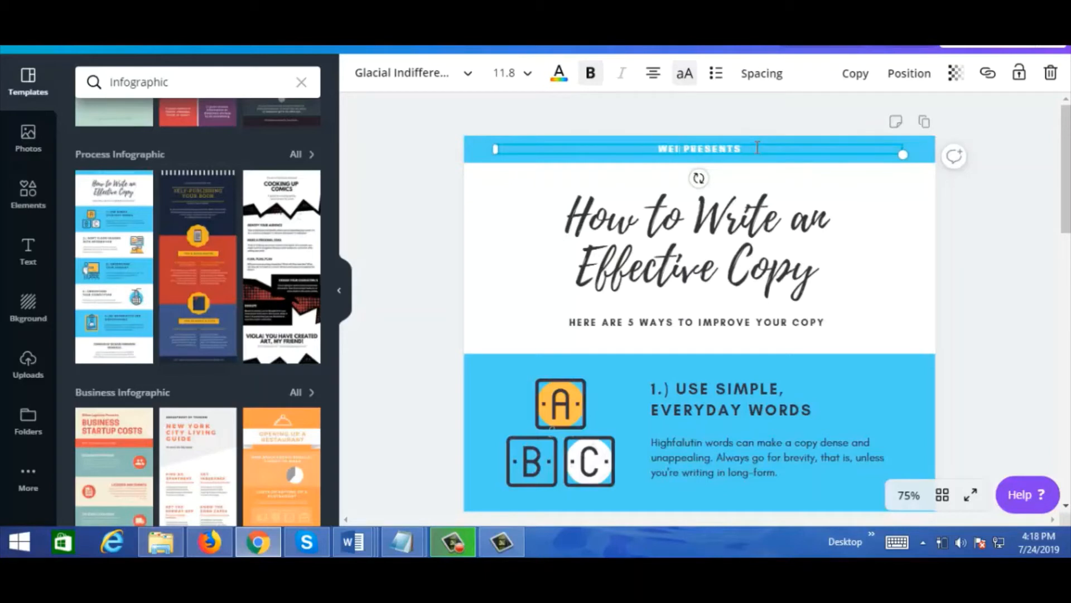
{"action": "type", "text": "T LOSS"}
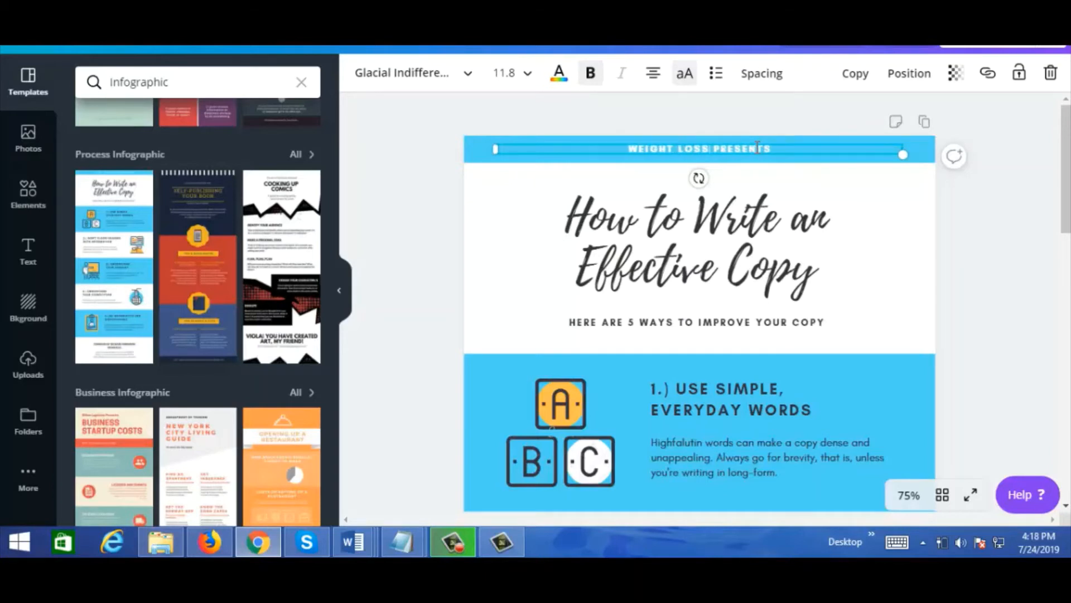
Make the infographic's header line read "WEIGHT LOSS TIPS" by adding "TIPS" and deleting "PRESENTS"
{"action": "type", "text": " TIPS"}
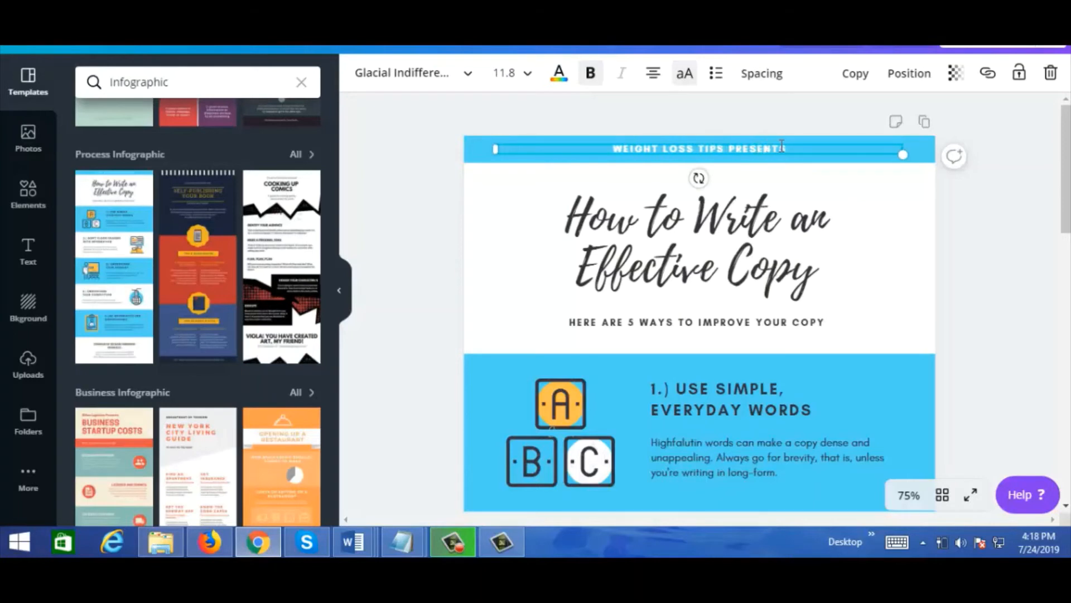
{"action": "left_click", "coordinate": [795, 147]}
{"action": "key", "text": "BackSpace"}
{"action": "key", "text": "BackSpace"}
{"action": "key", "text": "BackSpace"}
{"action": "key", "text": "BackSpace"}
{"action": "key", "text": "BackSpace"}
{"action": "key", "text": "BackSpace"}
{"action": "key", "text": "BackSpace"}
{"action": "key", "text": "BackSpace"}
{"action": "key", "text": "BackSpace"}
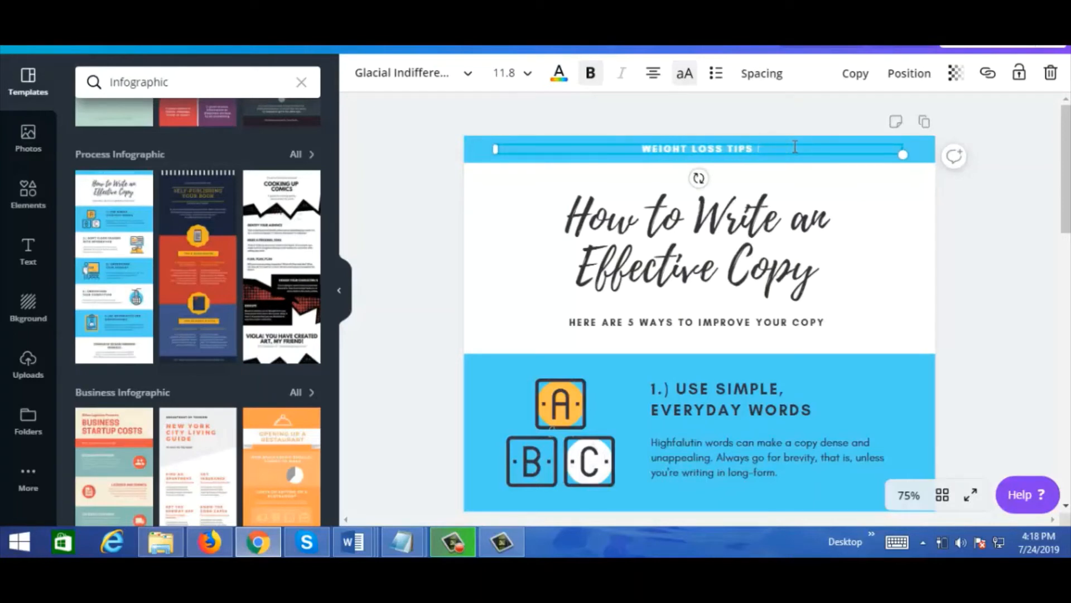
Replace the infographic's main title "How to Write an Effective Copy" with "Top 5 Weight Loss Methods"
{"action": "left_click", "coordinate": [624, 229]}
{"action": "scroll", "coordinate": [1064, 224], "scroll_direction": "down", "scroll_amount": 1}
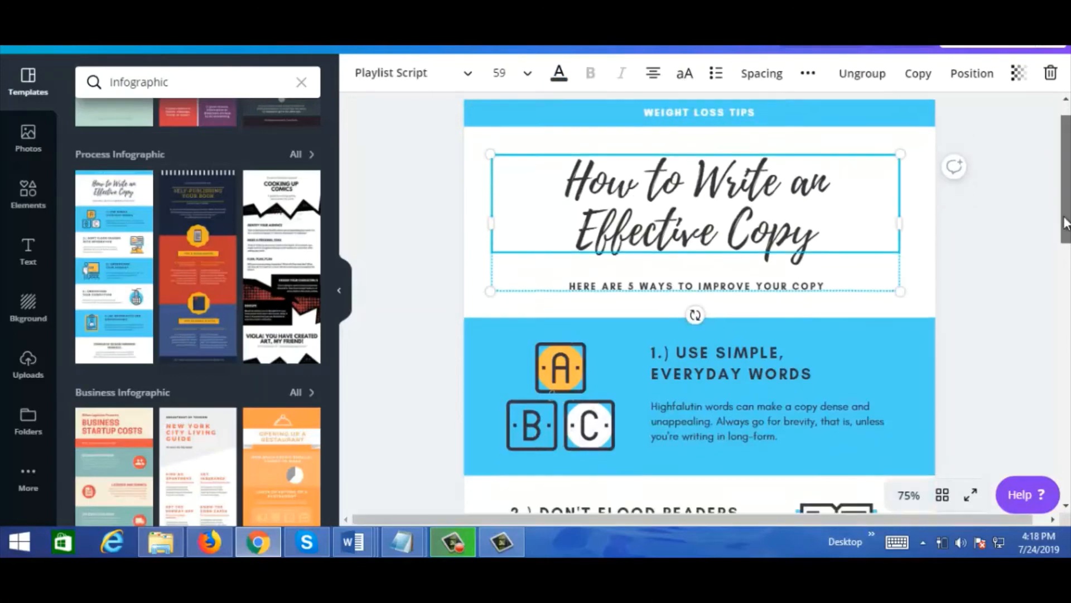
{"action": "left_click_drag", "start_coordinate": [1064, 223], "coordinate": [1066, 193]}
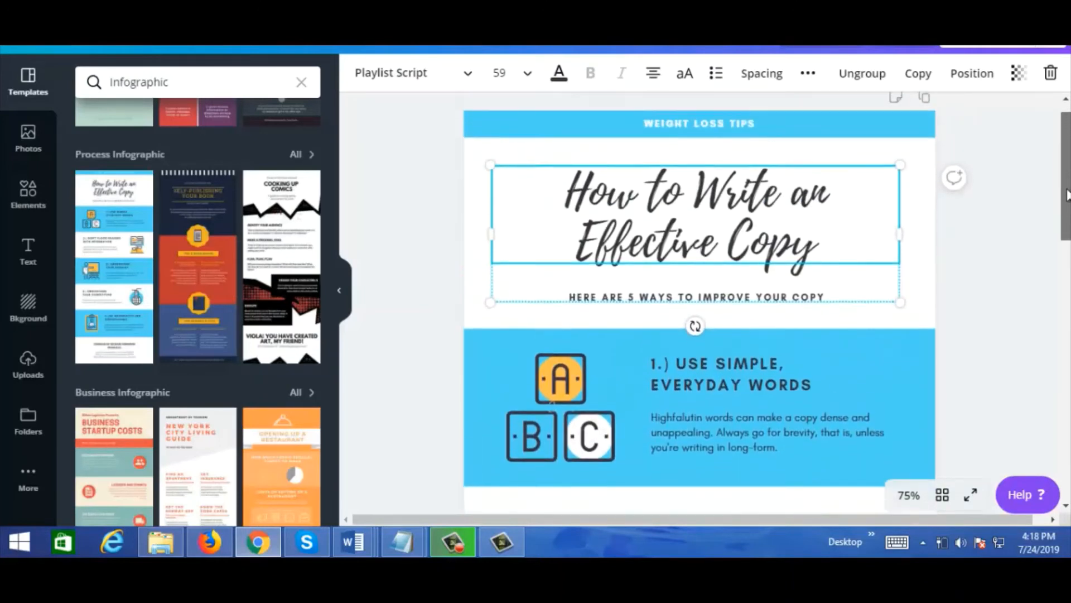
{"action": "left_click", "coordinate": [1067, 194]}
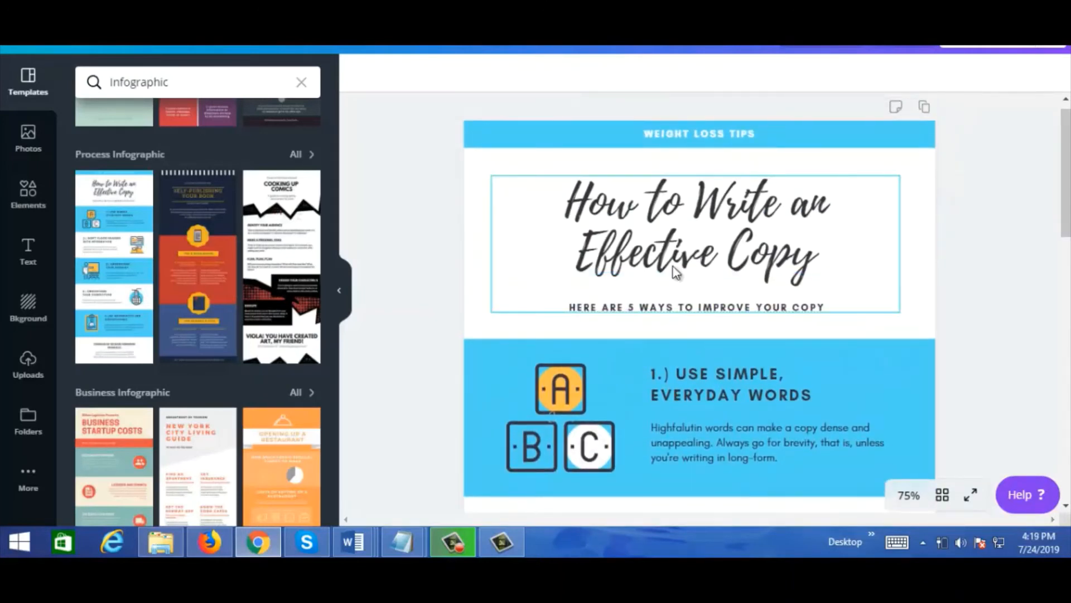
{"action": "left_click", "coordinate": [607, 207]}
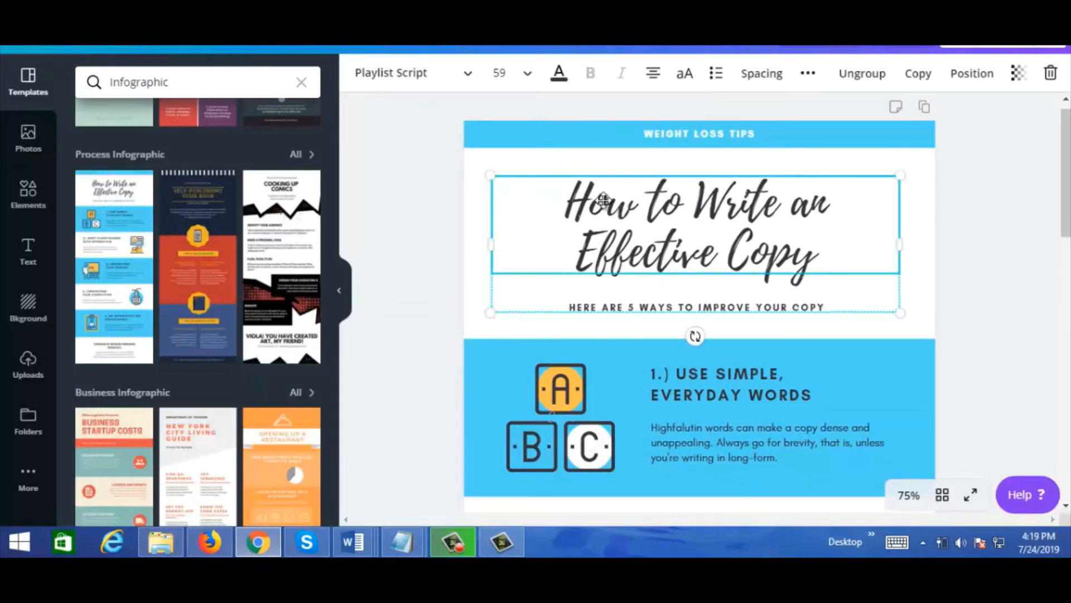
{"action": "left_click", "coordinate": [589, 199]}
{"action": "left_click_drag", "start_coordinate": [574, 199], "coordinate": [815, 223]}
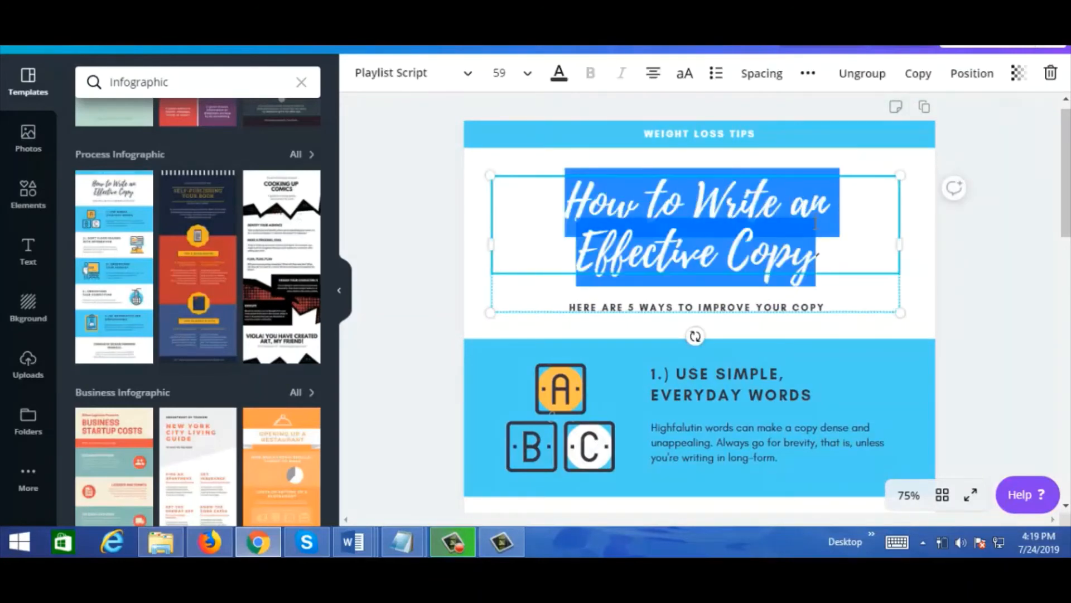
{"action": "type", "text": "Top"}
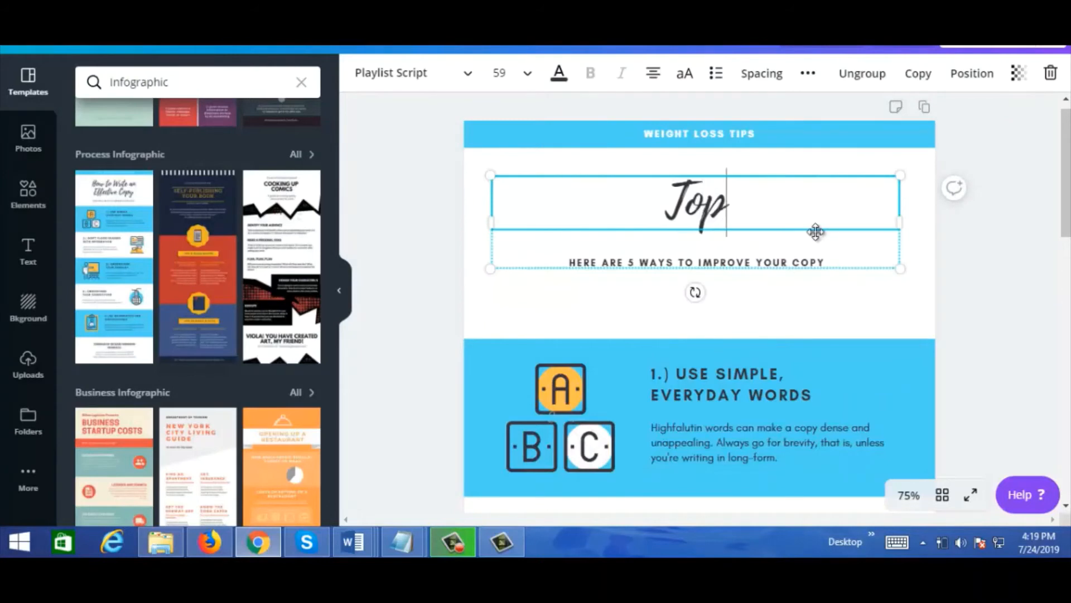
{"action": "type", "text": " 5 Weigh"}
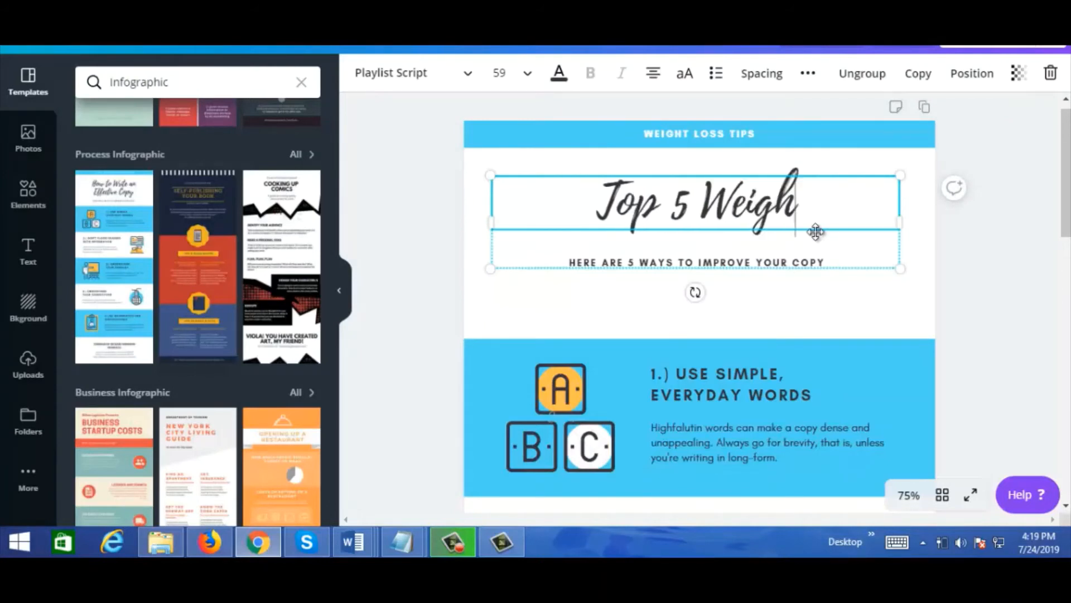
{"action": "type", "text": "t Loss"}
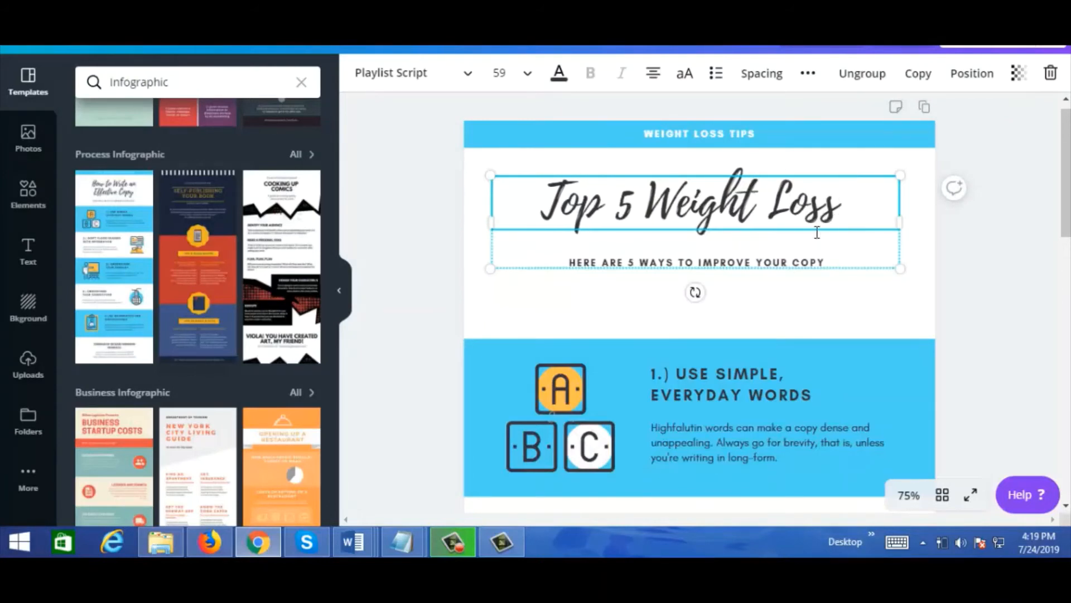
{"action": "type", "text": " Methods"}
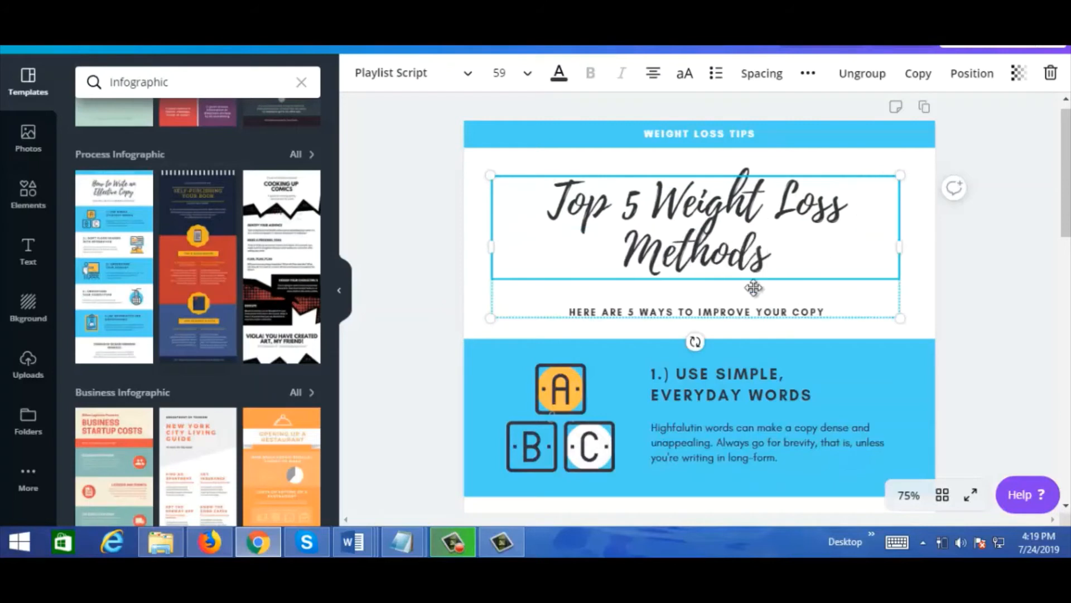
Replace "IMPROVE YOUR COPY" in the subtitle below the main title with "LOVE WEIGHT"
{"action": "left_click", "coordinate": [716, 314]}
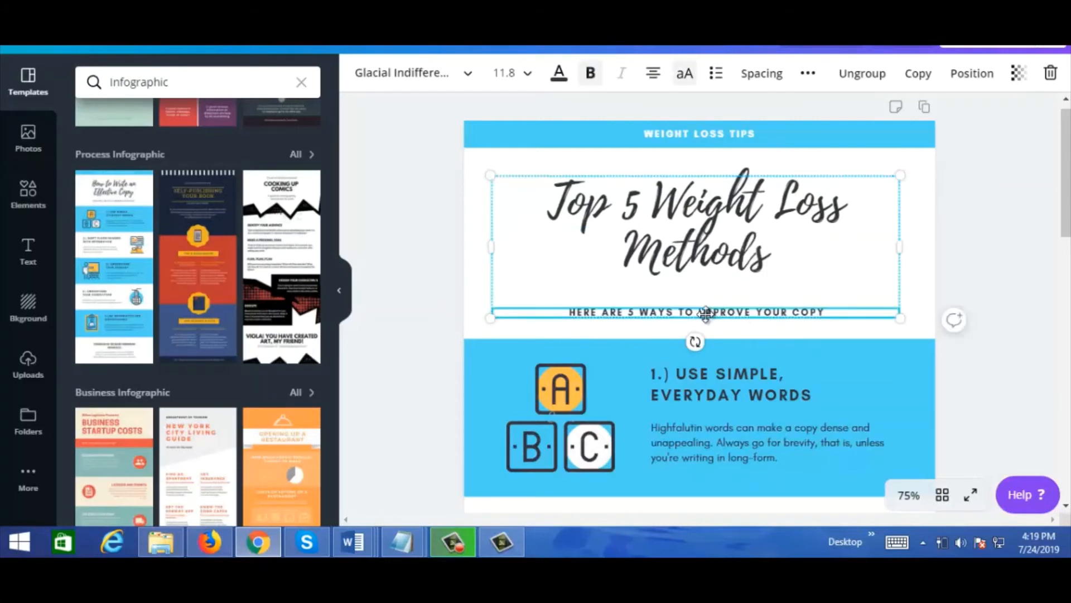
{"action": "left_click_drag", "start_coordinate": [701, 316], "coordinate": [847, 318]}
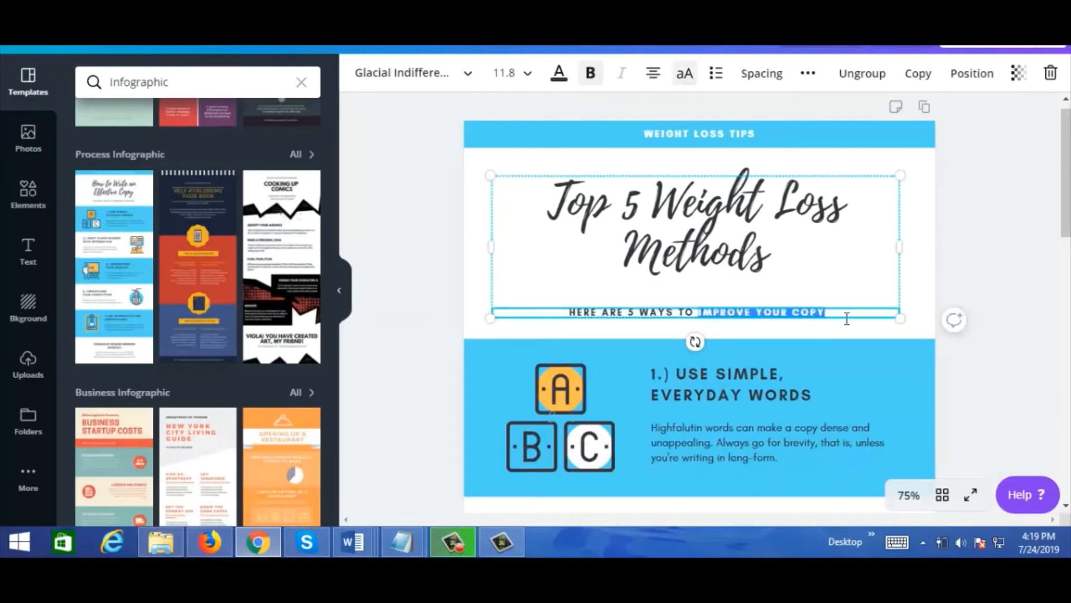
{"action": "type", "text": "LOVE WEIGHT"}
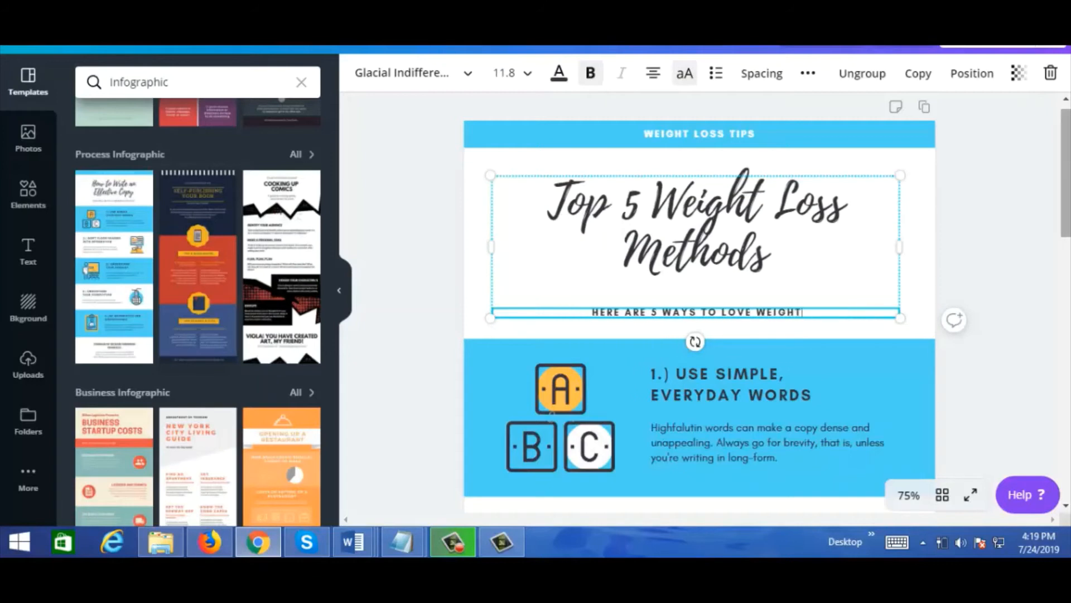
Change the heading of section 1 to "EXERCISE", keeping its number
{"action": "left_click_drag", "start_coordinate": [1066, 223], "coordinate": [1066, 270]}
{"action": "left_click", "coordinate": [724, 219]}
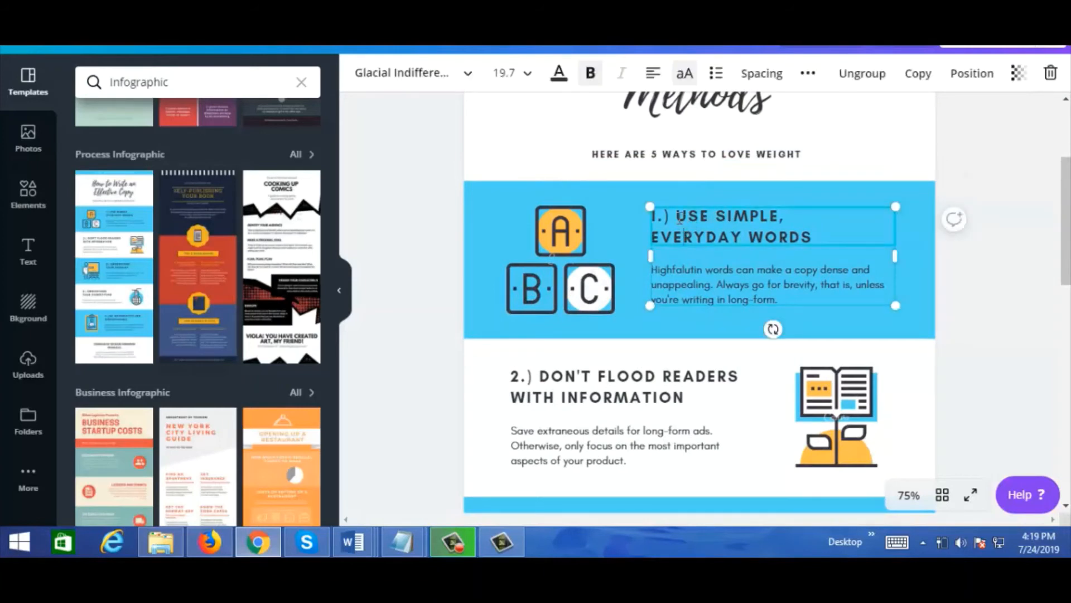
{"action": "left_click_drag", "start_coordinate": [678, 217], "coordinate": [819, 230]}
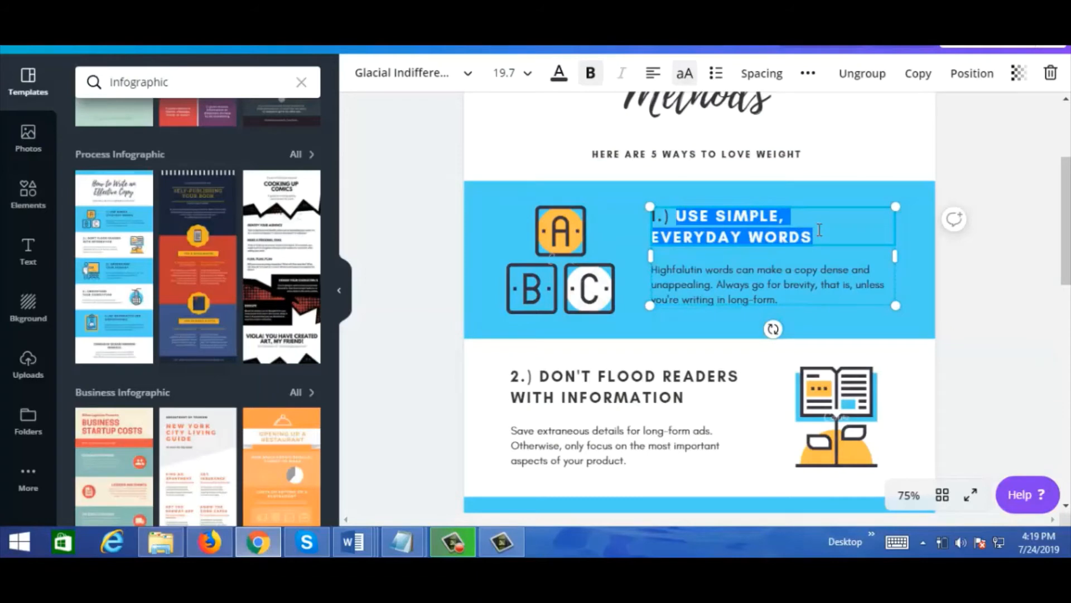
{"action": "type", "text": "EXERCISE"}
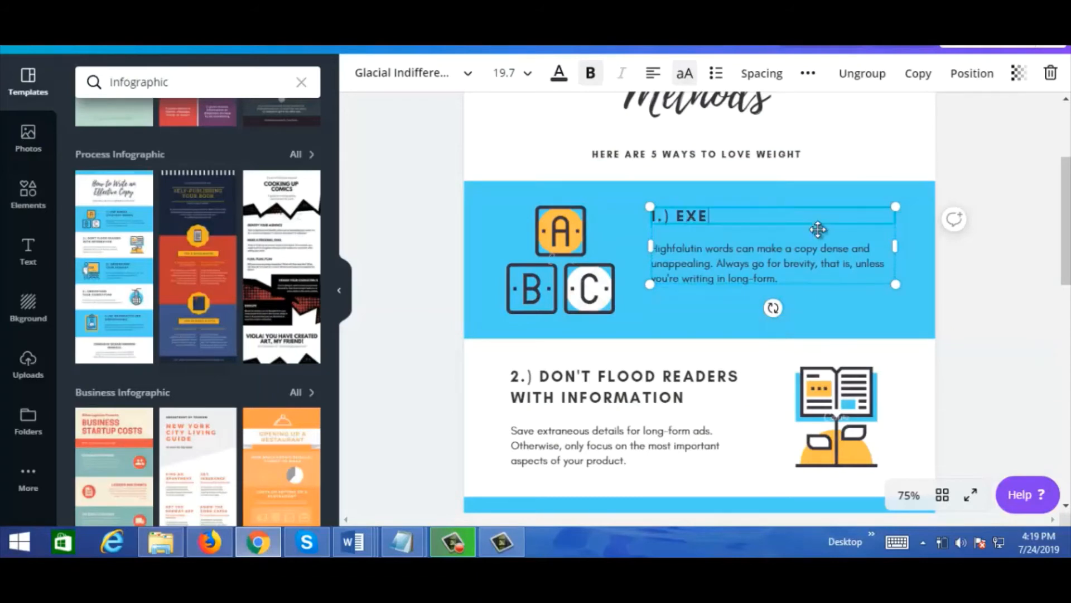
Replace the body text of section 1 with "Exercise by walking for 15 minutes a day."
{"action": "left_click", "coordinate": [718, 248]}
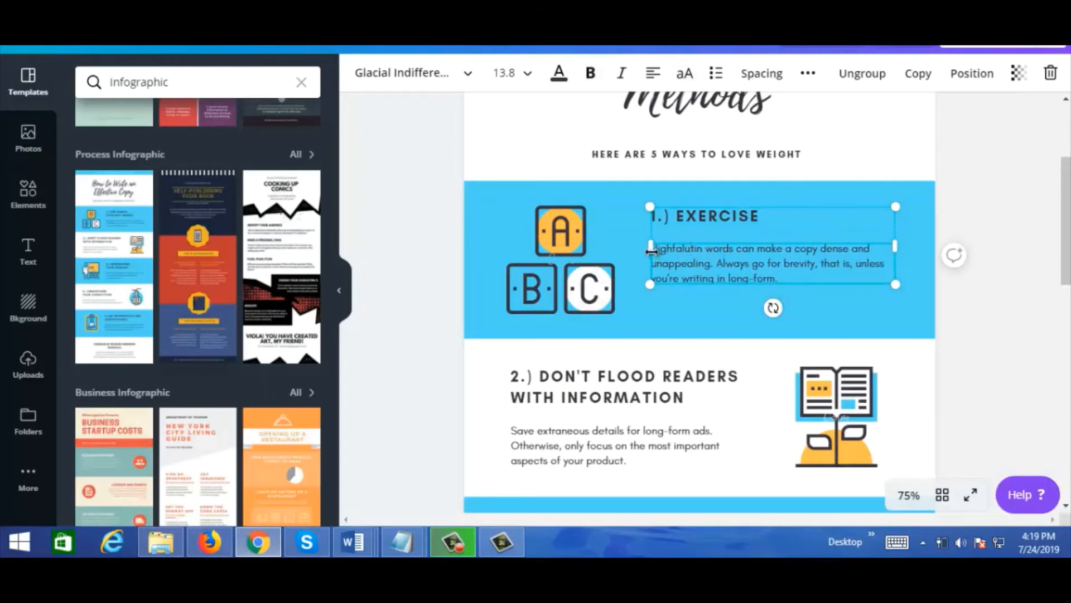
{"action": "triple_click", "coordinate": [689, 261]}
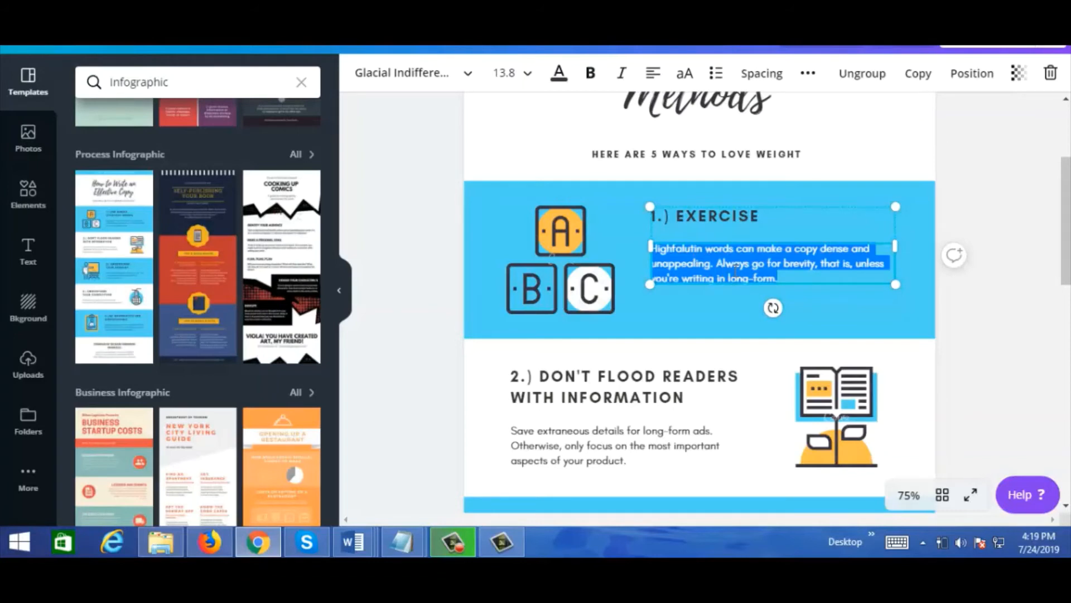
{"action": "key", "text": "BackSpace"}
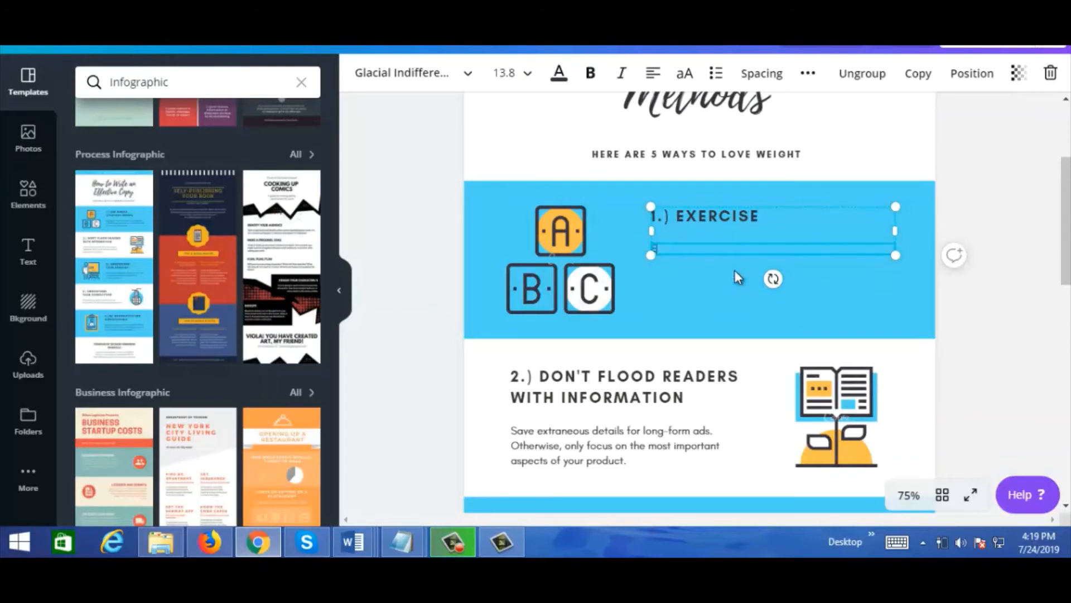
{"action": "type", "text": "Exercise by walking for 15"}
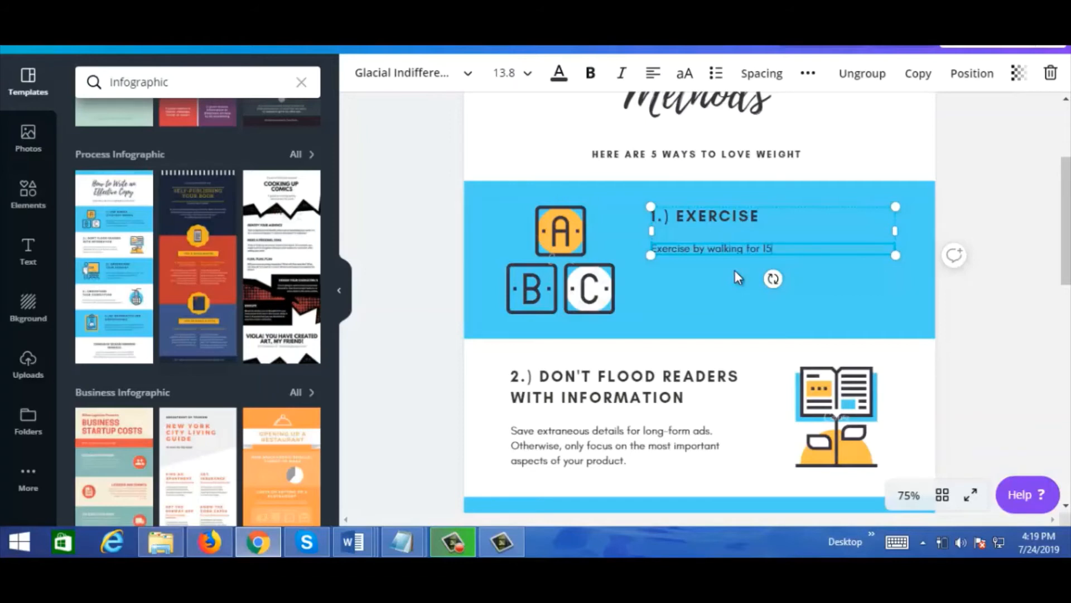
{"action": "type", "text": " minutes a day."}
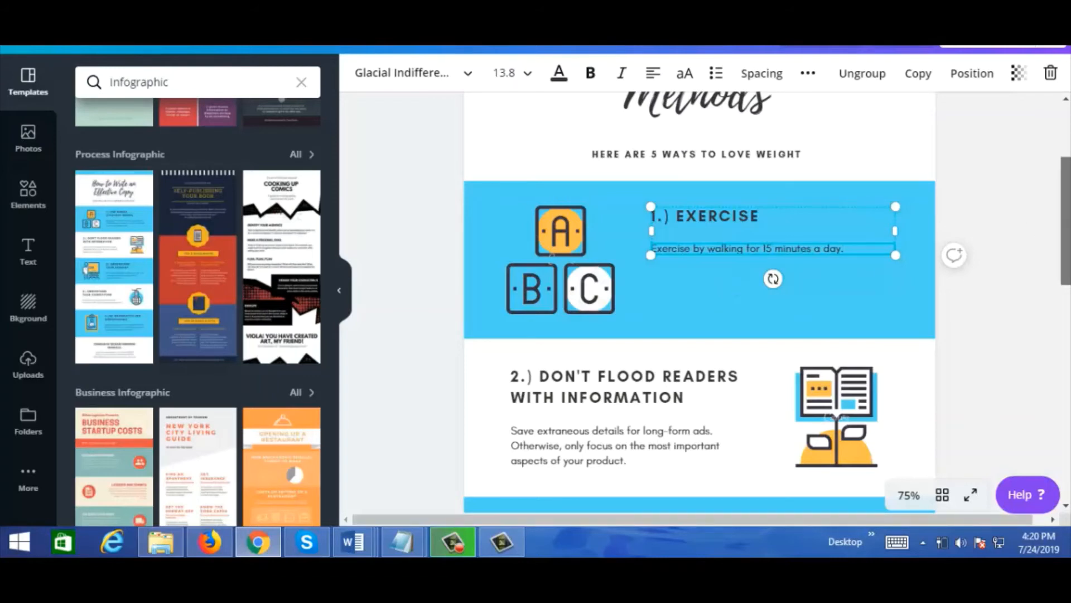
Change the heading of section 2 to "REDUCE CALORIES", keeping its number
{"action": "left_click_drag", "start_coordinate": [1068, 243], "coordinate": [1070, 270]}
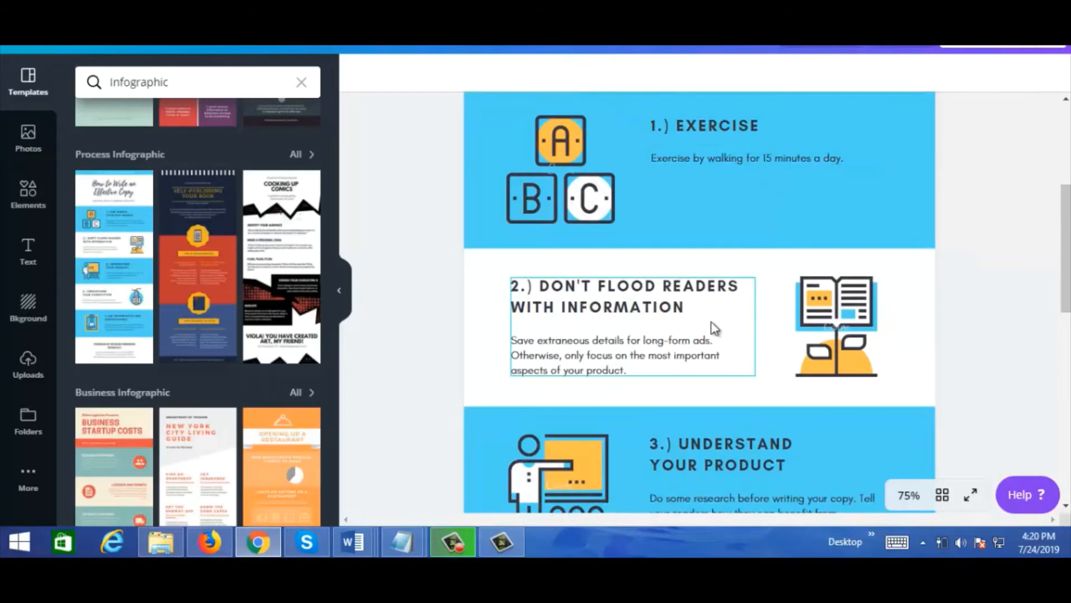
{"action": "left_click", "coordinate": [600, 308]}
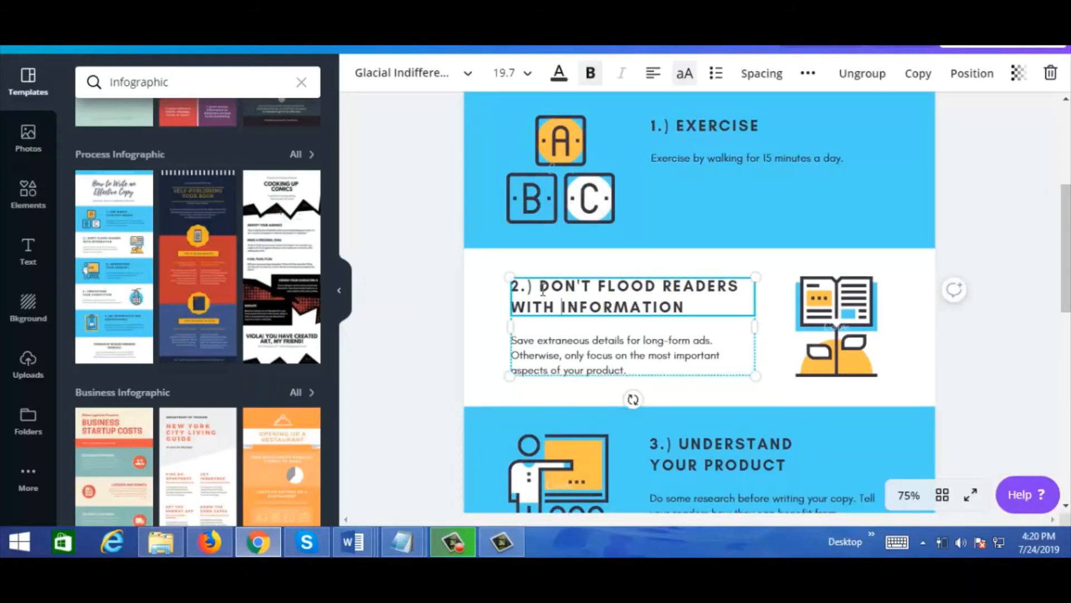
{"action": "left_click_drag", "start_coordinate": [540, 286], "coordinate": [687, 303]}
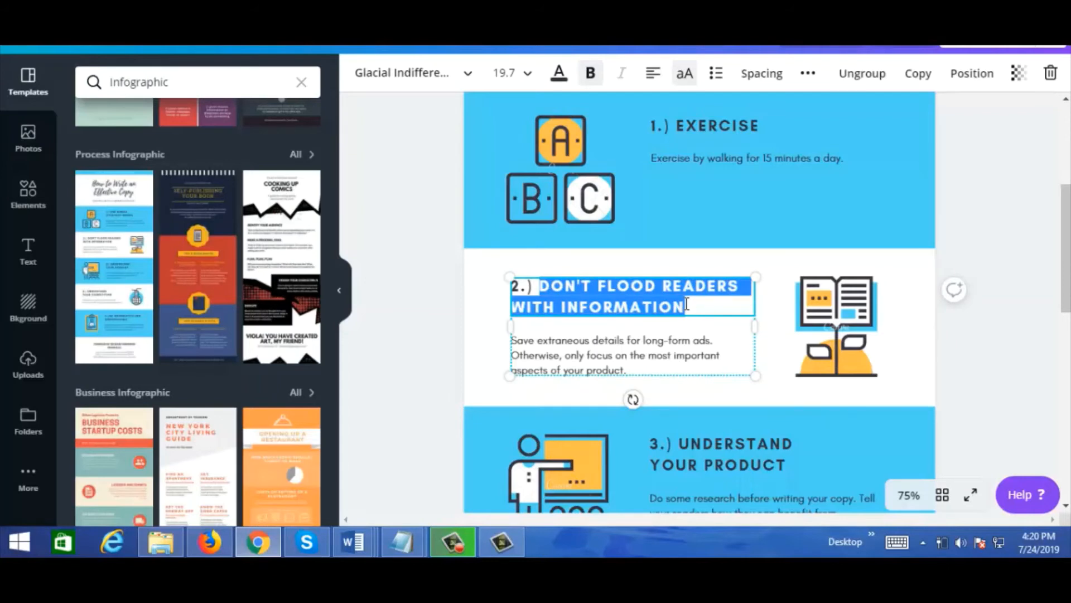
{"action": "type", "text": "REDUCE CALORIES"}
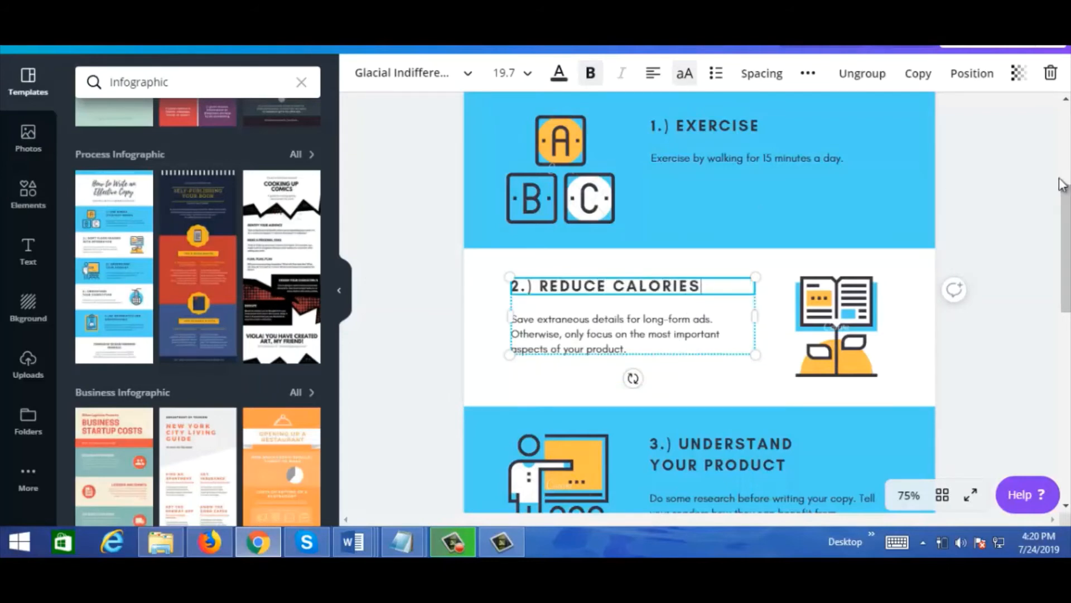
{"action": "left_click", "coordinate": [565, 327]}
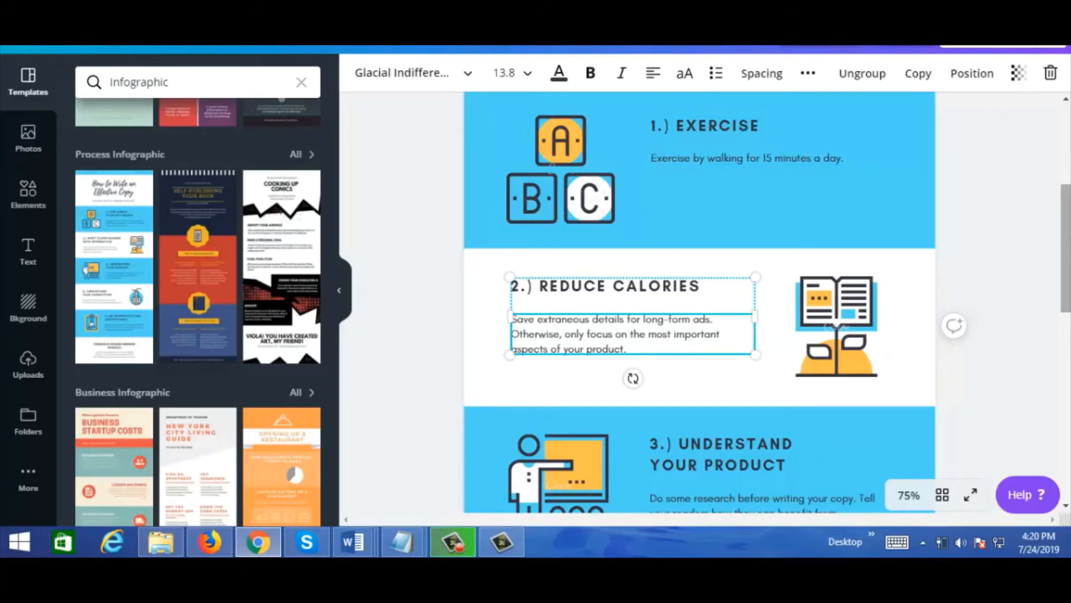
Change the heading of section 3 to "INTERMITTENT FASTING", keeping its number
{"action": "left_click_drag", "start_coordinate": [1063, 248], "coordinate": [1063, 313]}
{"action": "left_click", "coordinate": [691, 236]}
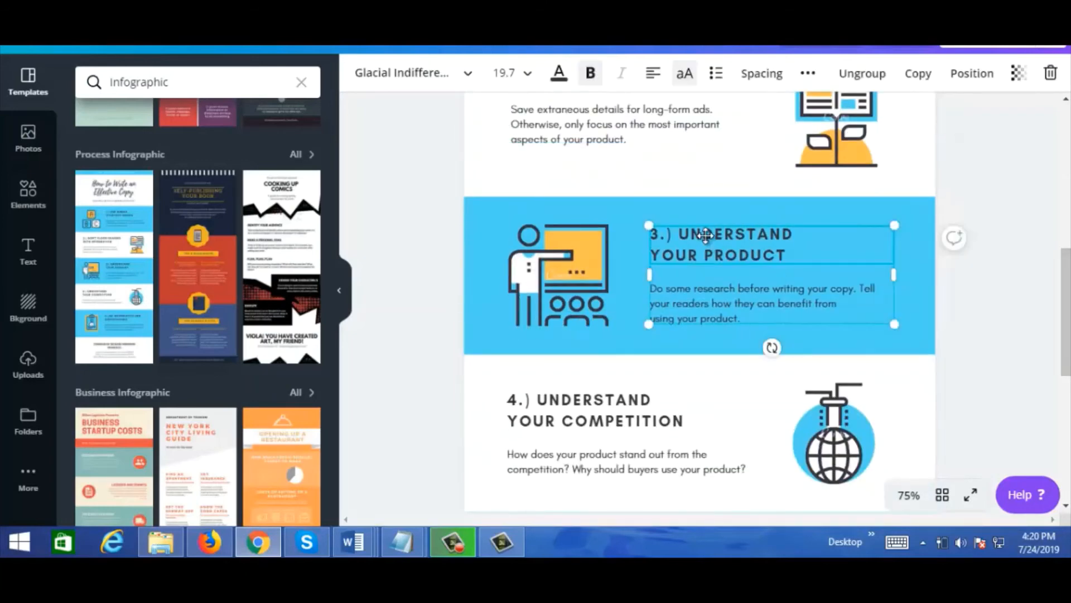
{"action": "left_click_drag", "start_coordinate": [692, 235], "coordinate": [795, 249]}
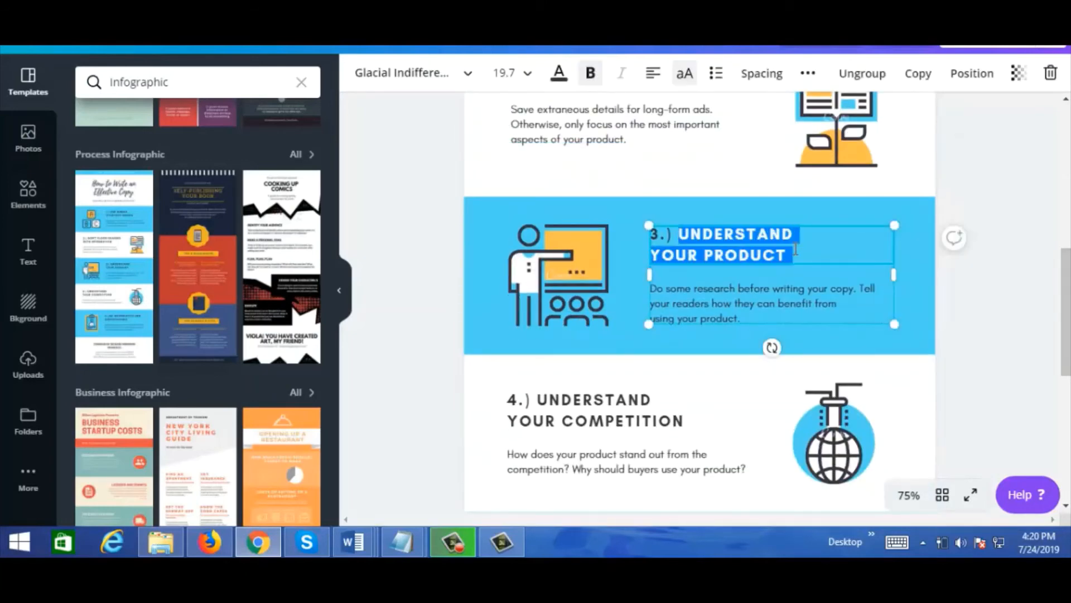
{"action": "type", "text": "I"}
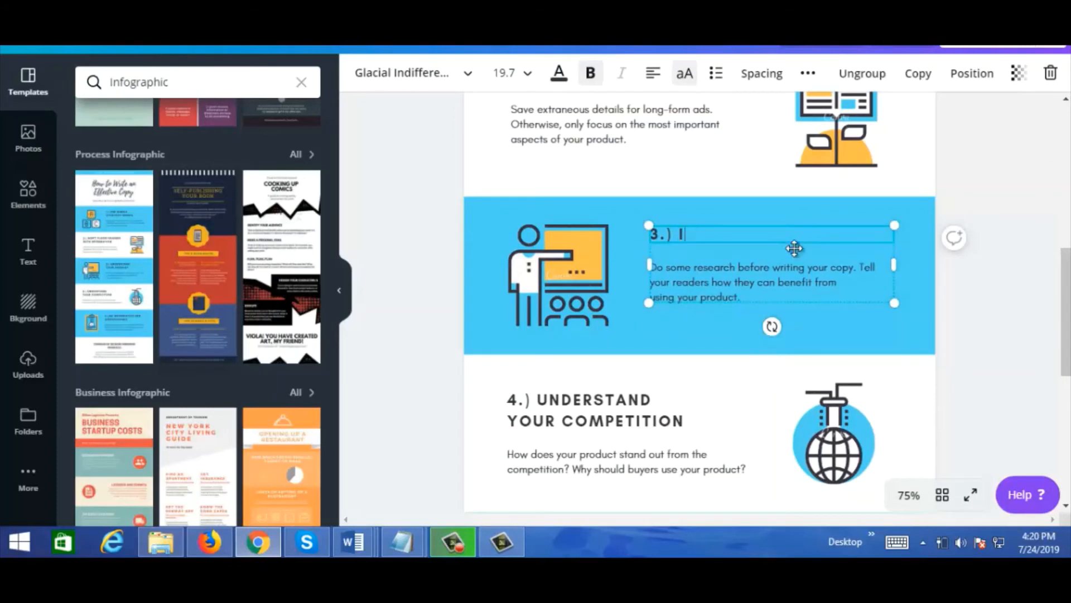
{"action": "type", "text": "ntermittent Fasting"}
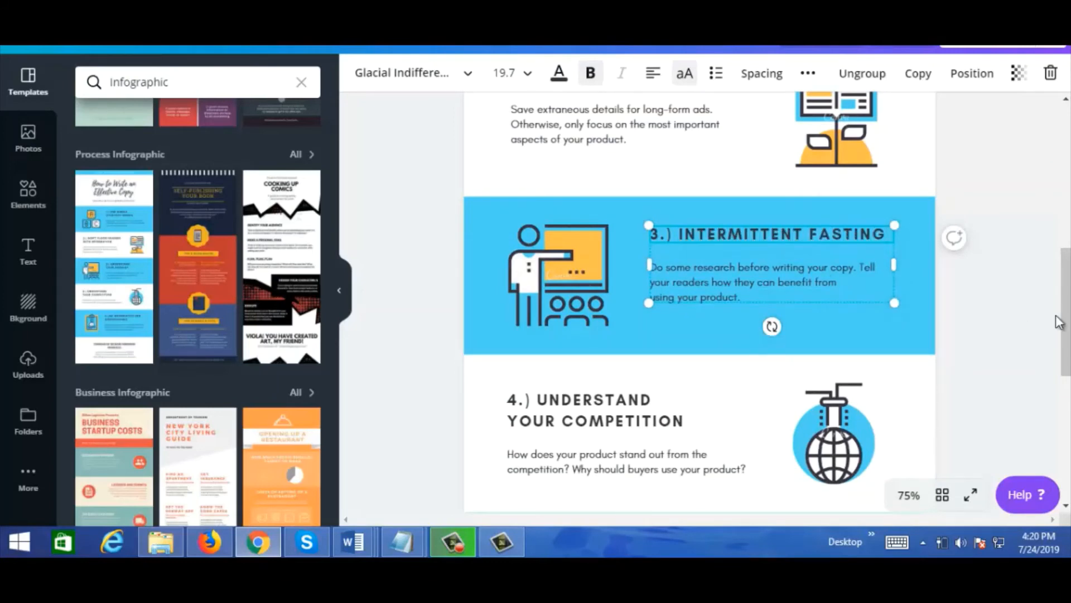
Change the heading of section 4 to "YOGA", keeping its number
{"action": "left_click_drag", "start_coordinate": [1066, 324], "coordinate": [1065, 387]}
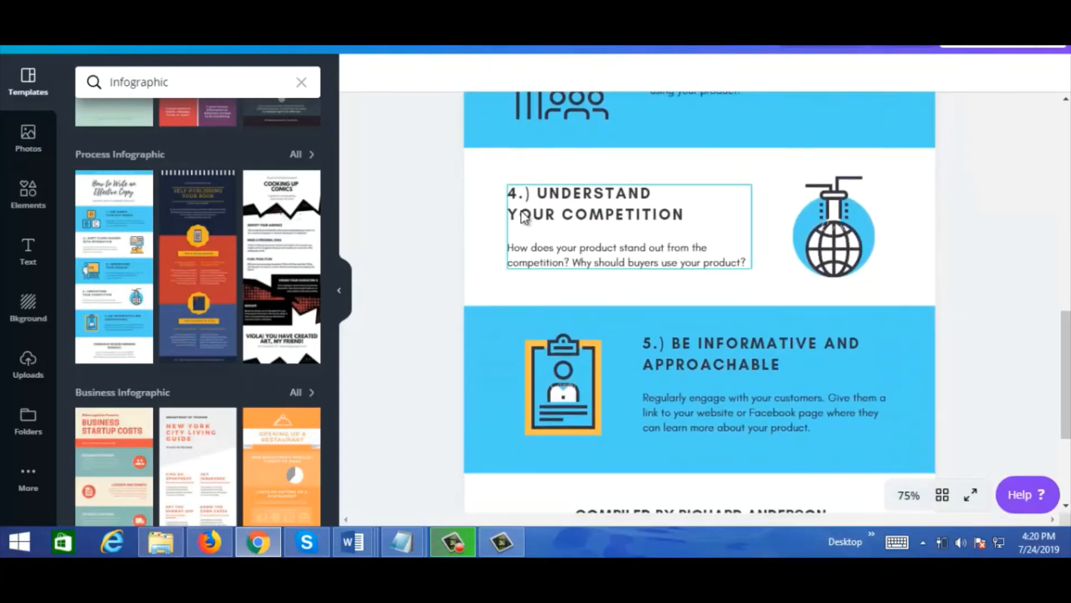
{"action": "left_click", "coordinate": [586, 204]}
{"action": "left_click_drag", "start_coordinate": [537, 193], "coordinate": [686, 216]}
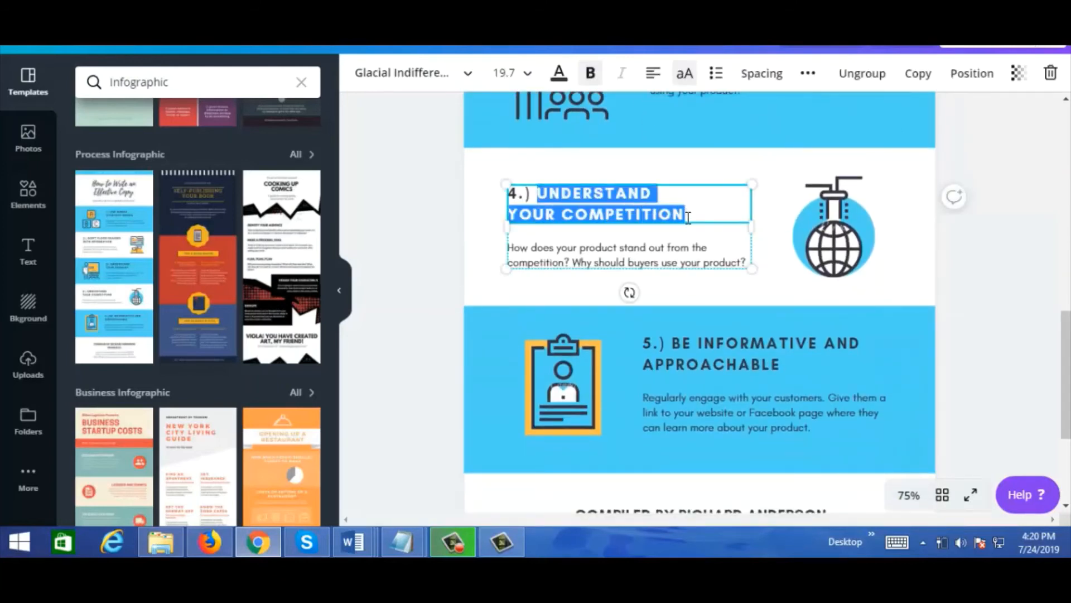
{"action": "type", "text": "Yoga"}
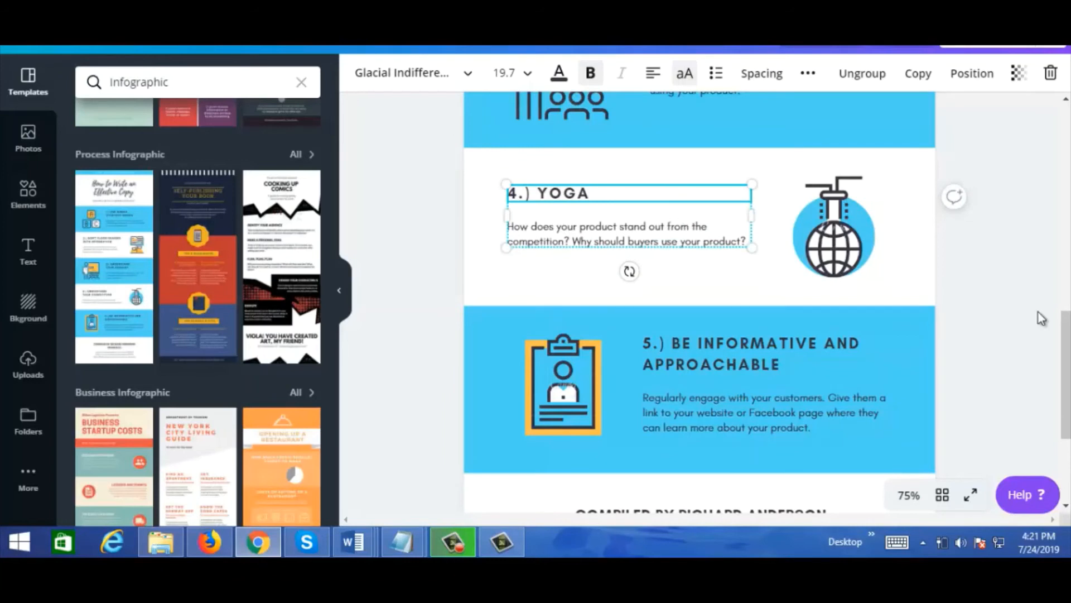
Change the heading of section 5 to "EAT LESS JUNK FOOD", keeping its number
{"action": "left_click_drag", "start_coordinate": [1067, 333], "coordinate": [1067, 368]}
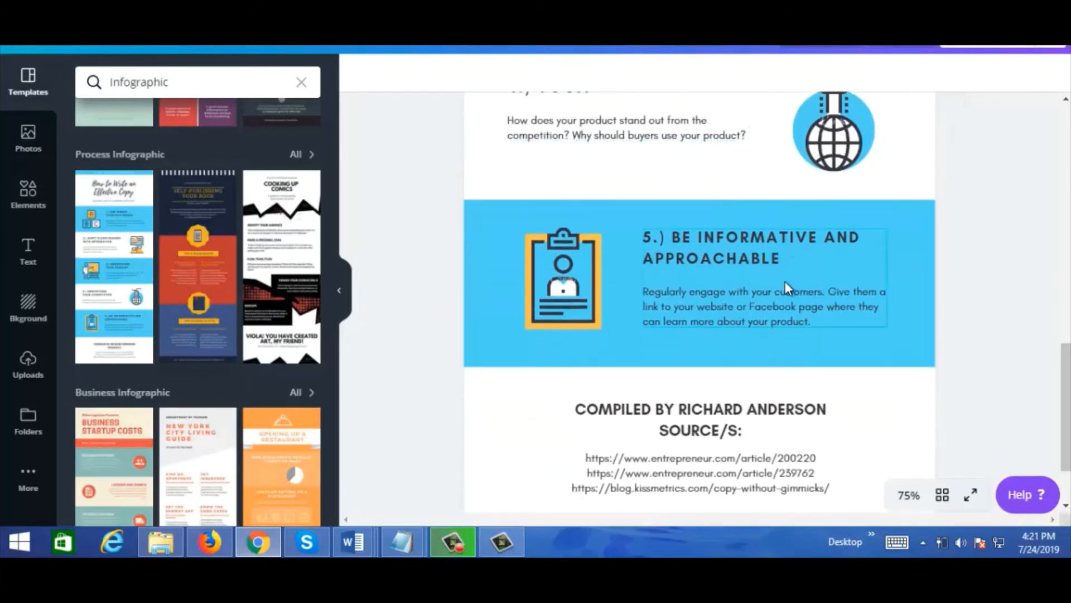
{"action": "left_click", "coordinate": [705, 243]}
{"action": "left_click_drag", "start_coordinate": [672, 237], "coordinate": [795, 250]}
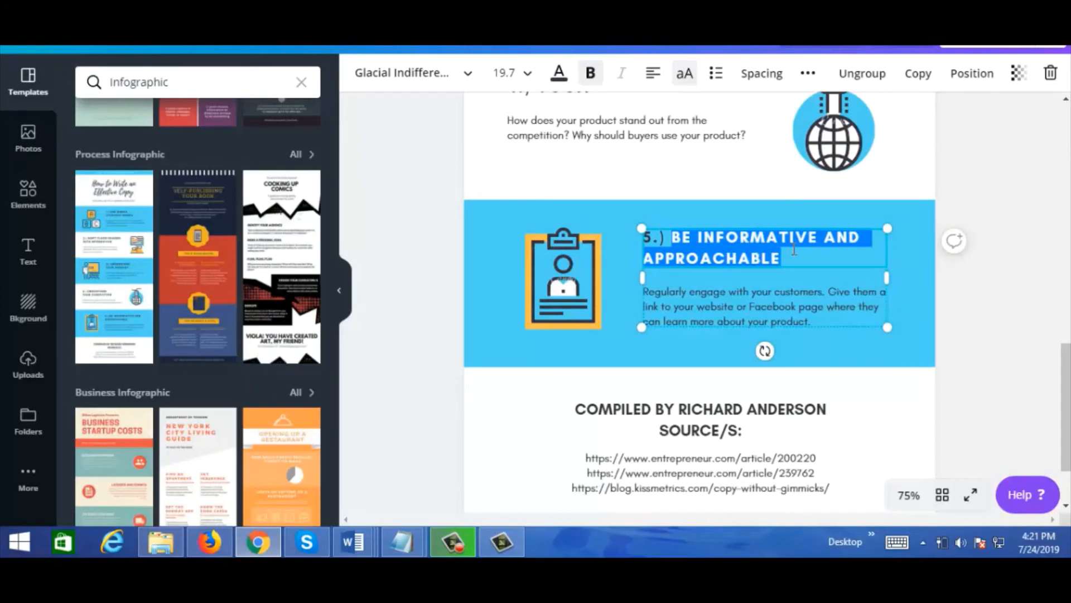
{"action": "type", "text": "EAT"}
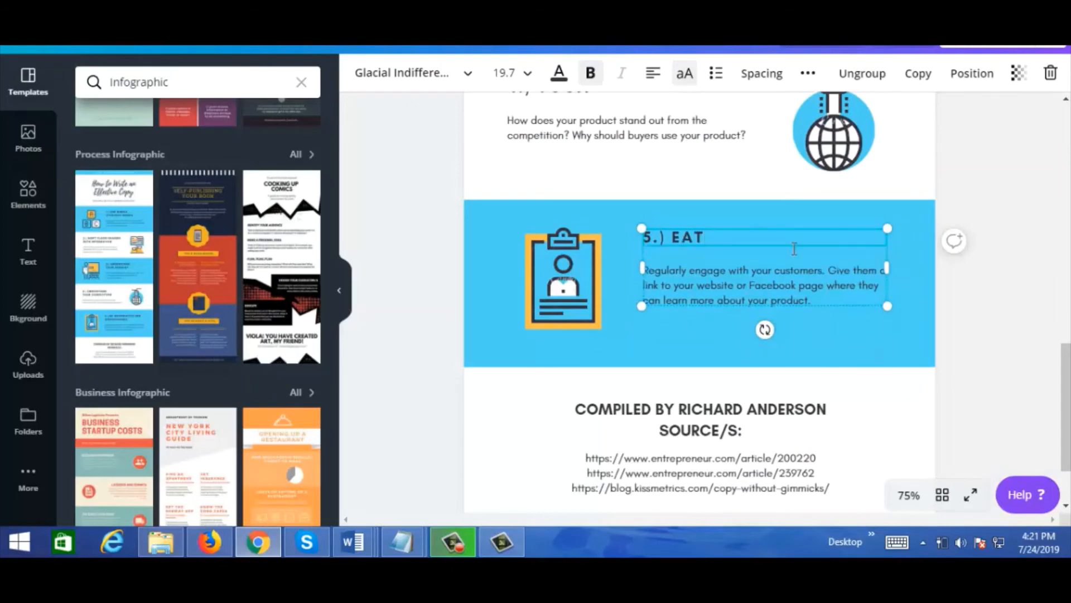
{"action": "type", "text": " LESS JUNK FOOD"}
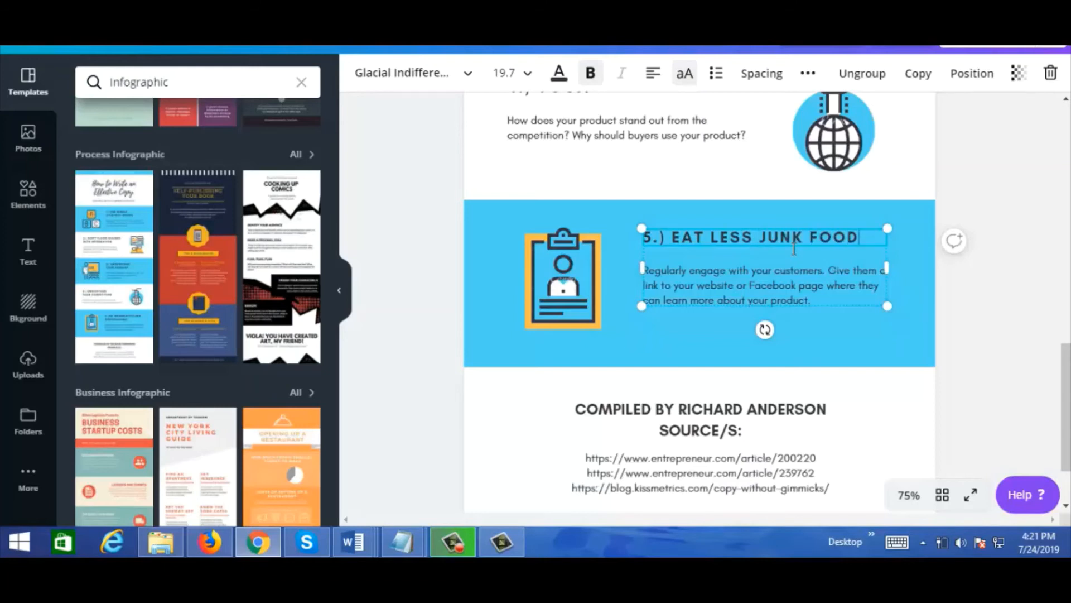
Delete the clipboard illustration beside the section 5 text
{"action": "left_click", "coordinate": [680, 286]}
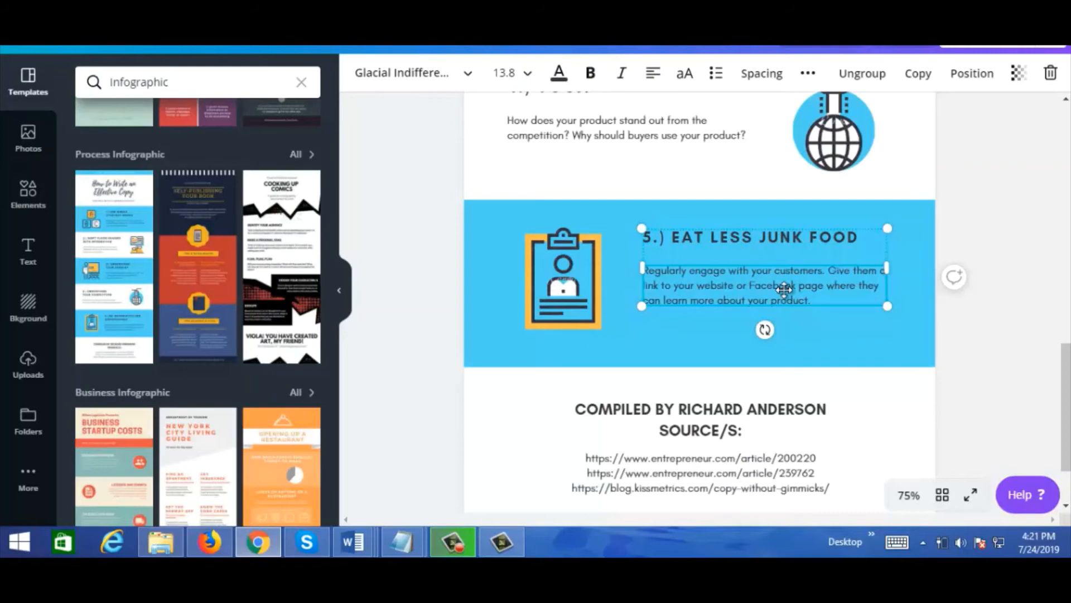
{"action": "left_click", "coordinate": [681, 340]}
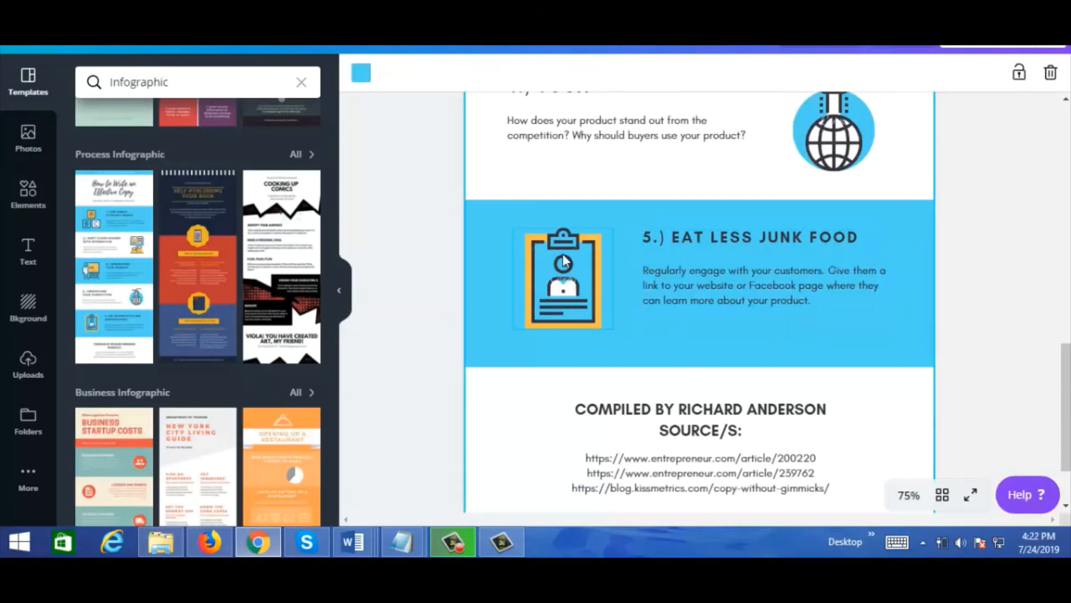
{"action": "left_click", "coordinate": [569, 260]}
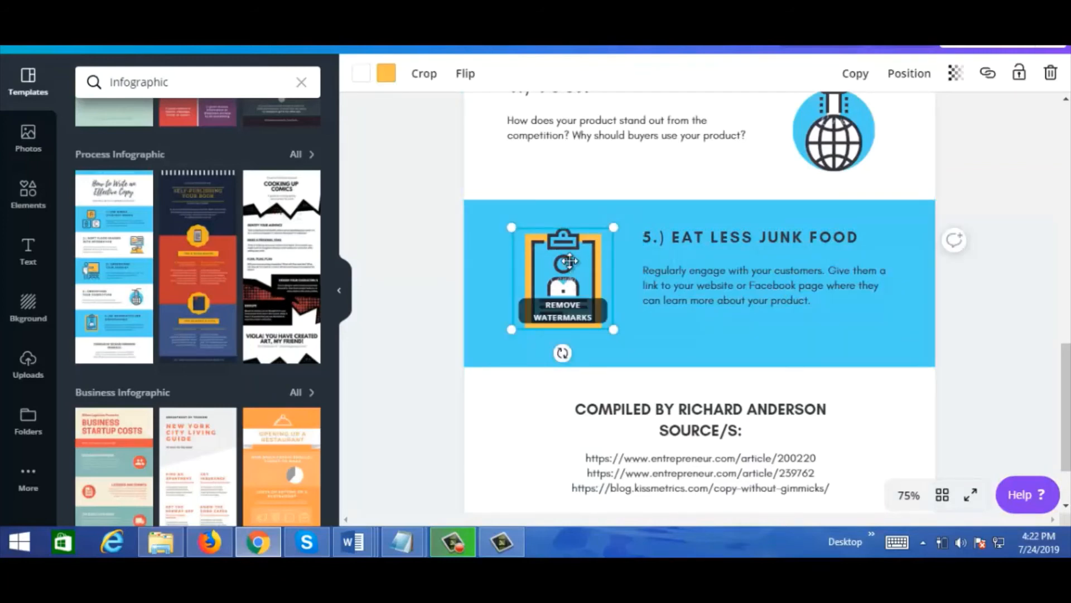
{"action": "left_click", "coordinate": [1051, 73]}
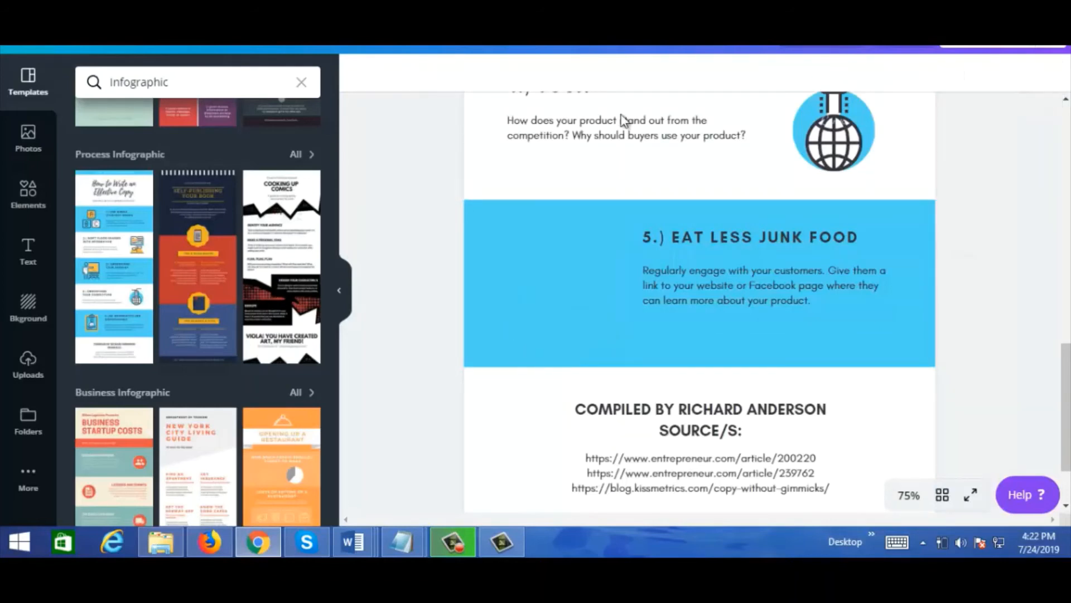
{"action": "left_click", "coordinate": [27, 208]}
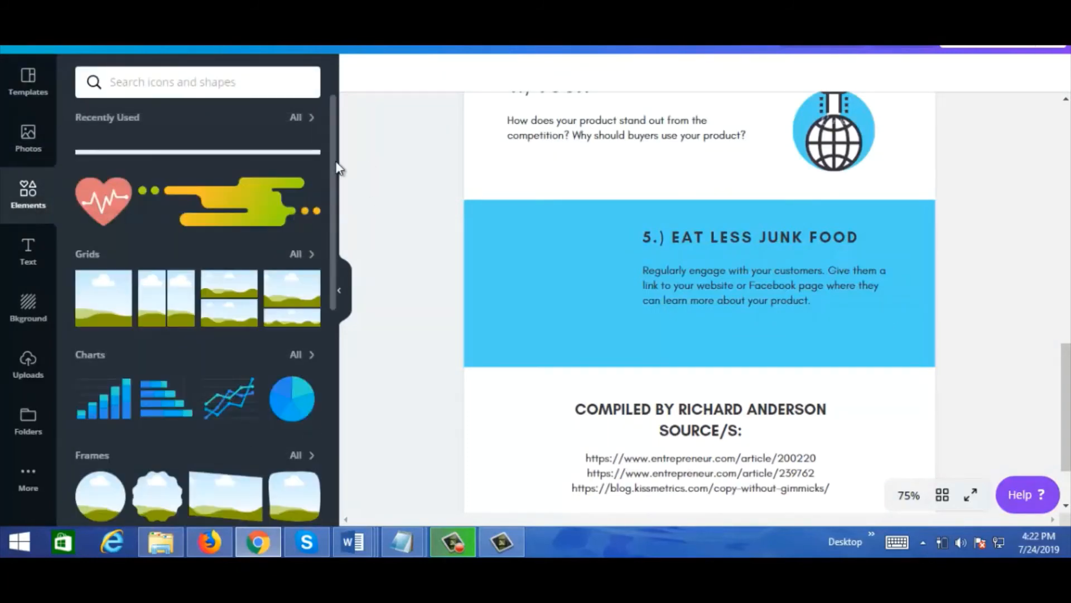
{"action": "scroll", "coordinate": [331, 220], "scroll_direction": "down", "scroll_amount": 3}
{"action": "scroll", "coordinate": [330, 265], "scroll_direction": "down", "scroll_amount": 3}
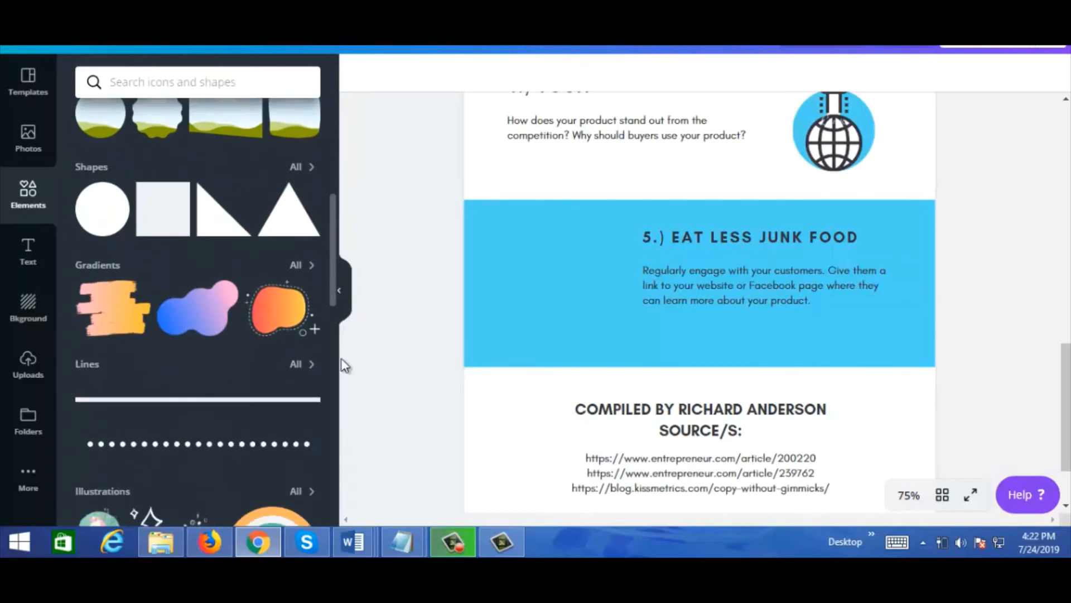
{"action": "scroll", "coordinate": [341, 279], "scroll_direction": "up", "scroll_amount": 6}
Add the free photo of a salad plate with wooden spoons from the Food photo category
{"action": "left_click", "coordinate": [36, 151]}
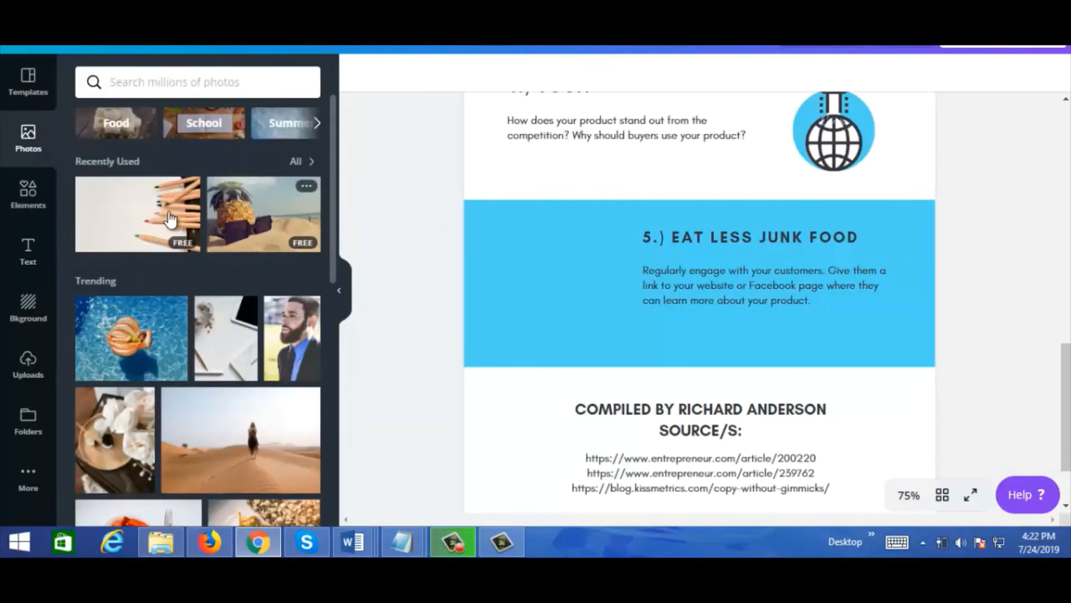
{"action": "left_click", "coordinate": [117, 124]}
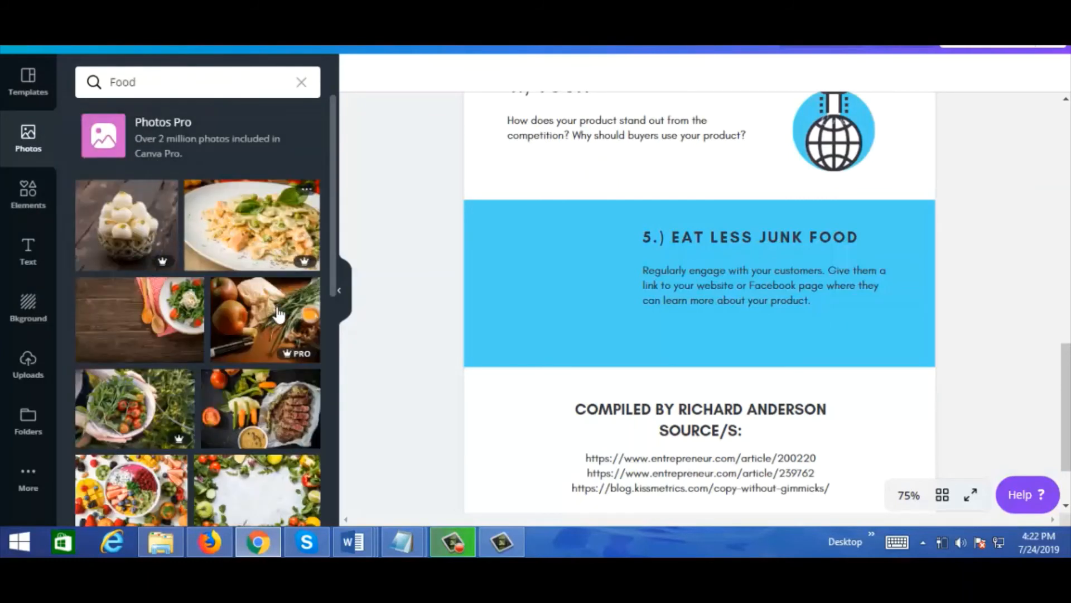
{"action": "left_click", "coordinate": [162, 337]}
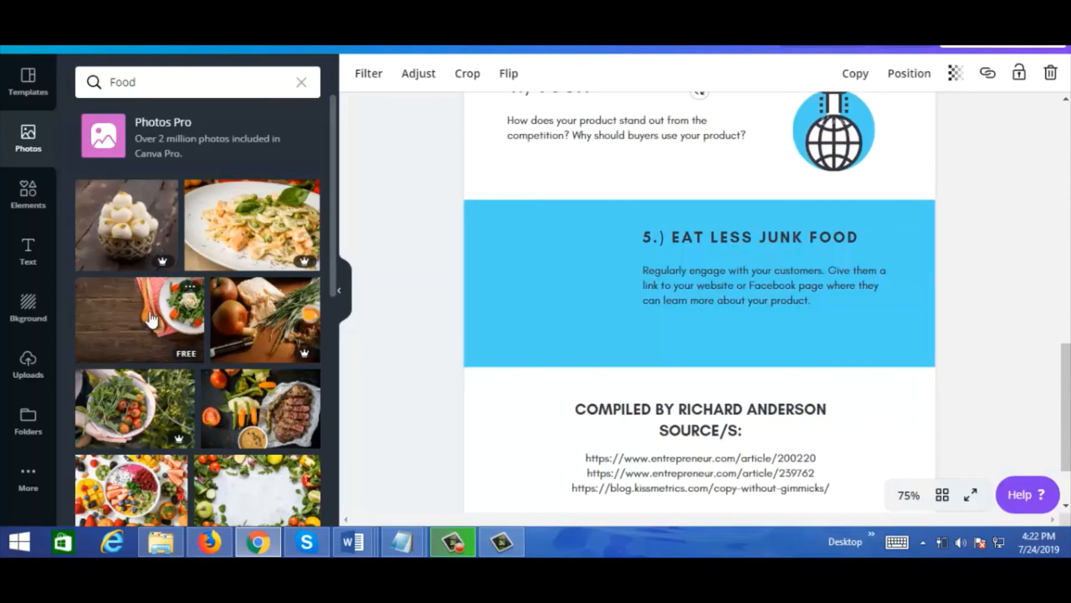
Move the salad photo down the infographic so that it overlaps the blue band of section 5
{"action": "left_click_drag", "start_coordinate": [1067, 388], "coordinate": [1069, 275]}
{"action": "left_click", "coordinate": [979, 237]}
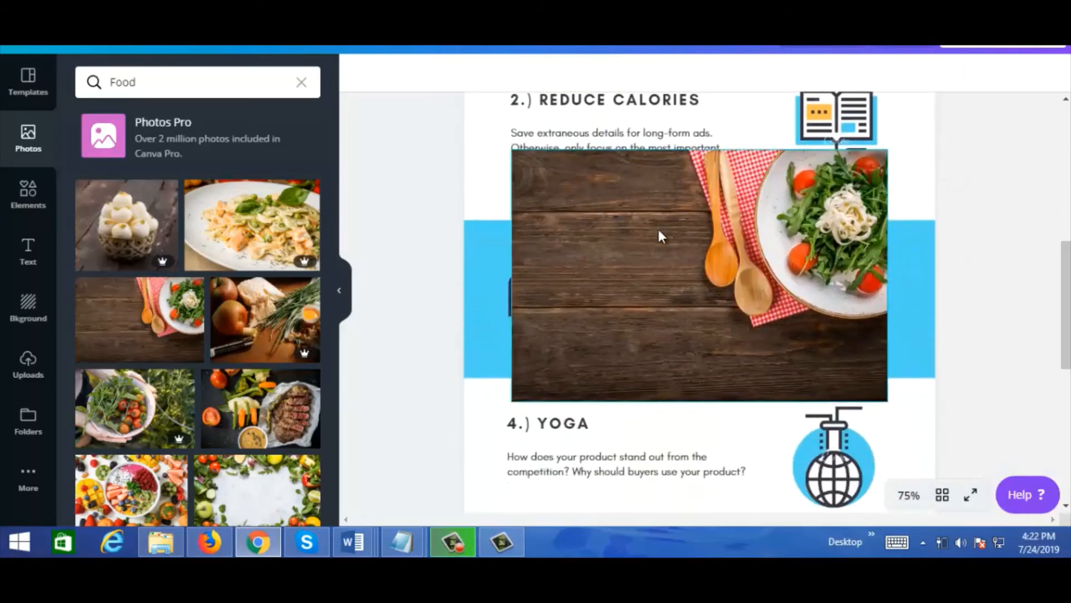
{"action": "left_click_drag", "start_coordinate": [661, 237], "coordinate": [655, 354]}
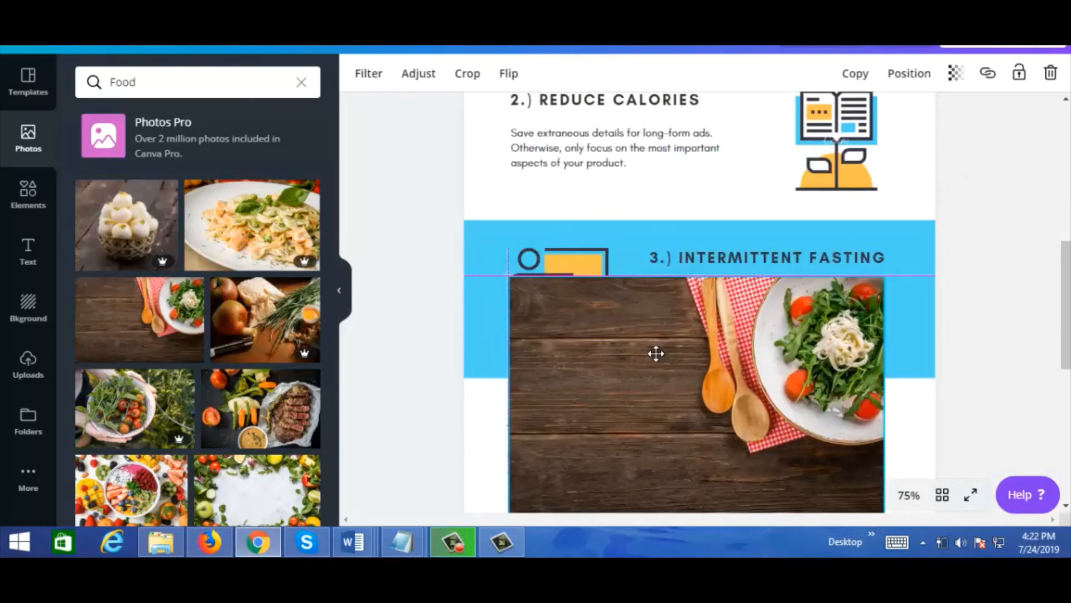
{"action": "left_click_drag", "start_coordinate": [1068, 301], "coordinate": [1066, 371]}
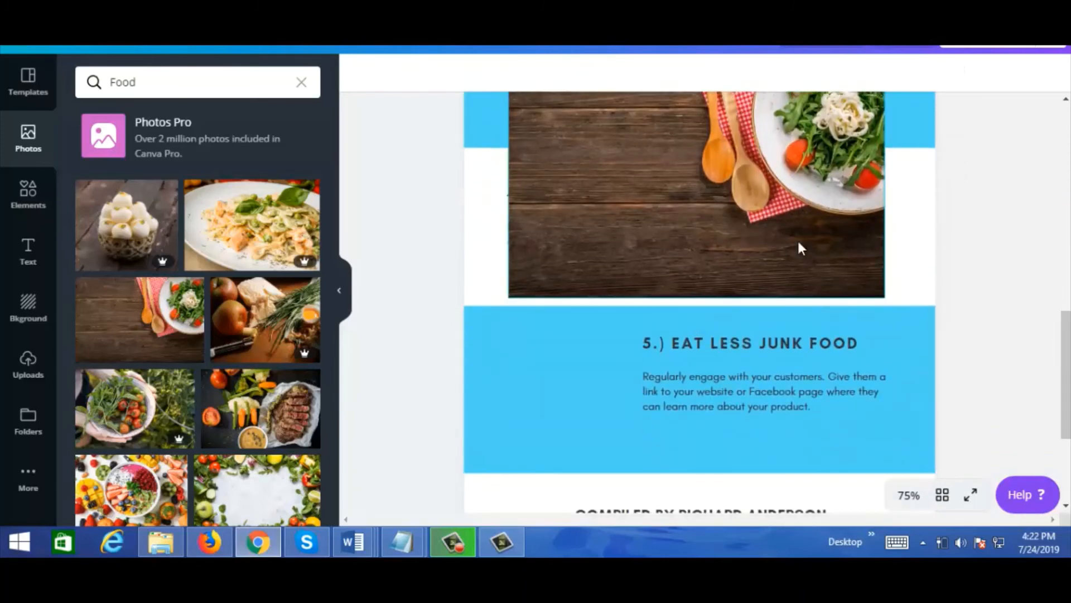
{"action": "left_click_drag", "start_coordinate": [801, 246], "coordinate": [760, 409]}
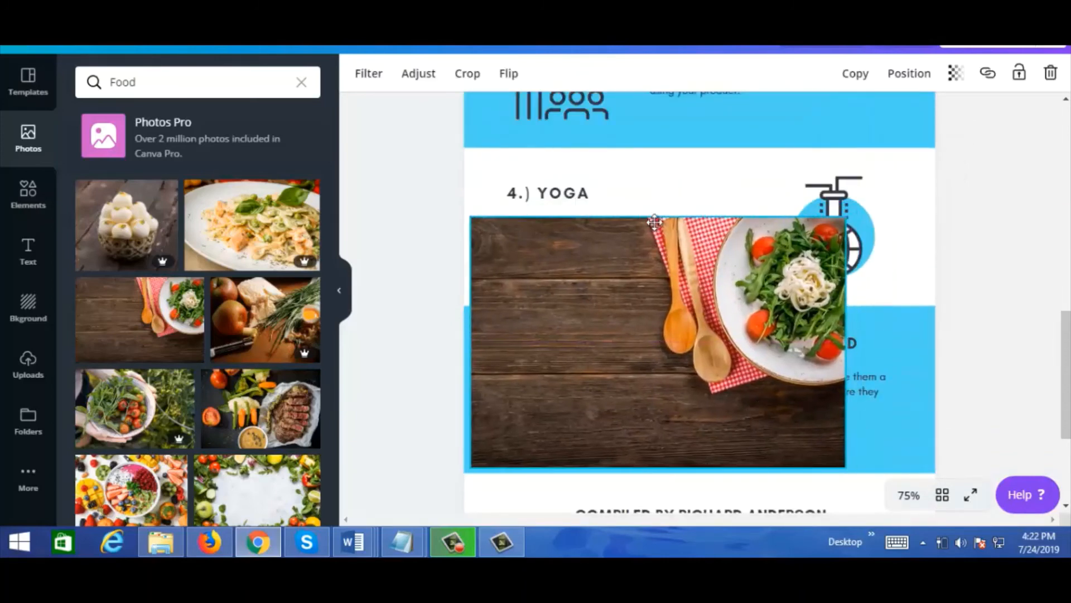
Crop the salad photo down to the plate and one spoon, and place it to the left of the section 5 text
{"action": "left_click_drag", "start_coordinate": [655, 222], "coordinate": [668, 259]}
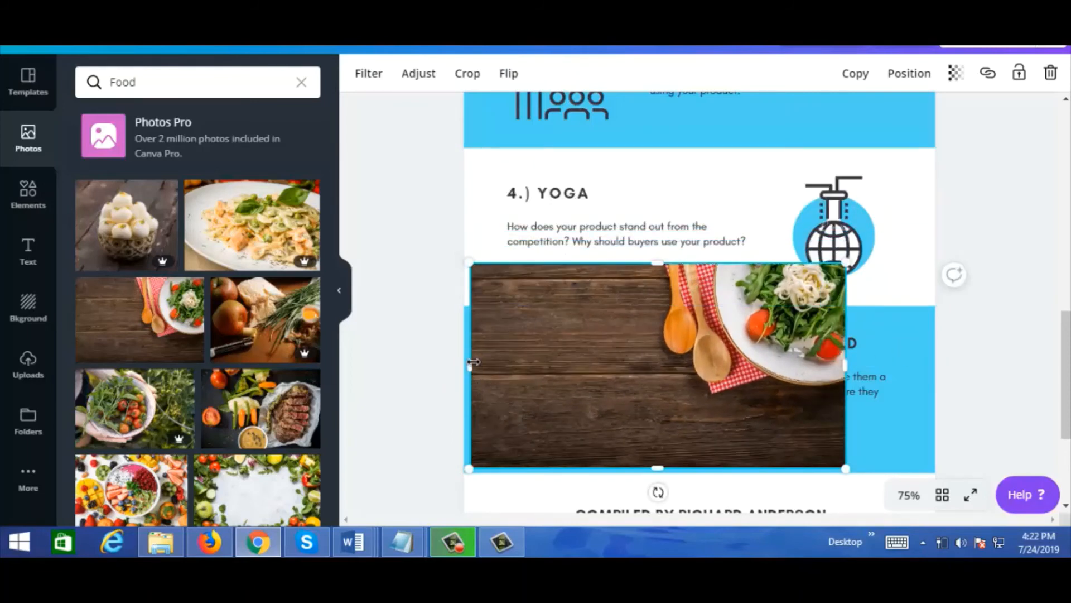
{"action": "left_click_drag", "start_coordinate": [470, 362], "coordinate": [638, 358]}
{"action": "left_click_drag", "start_coordinate": [736, 468], "coordinate": [738, 381]}
{"action": "left_click_drag", "start_coordinate": [640, 321], "coordinate": [691, 320]}
{"action": "left_click_drag", "start_coordinate": [749, 301], "coordinate": [595, 357]}
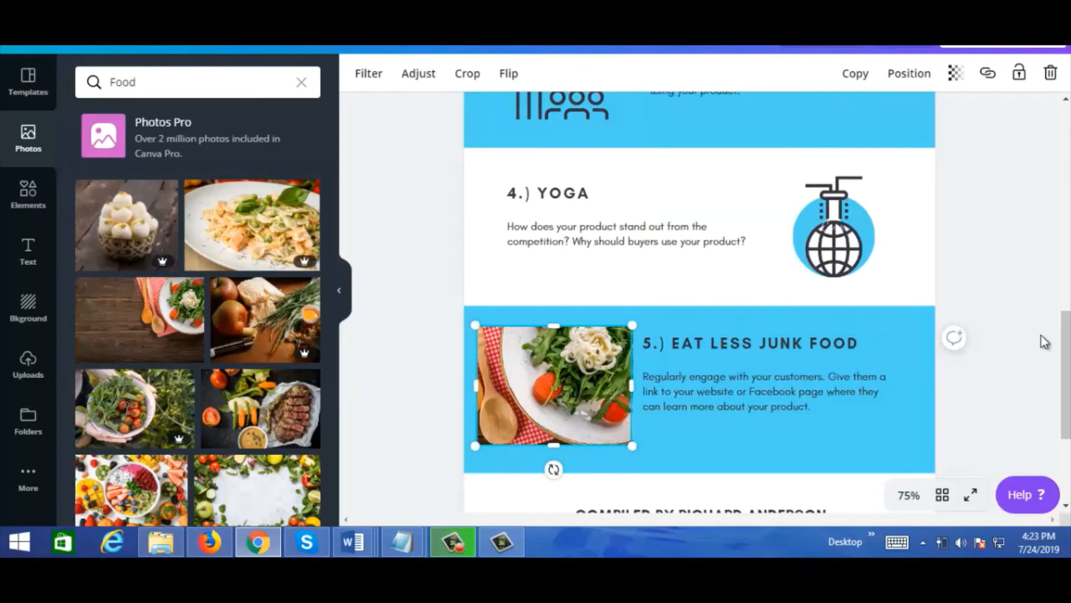
Replace the compiler's name in the "COMPILED BY" line at the infographic's end with a placeholder name, and look back over the sections
{"action": "scroll", "coordinate": [1068, 365], "scroll_direction": "down", "scroll_amount": 1}
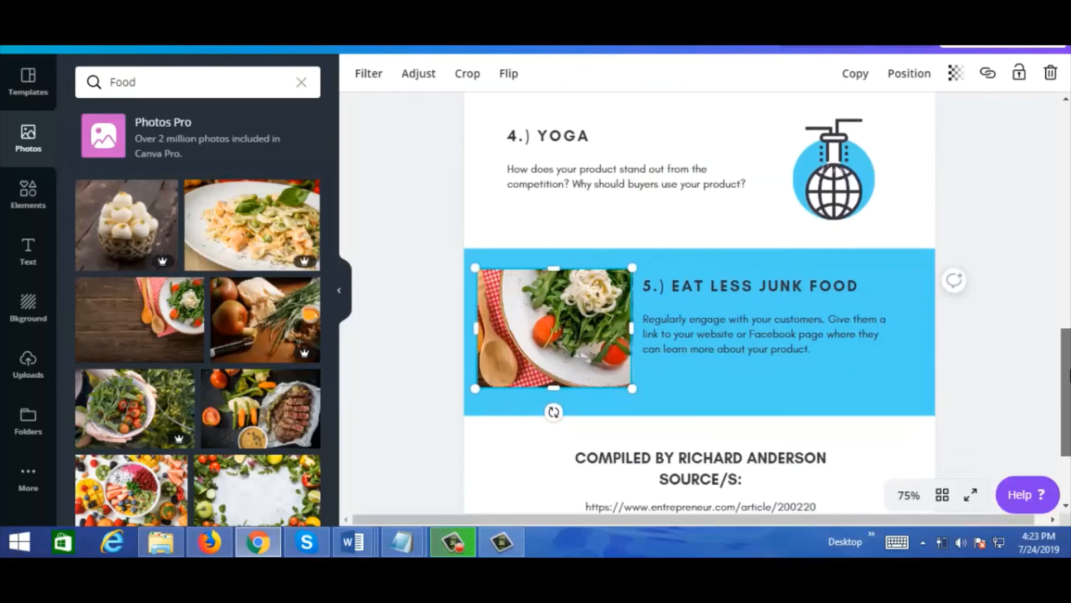
{"action": "mouse_move", "coordinate": [1070, 375]}
{"action": "left_mouse_down"}
{"action": "mouse_move", "coordinate": [1070, 414]}
{"action": "mouse_move", "coordinate": [1070, 384]}
{"action": "left_mouse_up"}
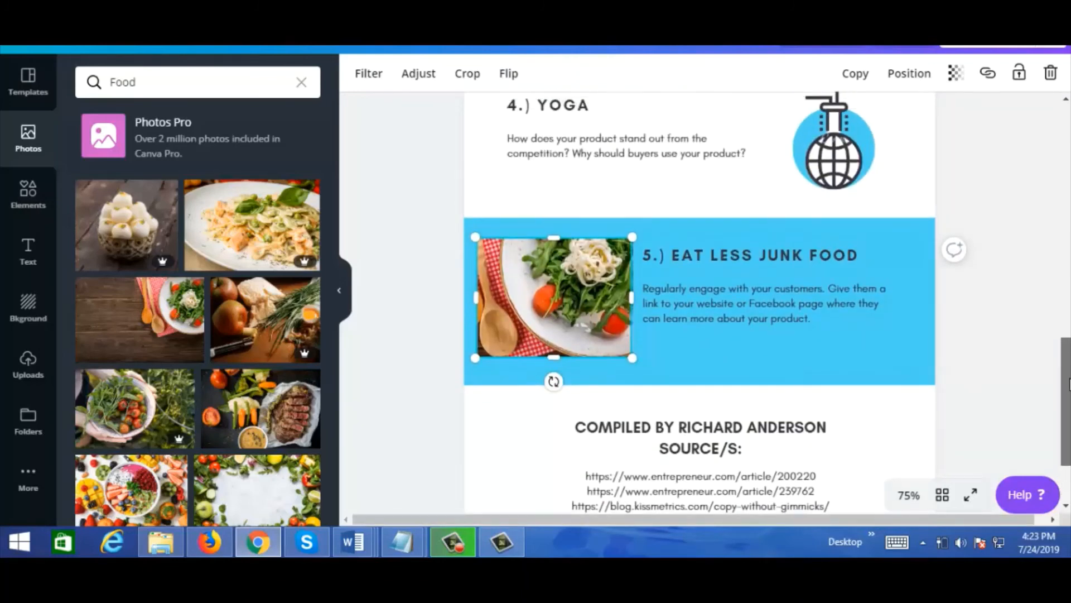
{"action": "scroll", "coordinate": [830, 370], "scroll_direction": "down", "scroll_amount": 2}
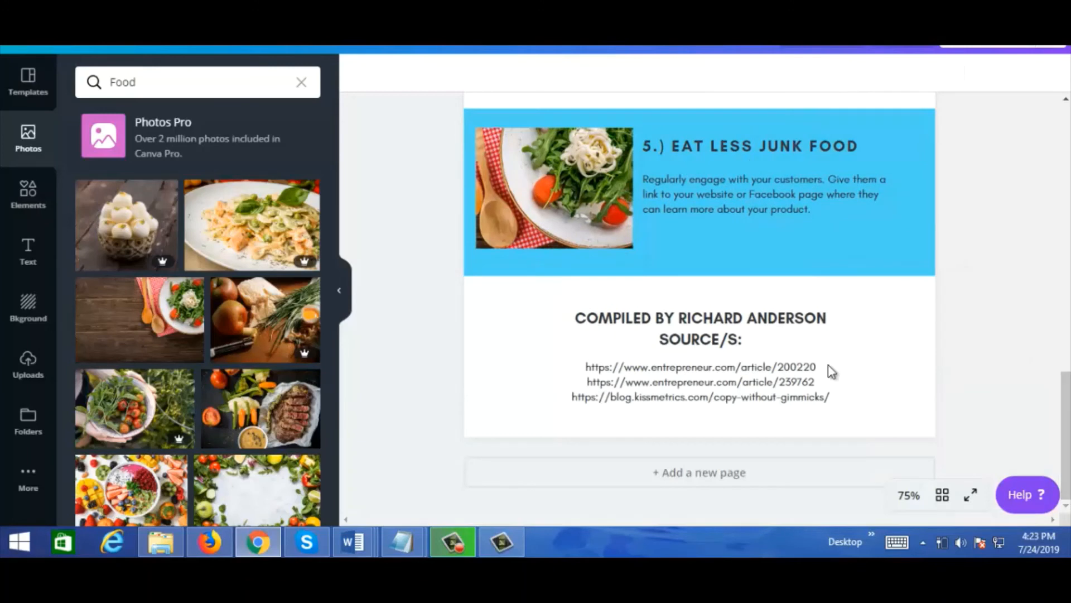
{"action": "left_click", "coordinate": [689, 322]}
{"action": "left_click_drag", "start_coordinate": [682, 318], "coordinate": [832, 317]}
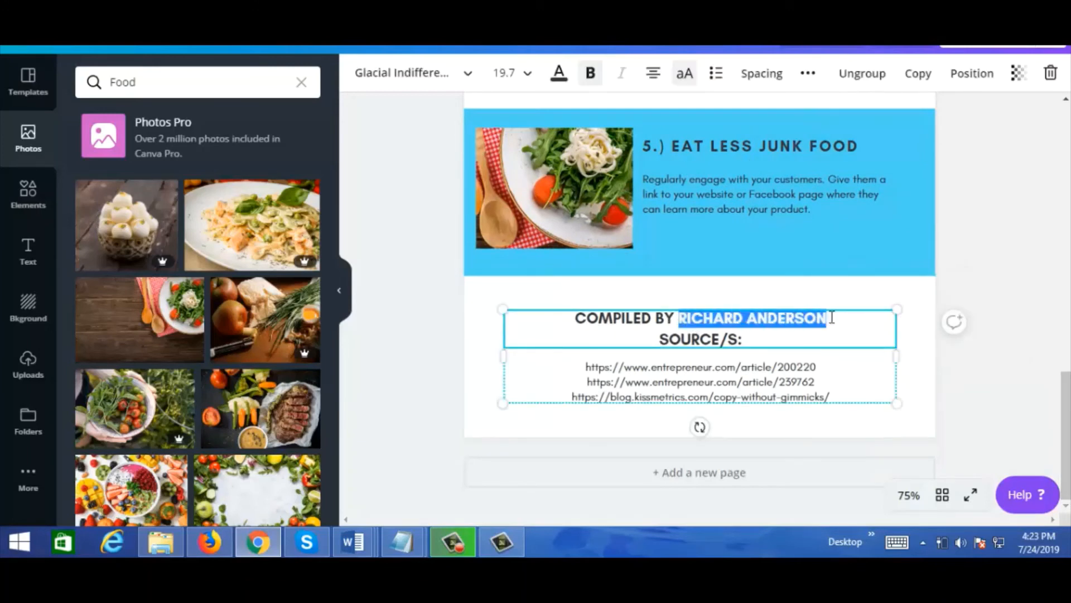
{"action": "type", "text": "JOHN DOE"}
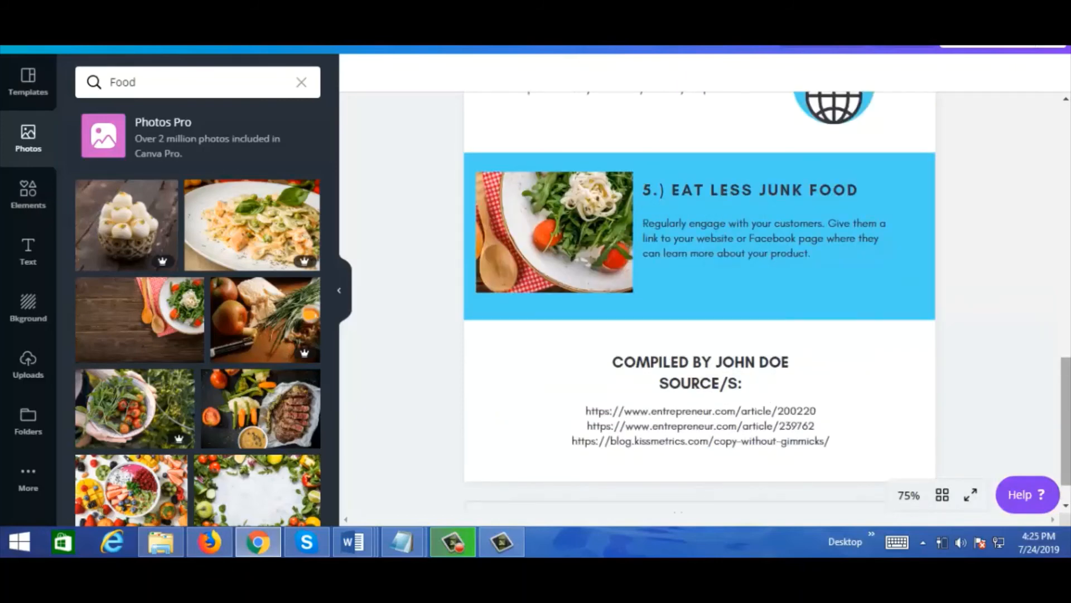
{"action": "left_click_drag", "start_coordinate": [1066, 437], "coordinate": [1058, 313]}
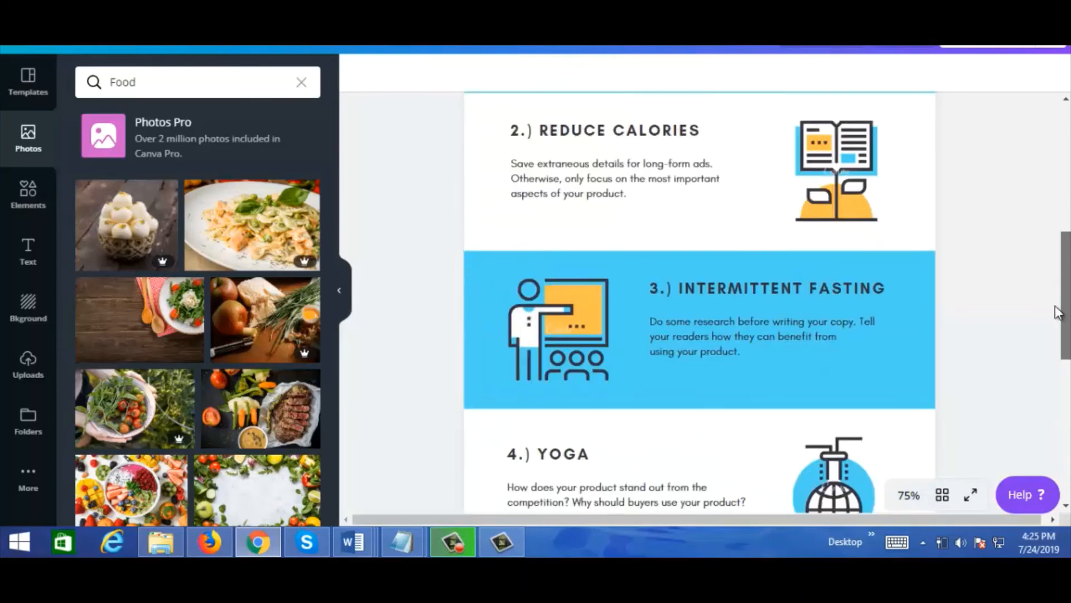
{"action": "left_click_drag", "start_coordinate": [1050, 272], "coordinate": [1043, 179]}
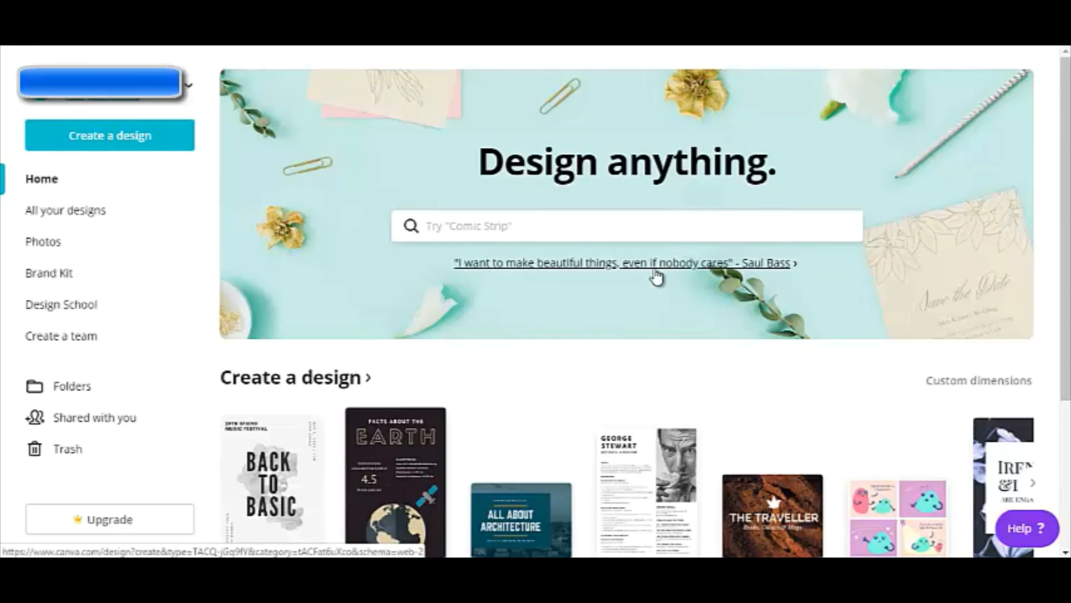
Open the full list of design types and start a new Book Cover design from the Personal category
{"action": "left_click", "coordinate": [315, 382]}
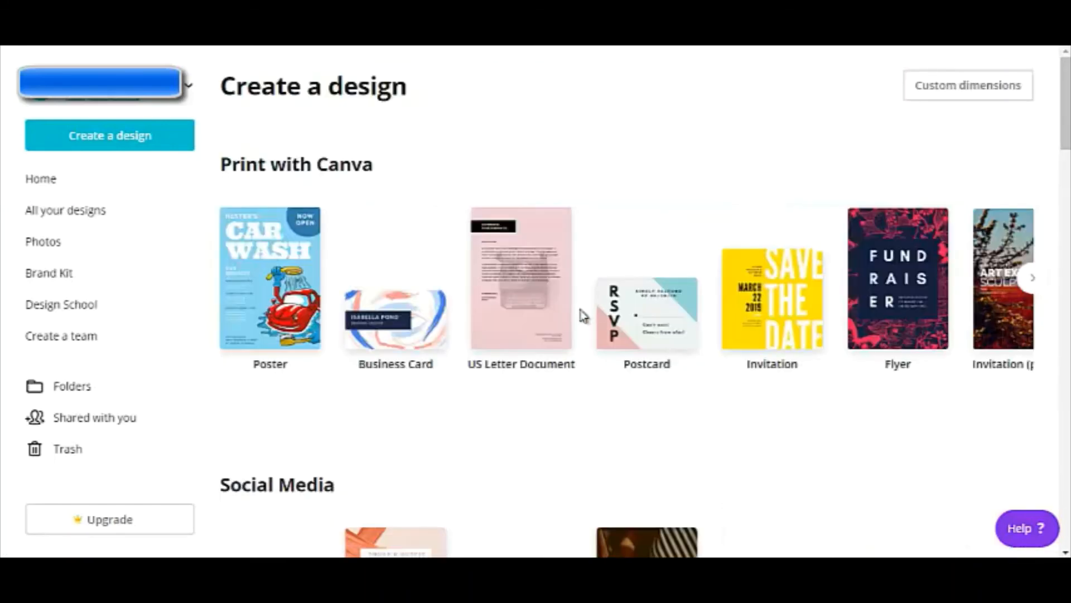
{"action": "left_click_drag", "start_coordinate": [1066, 141], "coordinate": [1065, 291]}
{"action": "left_click", "coordinate": [1035, 363]}
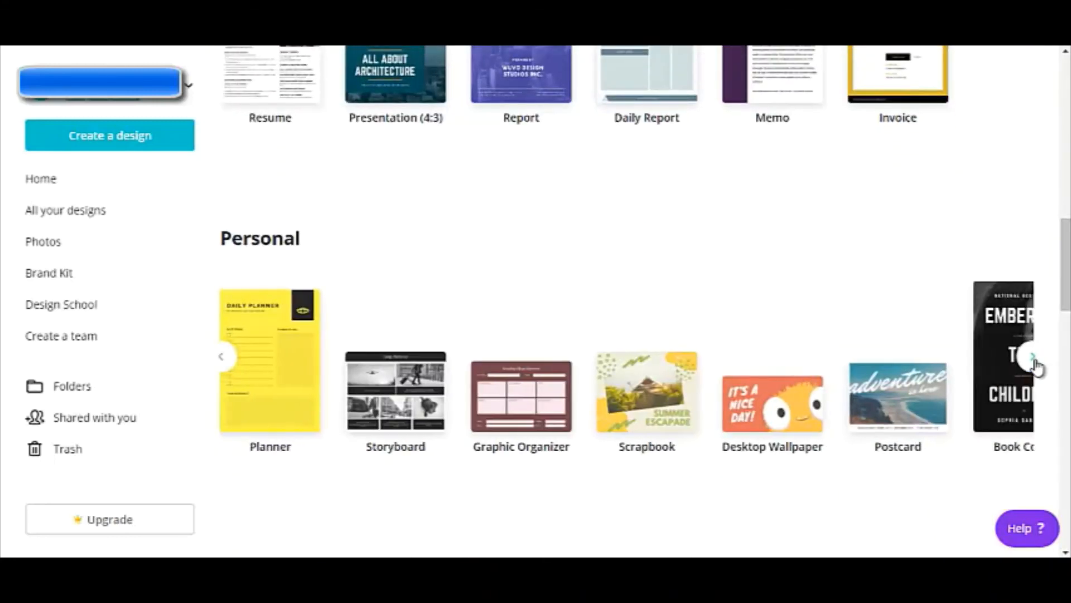
{"action": "left_click", "coordinate": [1035, 364]}
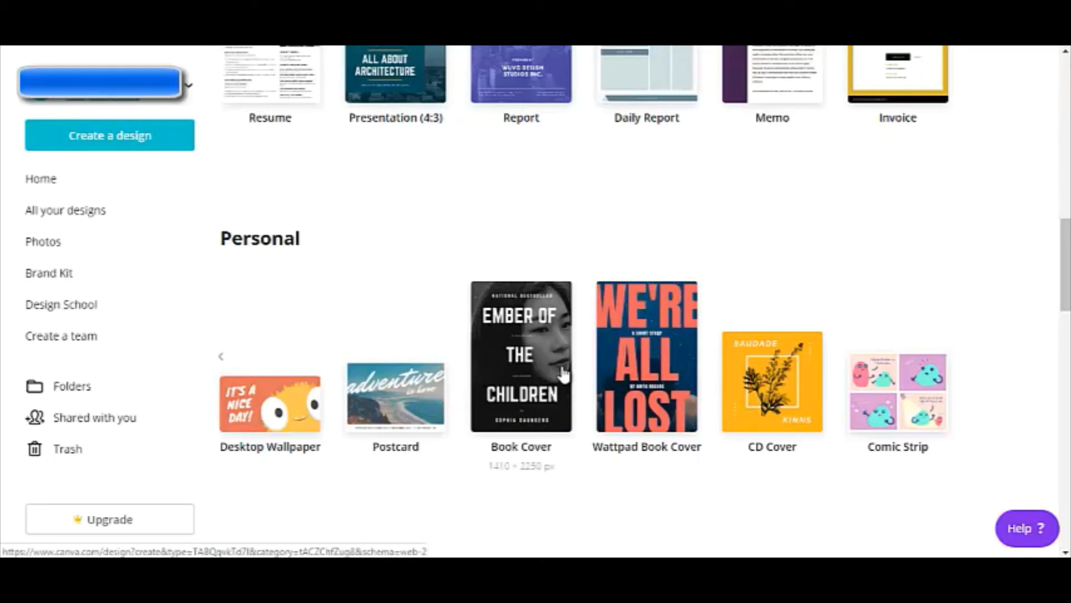
{"action": "left_click", "coordinate": [535, 378]}
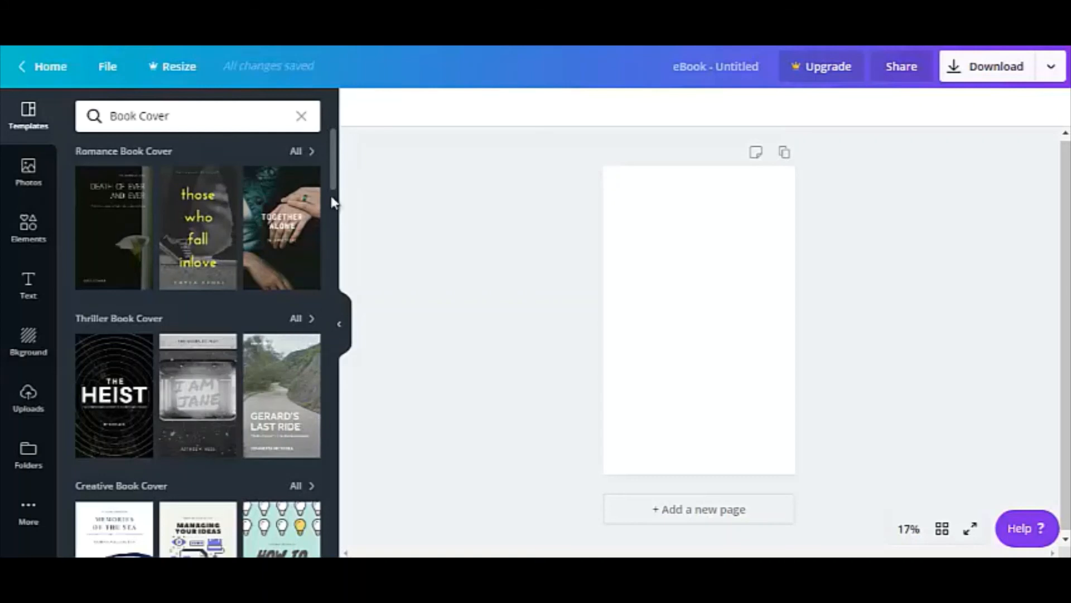
Apply the "I AM JANE" template from the Thriller Book Cover group to the blank page
{"action": "mouse_move", "coordinate": [334, 184]}
{"action": "left_mouse_down"}
{"action": "mouse_move", "coordinate": [343, 316]}
{"action": "mouse_move", "coordinate": [347, 189]}
{"action": "left_mouse_up"}
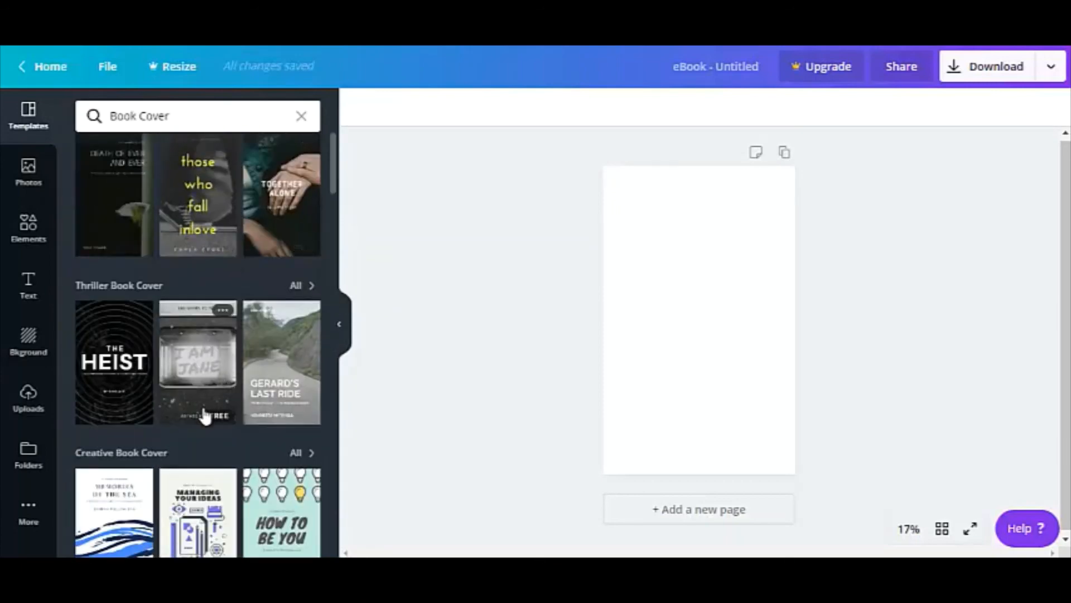
{"action": "left_click", "coordinate": [202, 384]}
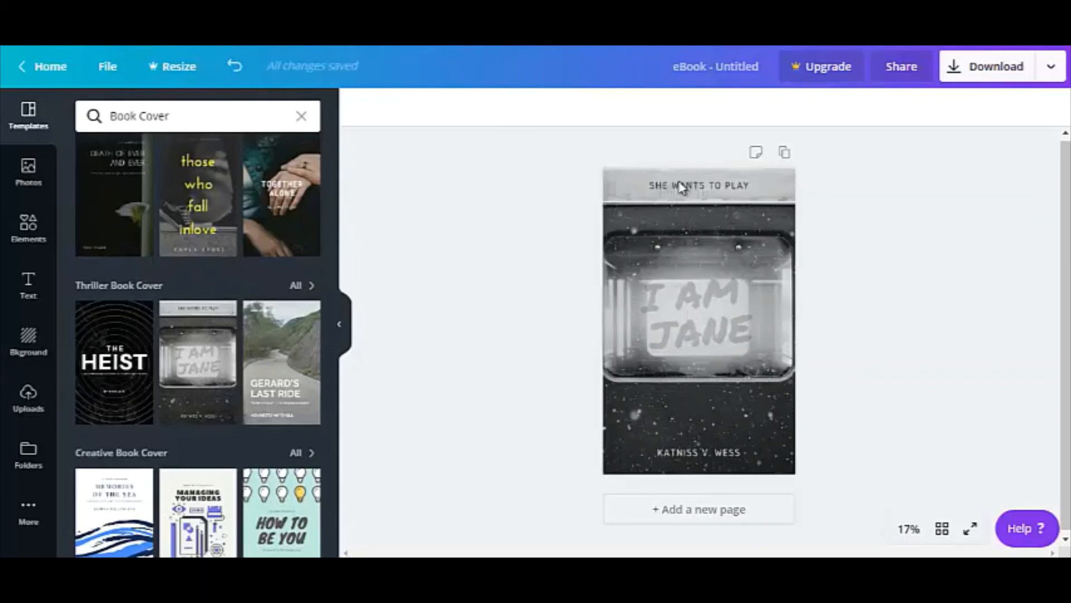
{"action": "left_click", "coordinate": [706, 275]}
Replace the "SHE WANTS TO PLAY" line above the cover image with "WEIGHT LOSS TIPS"
{"action": "left_click", "coordinate": [686, 183]}
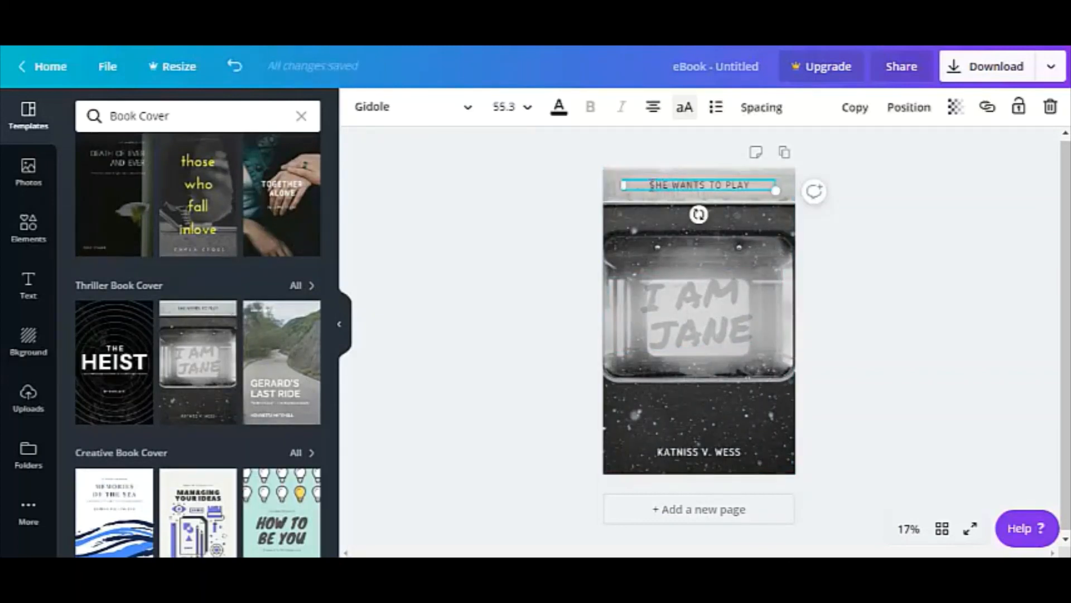
{"action": "left_click_drag", "start_coordinate": [649, 185], "coordinate": [744, 184]}
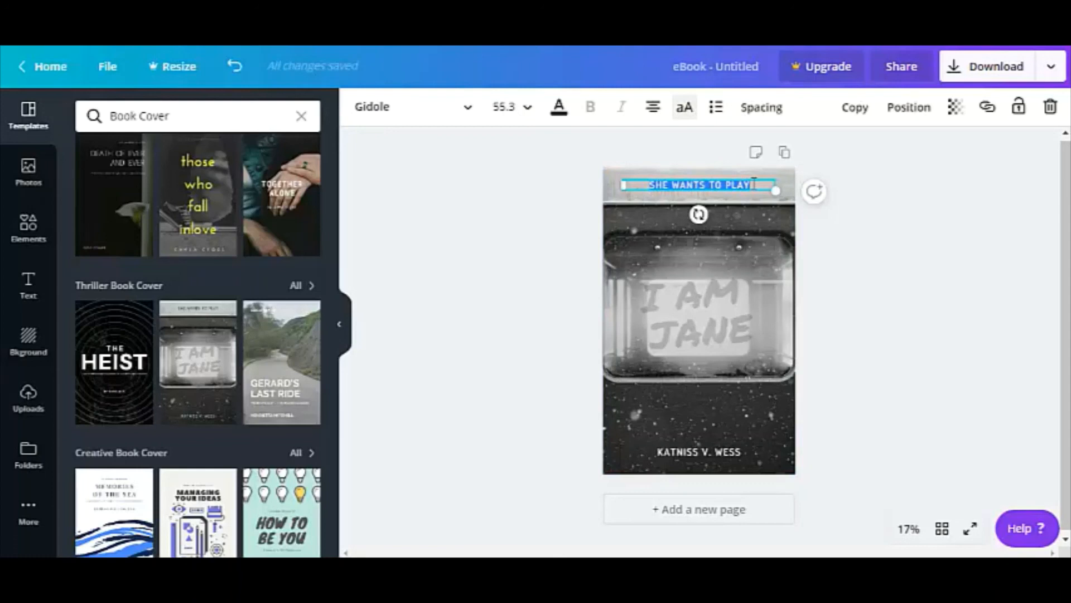
{"action": "type", "text": "WEIGHT LOS"}
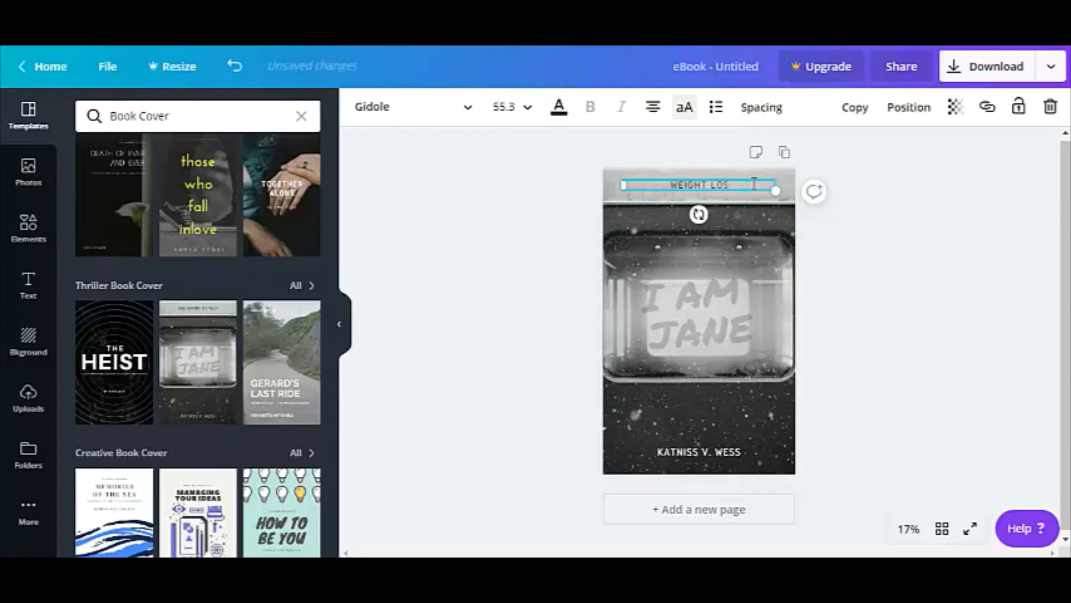
{"action": "type", "text": "S TIPS"}
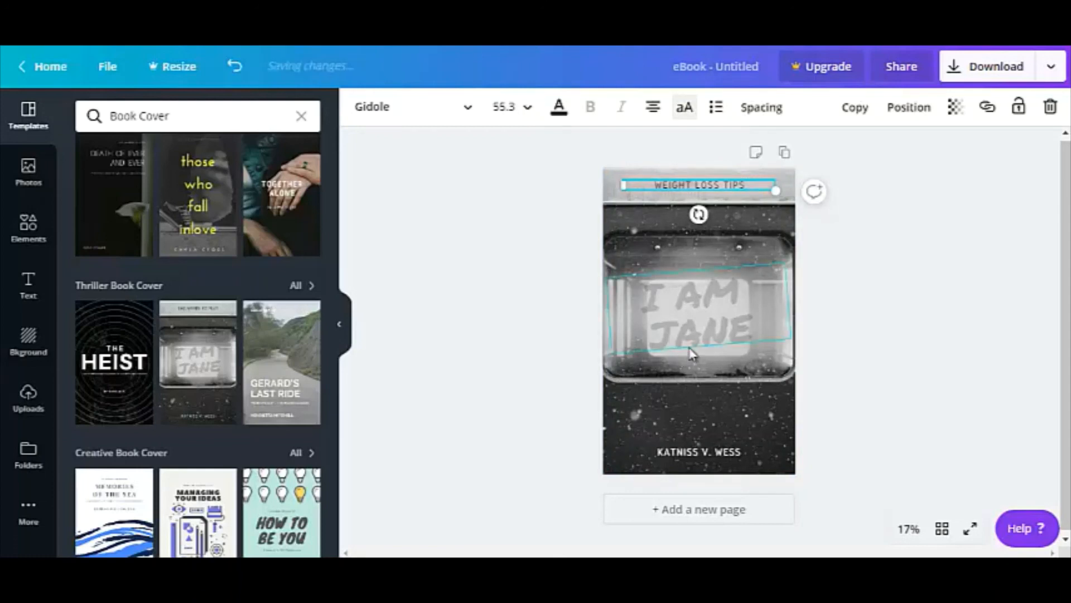
Replace the "I AM JANE" title in the middle of the cover with "LOSE WEIGHT"
{"action": "left_click", "coordinate": [692, 352]}
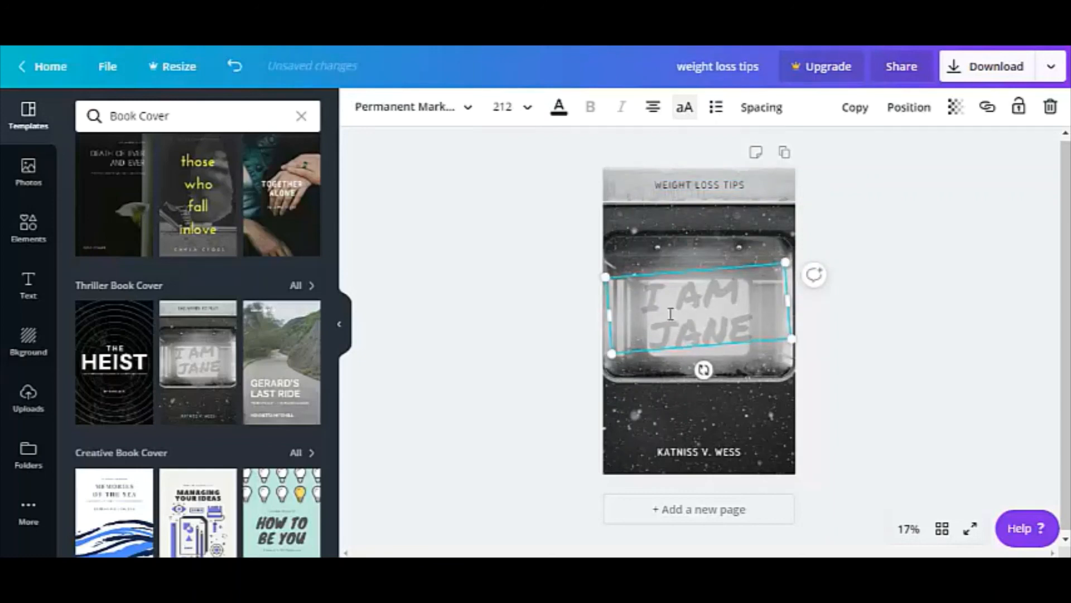
{"action": "left_click_drag", "start_coordinate": [650, 297], "coordinate": [755, 323]}
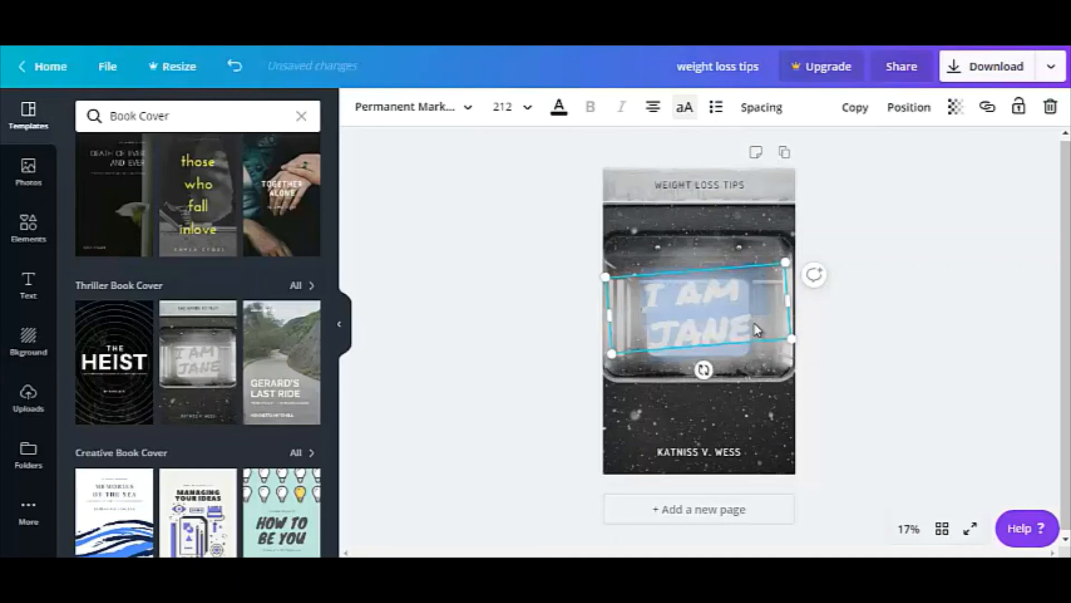
{"action": "type", "text": "LOSE WEIGHT"}
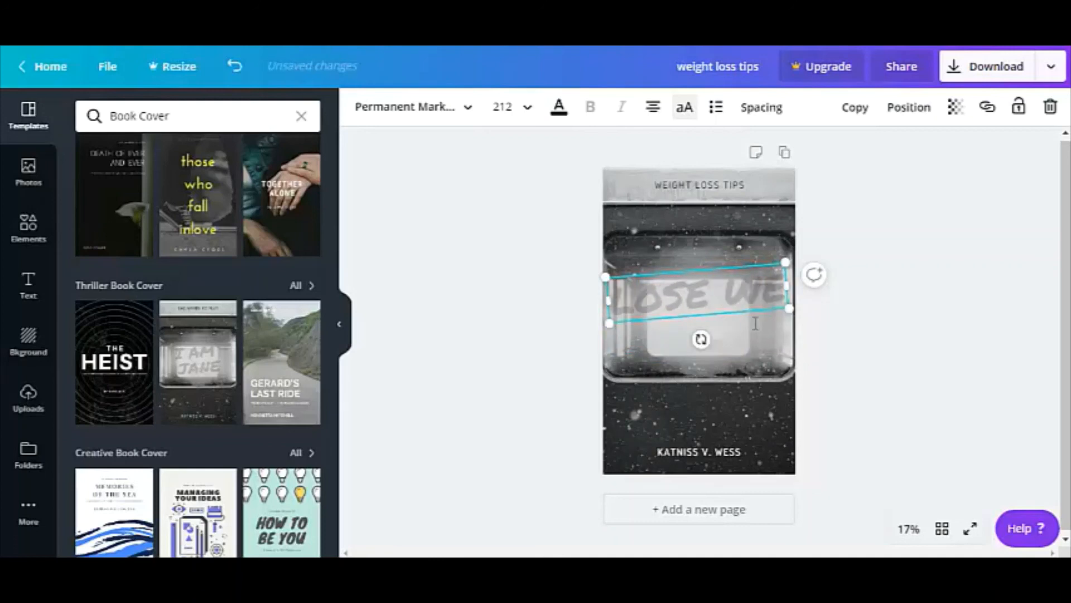
{"action": "left_click", "coordinate": [895, 374]}
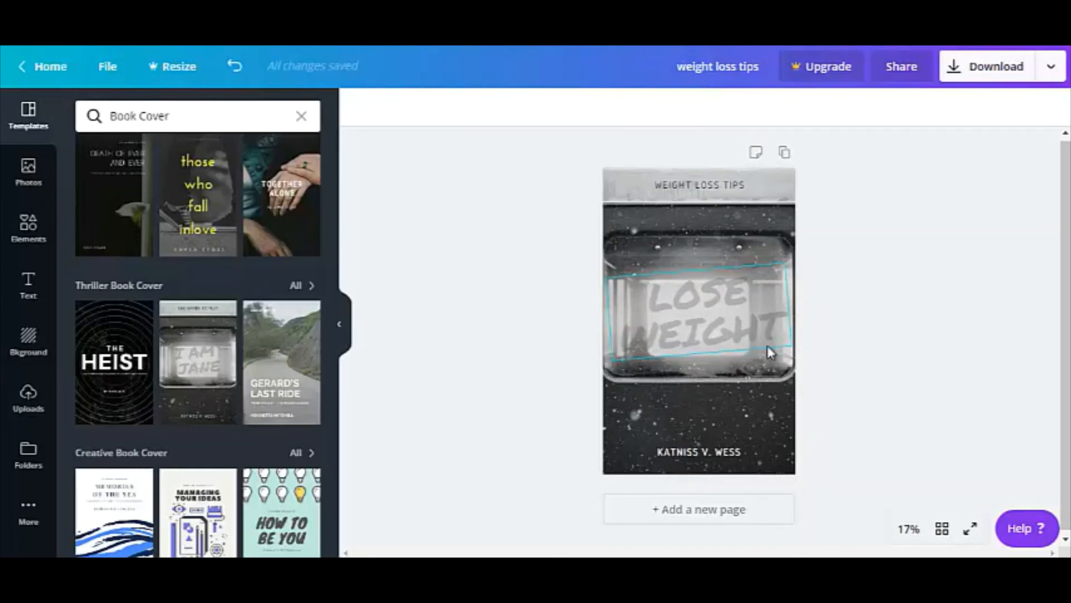
Search the photo library for "food"
{"action": "left_click", "coordinate": [38, 182]}
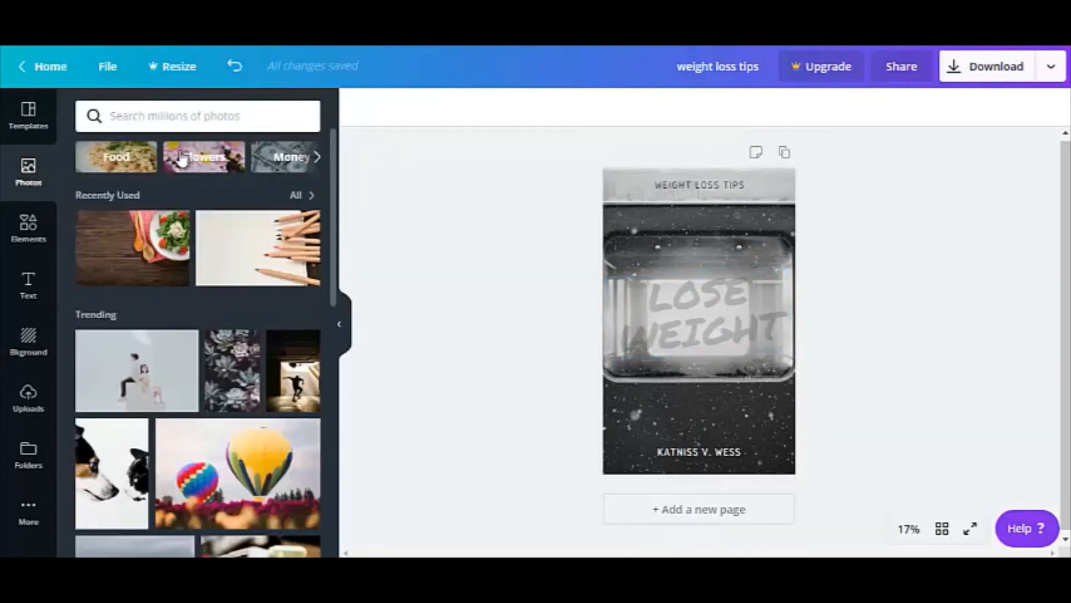
{"action": "left_click", "coordinate": [177, 162]}
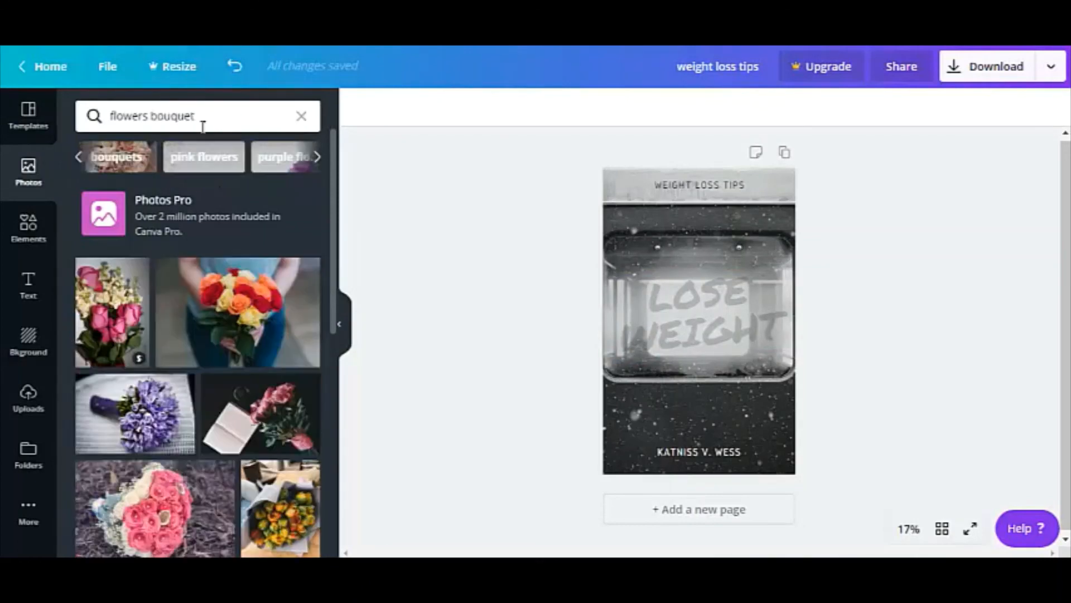
{"action": "left_click_drag", "start_coordinate": [235, 120], "coordinate": [57, 116]}
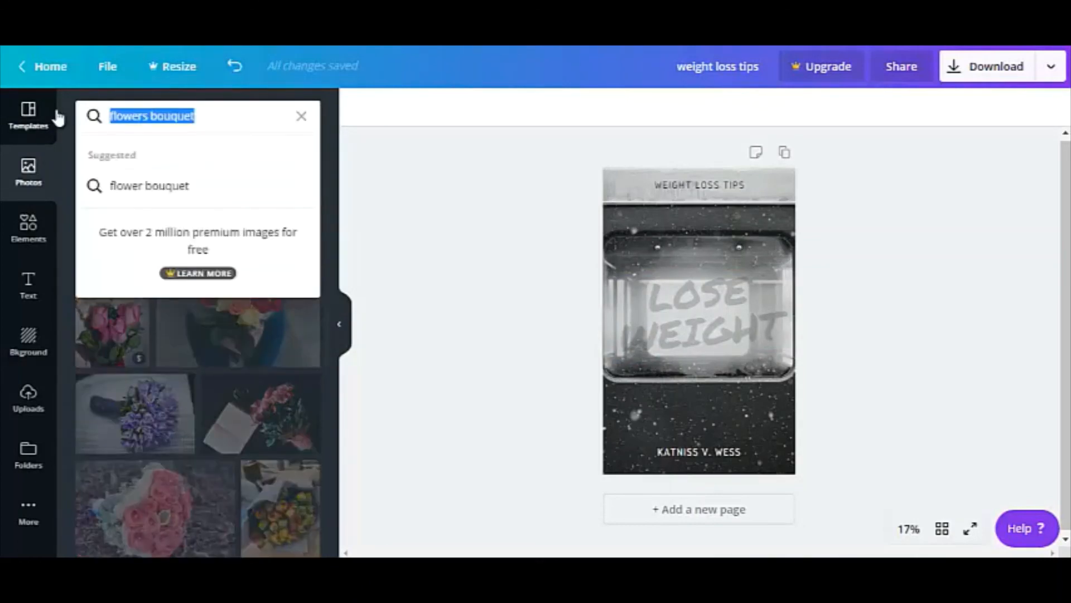
{"action": "type", "text": "food"}
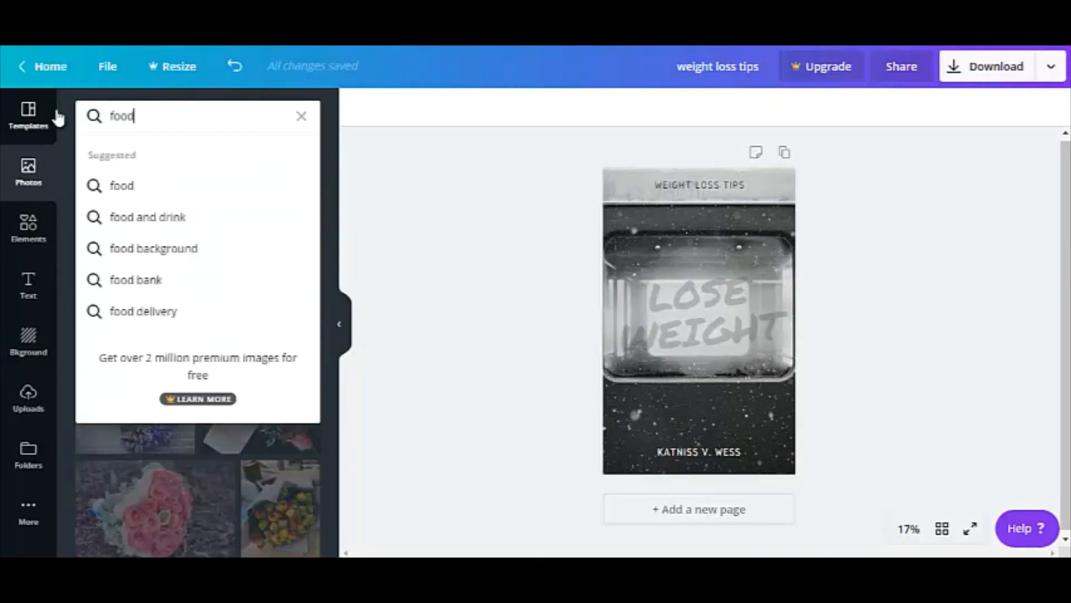
{"action": "left_click", "coordinate": [121, 196]}
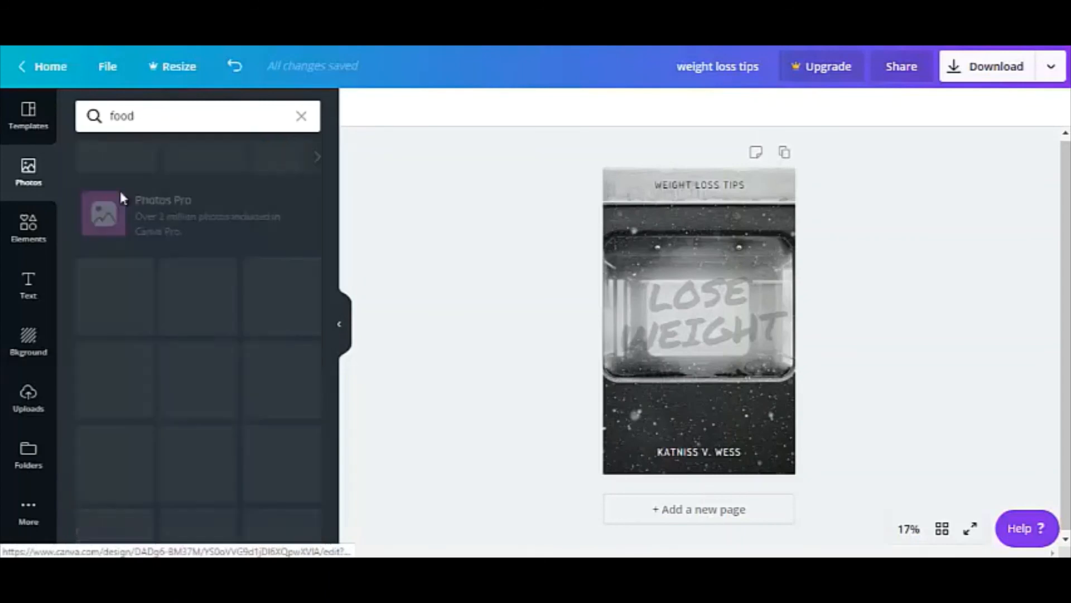
Add the free photo of the board with eggs, grapefruit and avocado, and fit it as a strip between the title and the author line
{"action": "scroll", "coordinate": [334, 226], "scroll_direction": "down", "scroll_amount": 2}
{"action": "scroll", "coordinate": [334, 229], "scroll_direction": "down", "scroll_amount": 3}
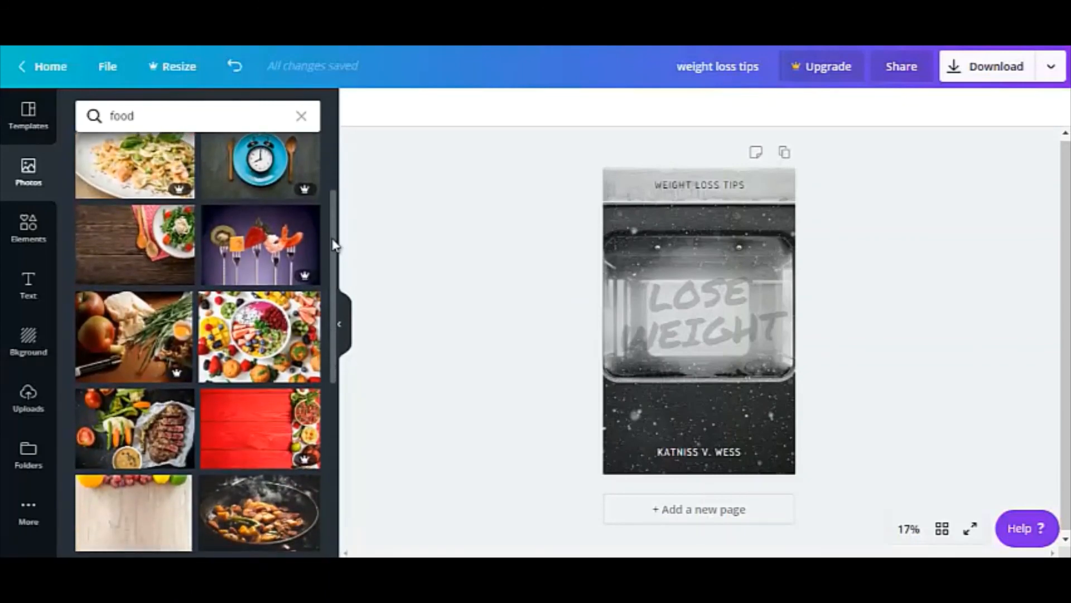
{"action": "scroll", "coordinate": [333, 246], "scroll_direction": "down", "scroll_amount": 5}
{"action": "left_click", "coordinate": [290, 259]}
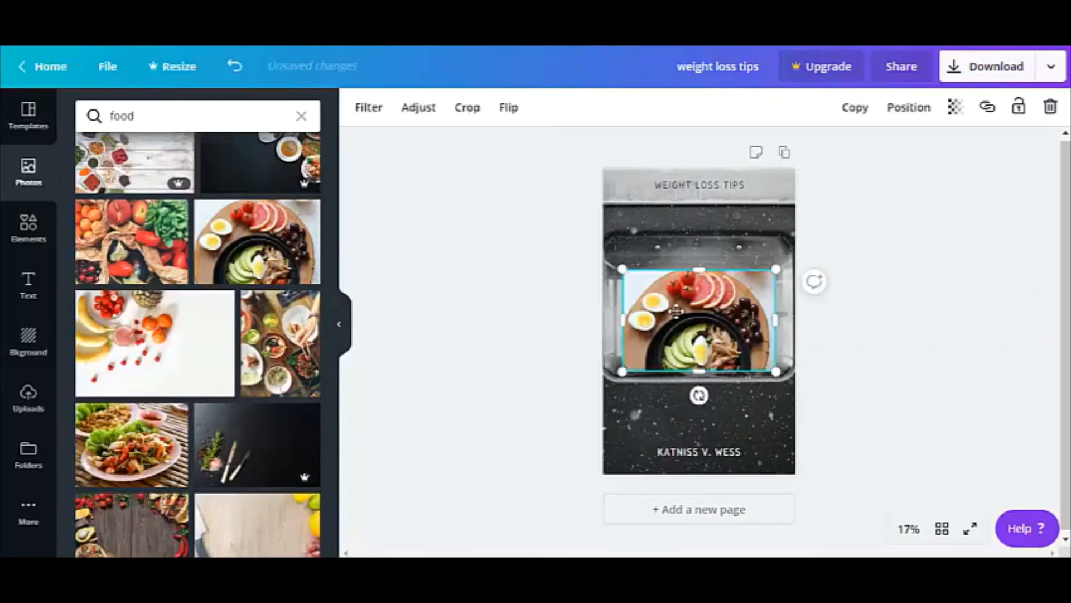
{"action": "left_click_drag", "start_coordinate": [676, 311], "coordinate": [675, 392]}
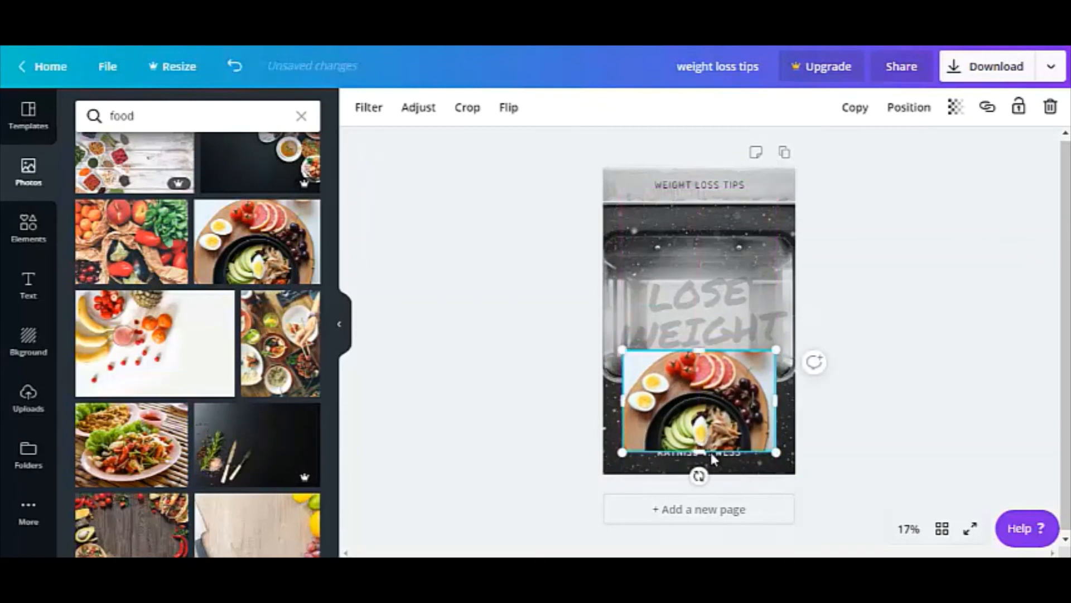
{"action": "left_click_drag", "start_coordinate": [701, 453], "coordinate": [702, 430]}
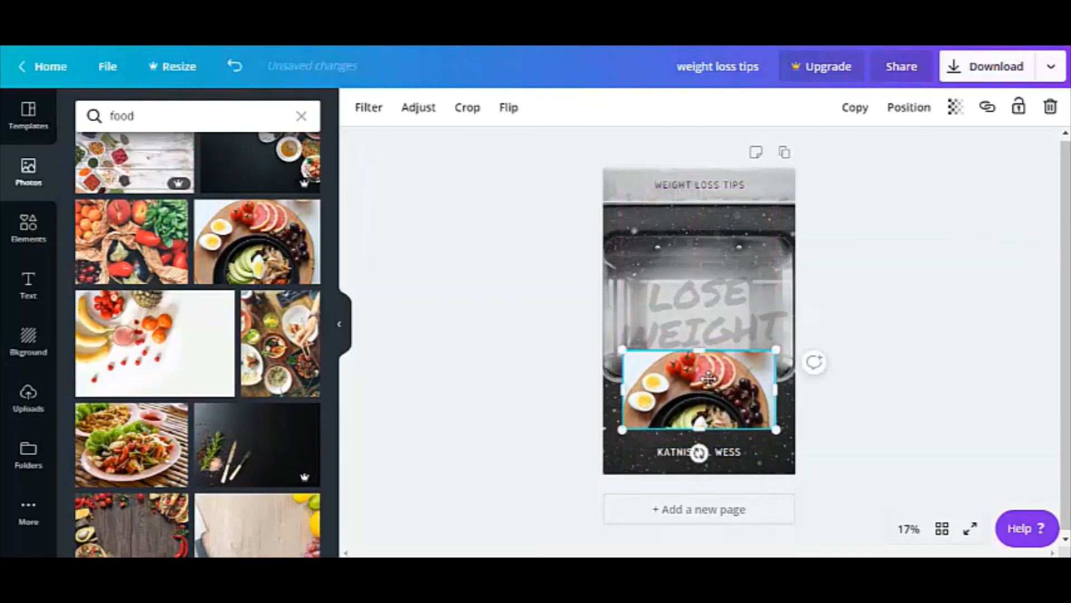
{"action": "left_click_drag", "start_coordinate": [709, 382], "coordinate": [709, 391]}
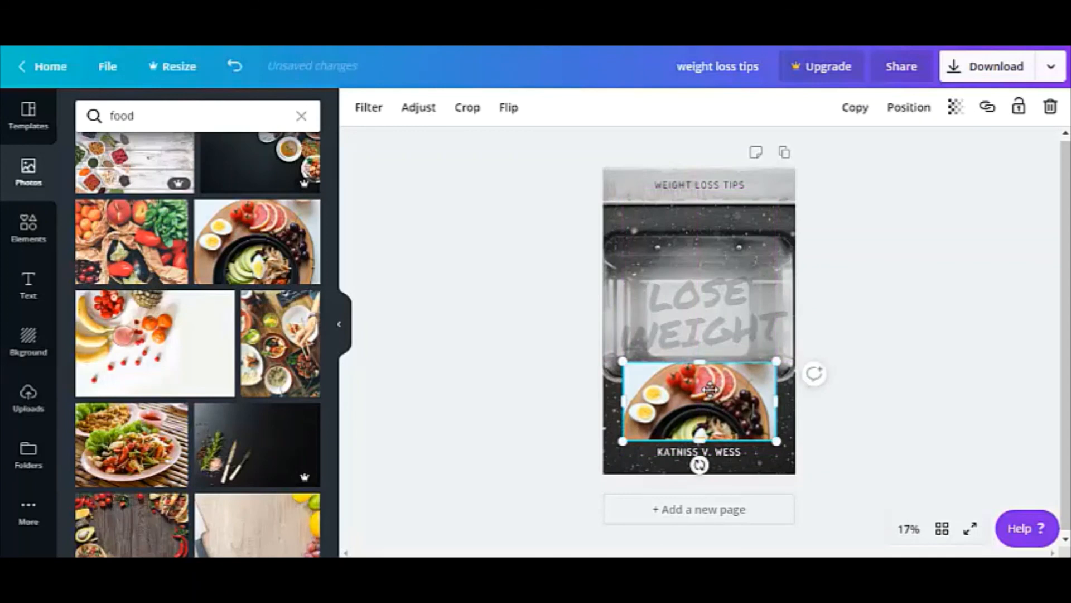
{"action": "left_click_drag", "start_coordinate": [616, 400], "coordinate": [612, 403]}
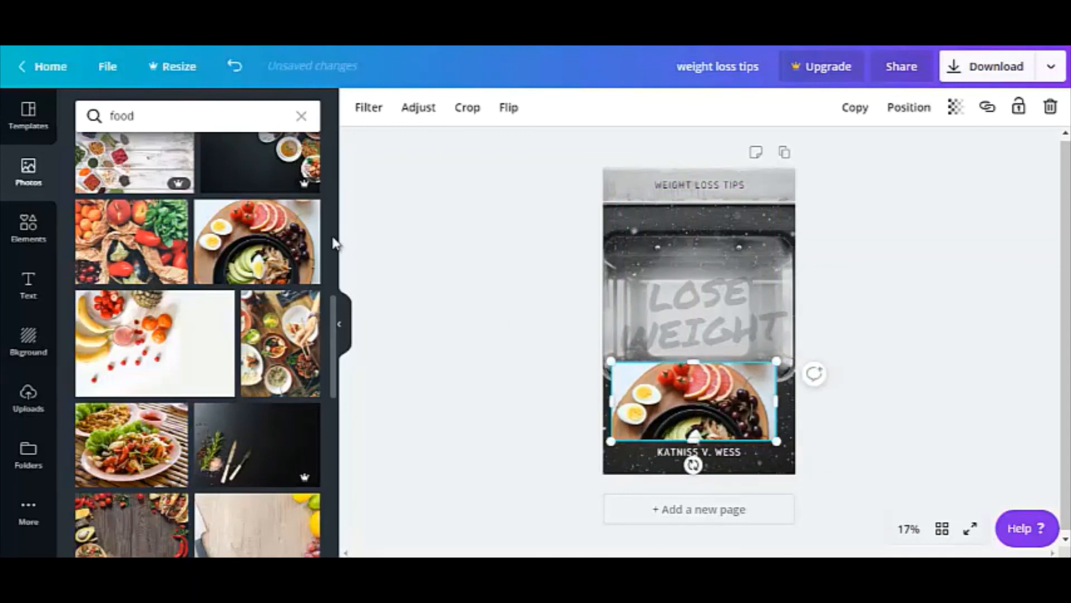
Add the mixed berries photo and fit it as a wide strip between the "WEIGHT LOSS TIPS" line and the title
{"action": "left_click_drag", "start_coordinate": [331, 336], "coordinate": [329, 411]}
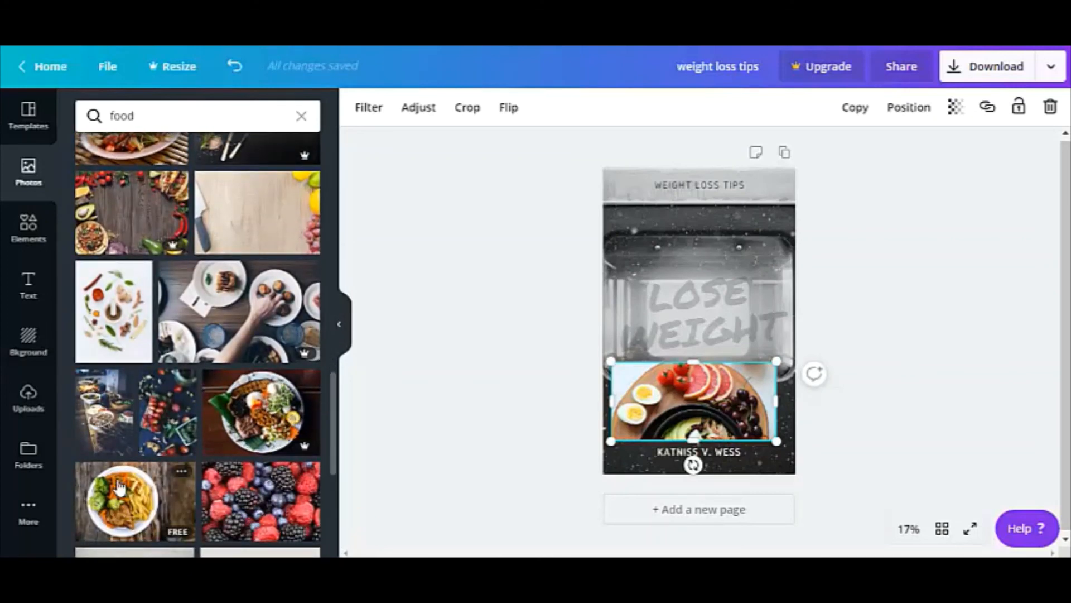
{"action": "left_click", "coordinate": [281, 513]}
{"action": "left_click_drag", "start_coordinate": [723, 304], "coordinate": [723, 227]}
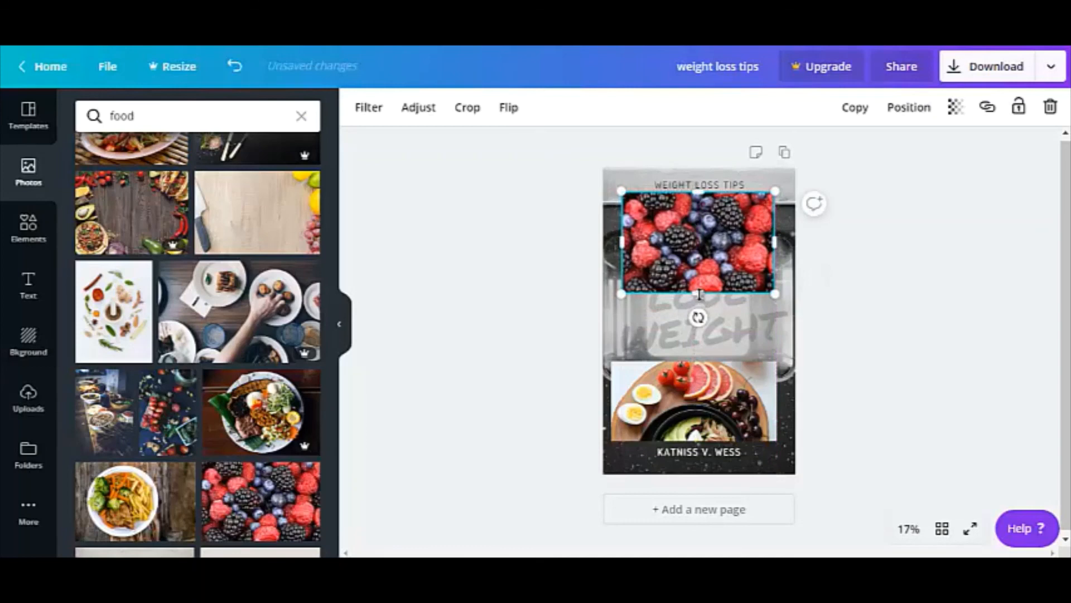
{"action": "left_click_drag", "start_coordinate": [700, 294], "coordinate": [693, 243]}
{"action": "left_click_drag", "start_coordinate": [768, 241], "coordinate": [792, 244]}
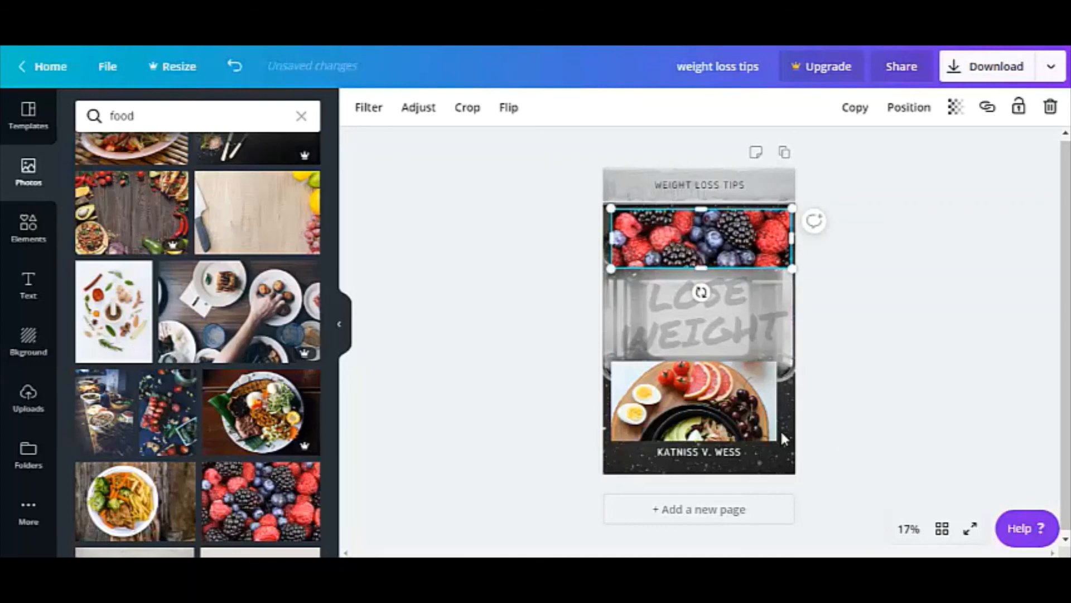
Replace the author's name at the foot of the cover with a placeholder name, and add an exclamation mark to the "LOSE WEIGHT" title
{"action": "left_click", "coordinate": [676, 453]}
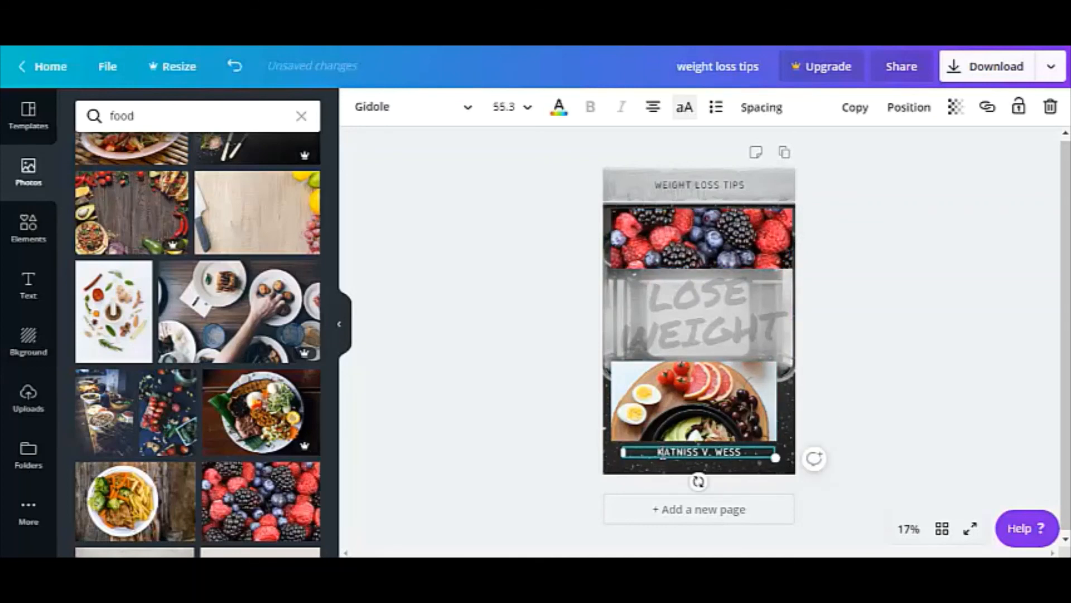
{"action": "double_click", "coordinate": [755, 455]}
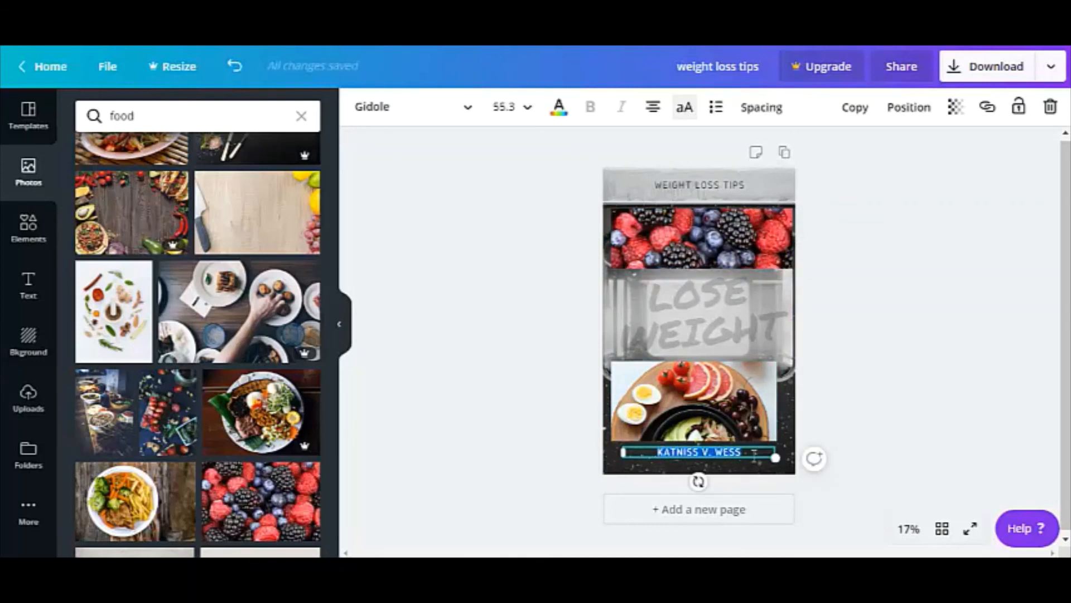
{"action": "type", "text": "JOHN"}
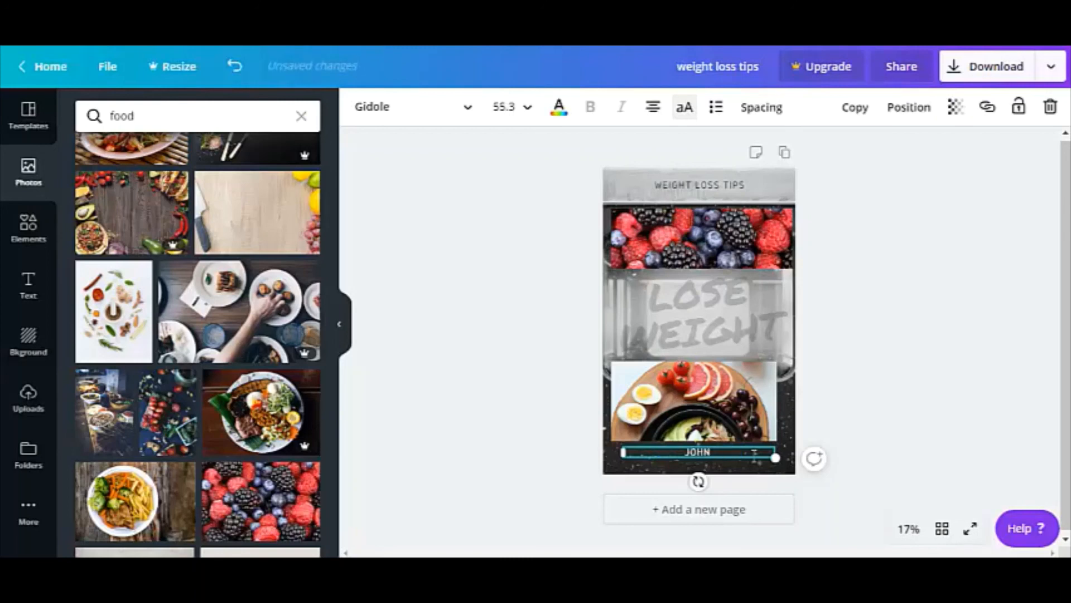
{"action": "type", "text": " WEIGHT DOE"}
{"action": "left_click", "coordinate": [945, 361]}
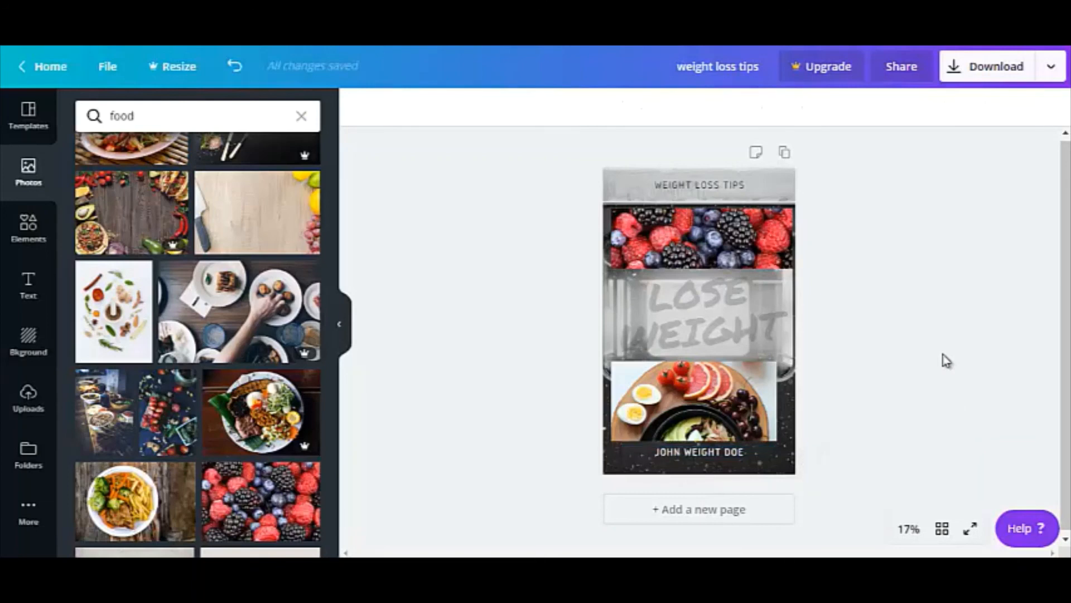
{"action": "left_click", "coordinate": [713, 329]}
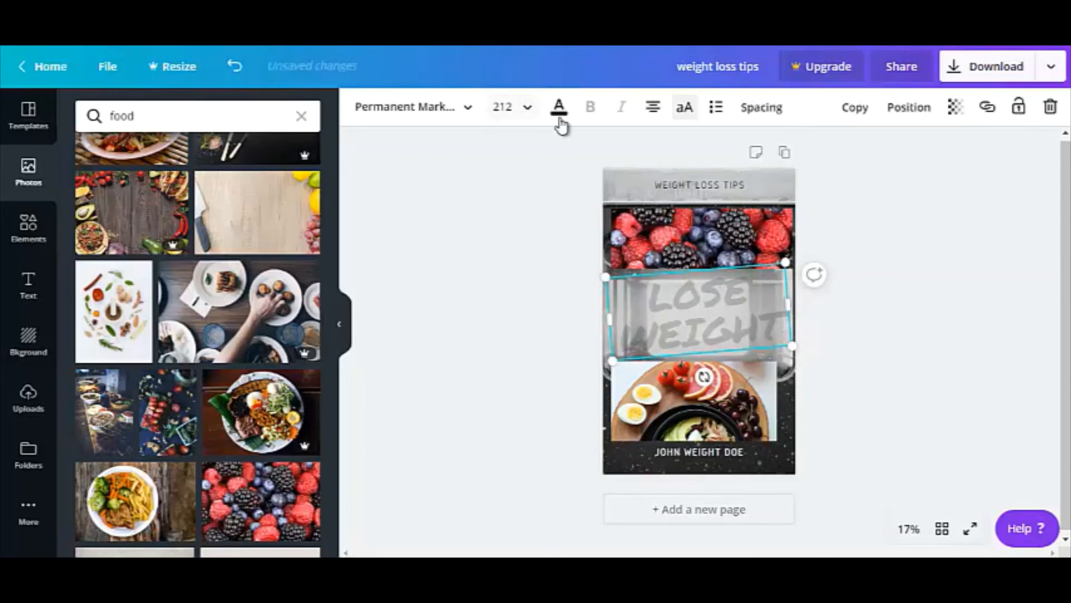
{"action": "left_click", "coordinate": [830, 319]}
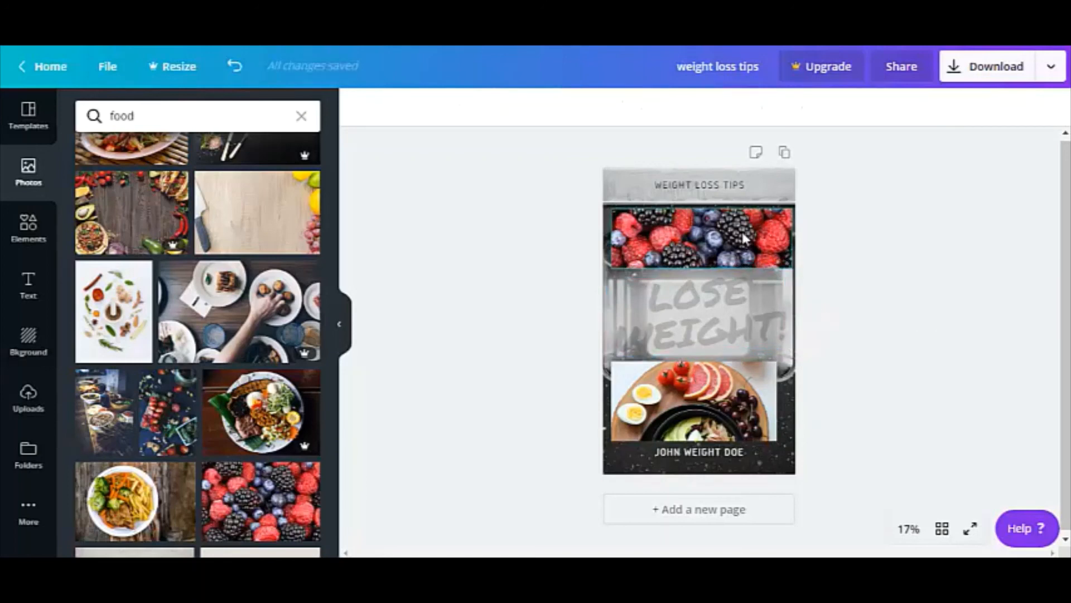
Open the cover's download options and choose PNG as the file type
{"action": "left_click", "coordinate": [1011, 77]}
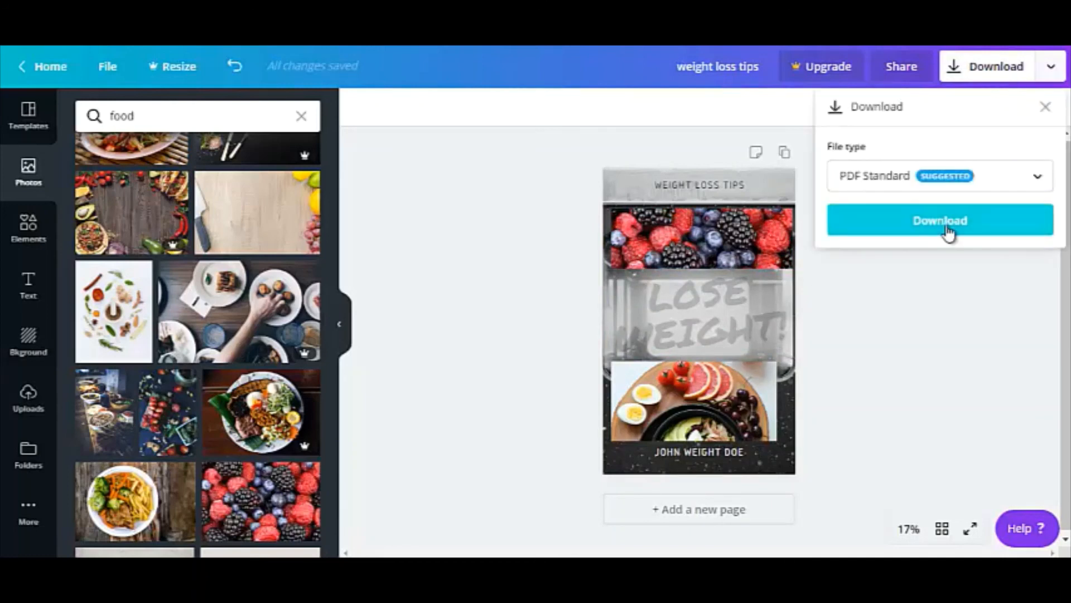
{"action": "left_click", "coordinate": [1023, 187]}
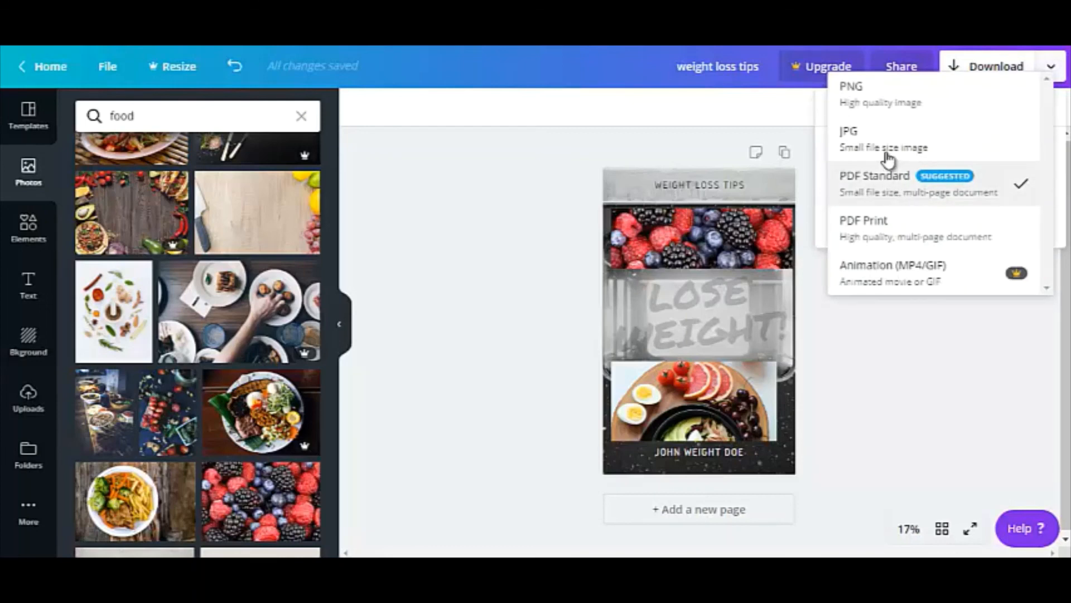
{"action": "left_click", "coordinate": [873, 108]}
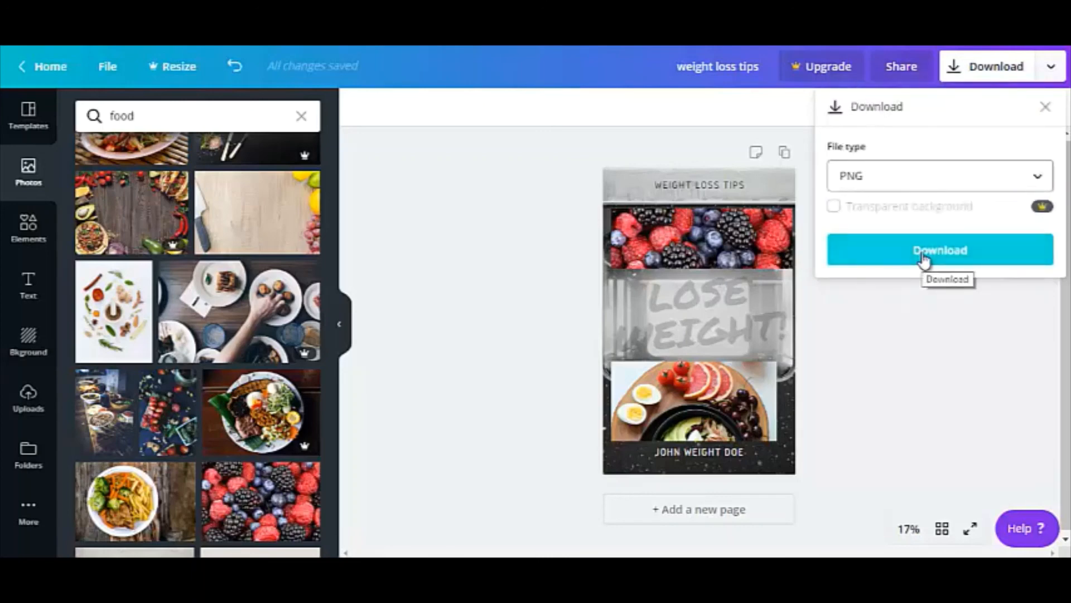